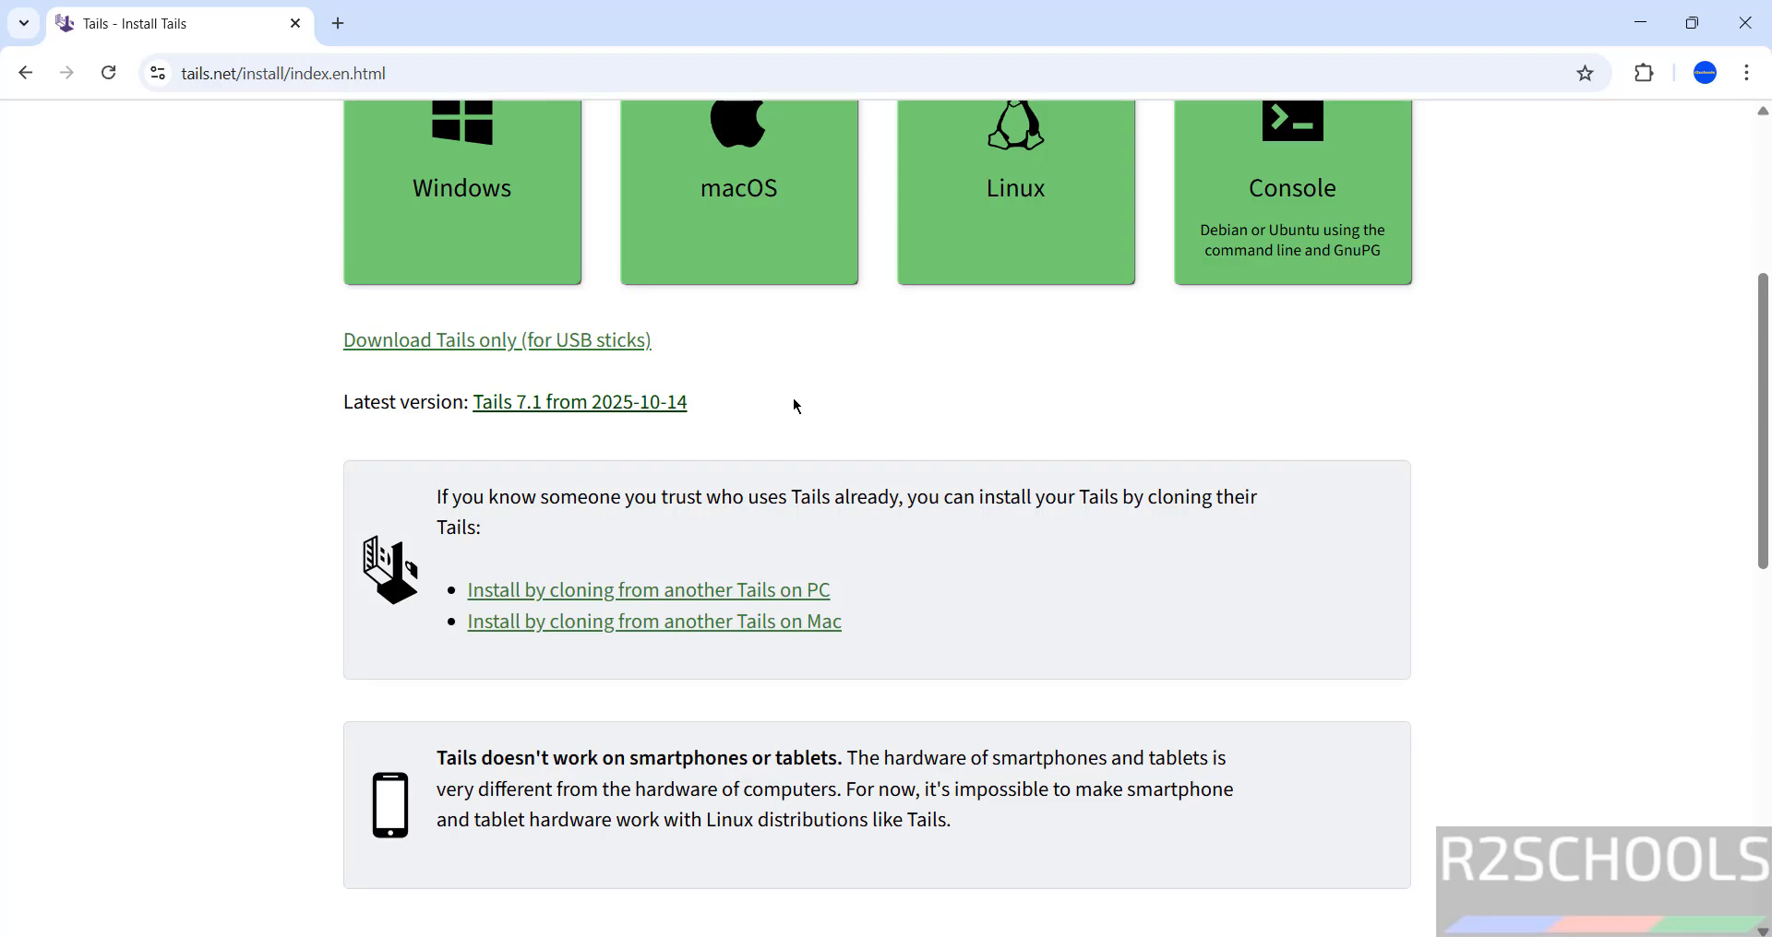
- Start downloading the Tails 7.1 ISO image from the Burning a Tails DVD page
{"action": "scroll", "coordinate": [1031, 391], "scroll_direction": "down", "scroll_amount": 8}
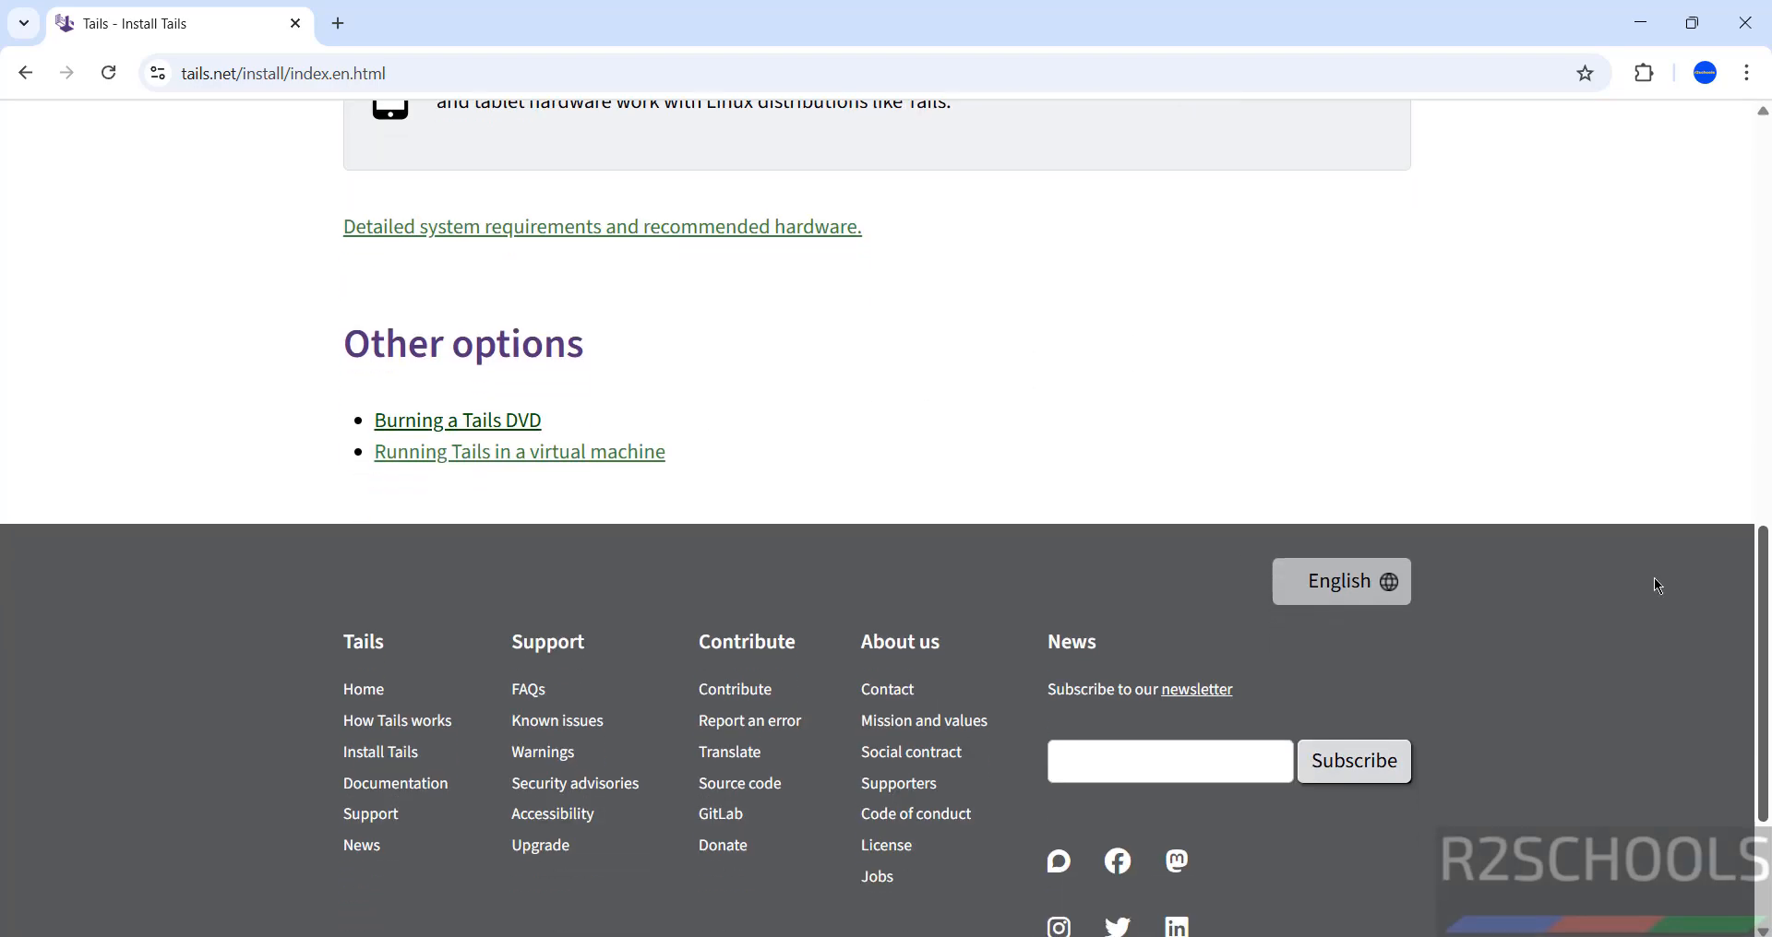
{"action": "left_click", "coordinate": [499, 426]}
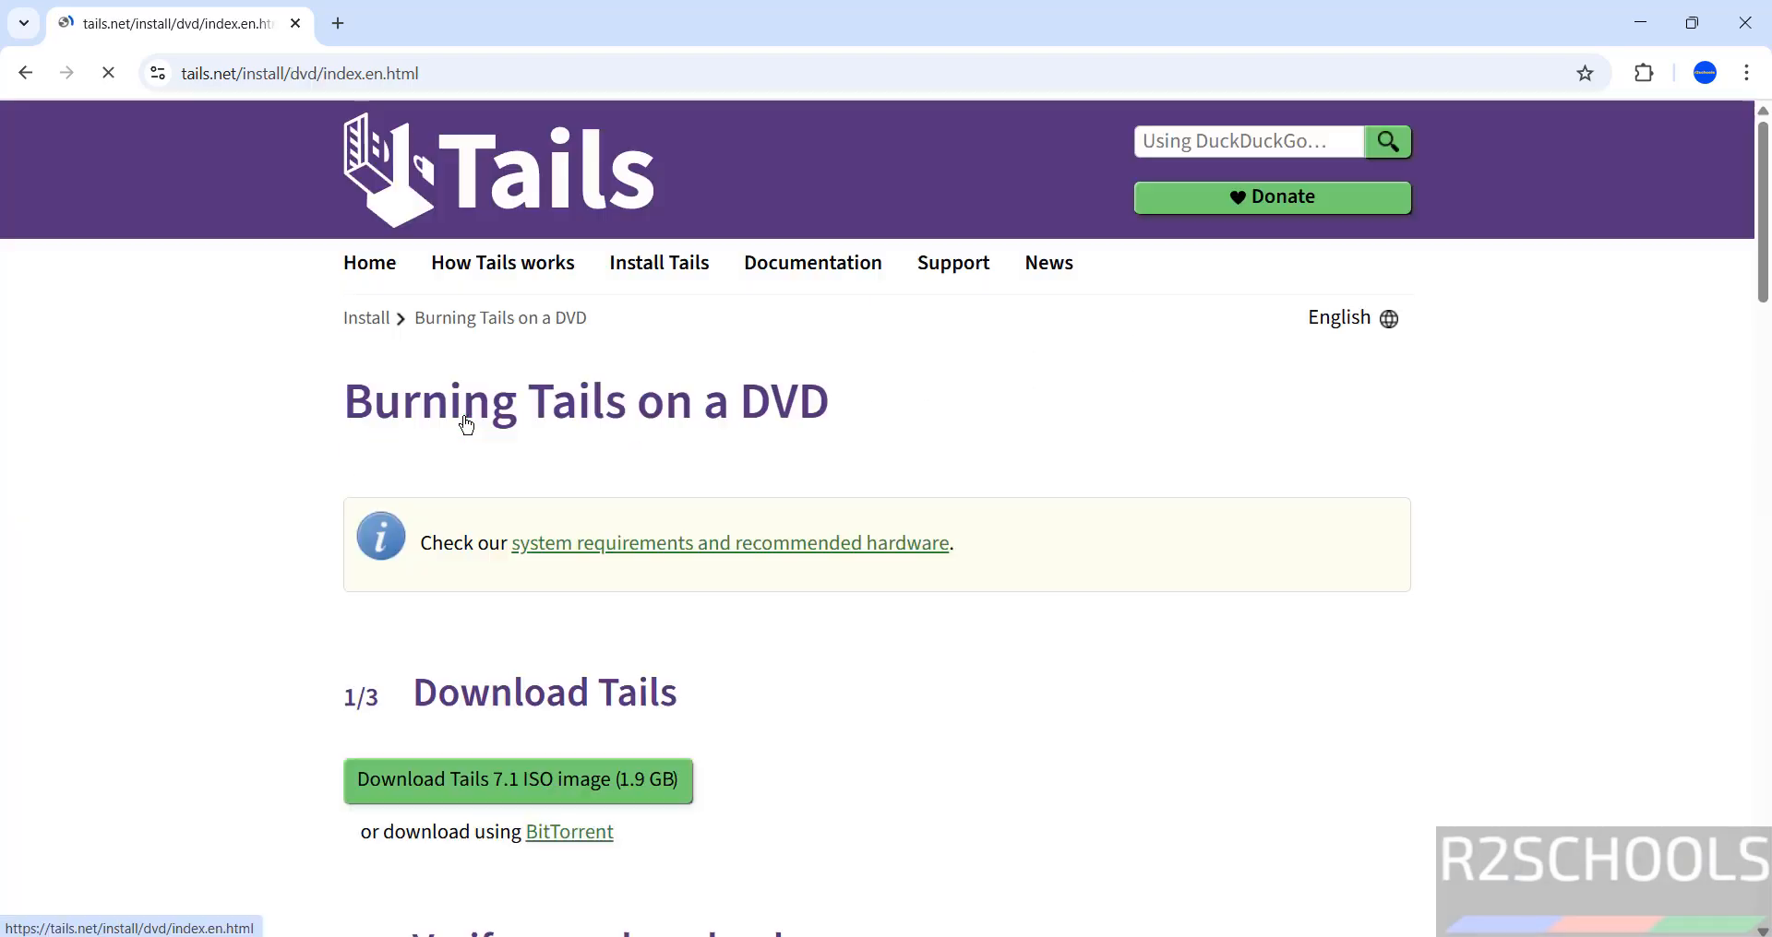
{"action": "scroll", "coordinate": [249, 781], "scroll_direction": "down", "scroll_amount": 3}
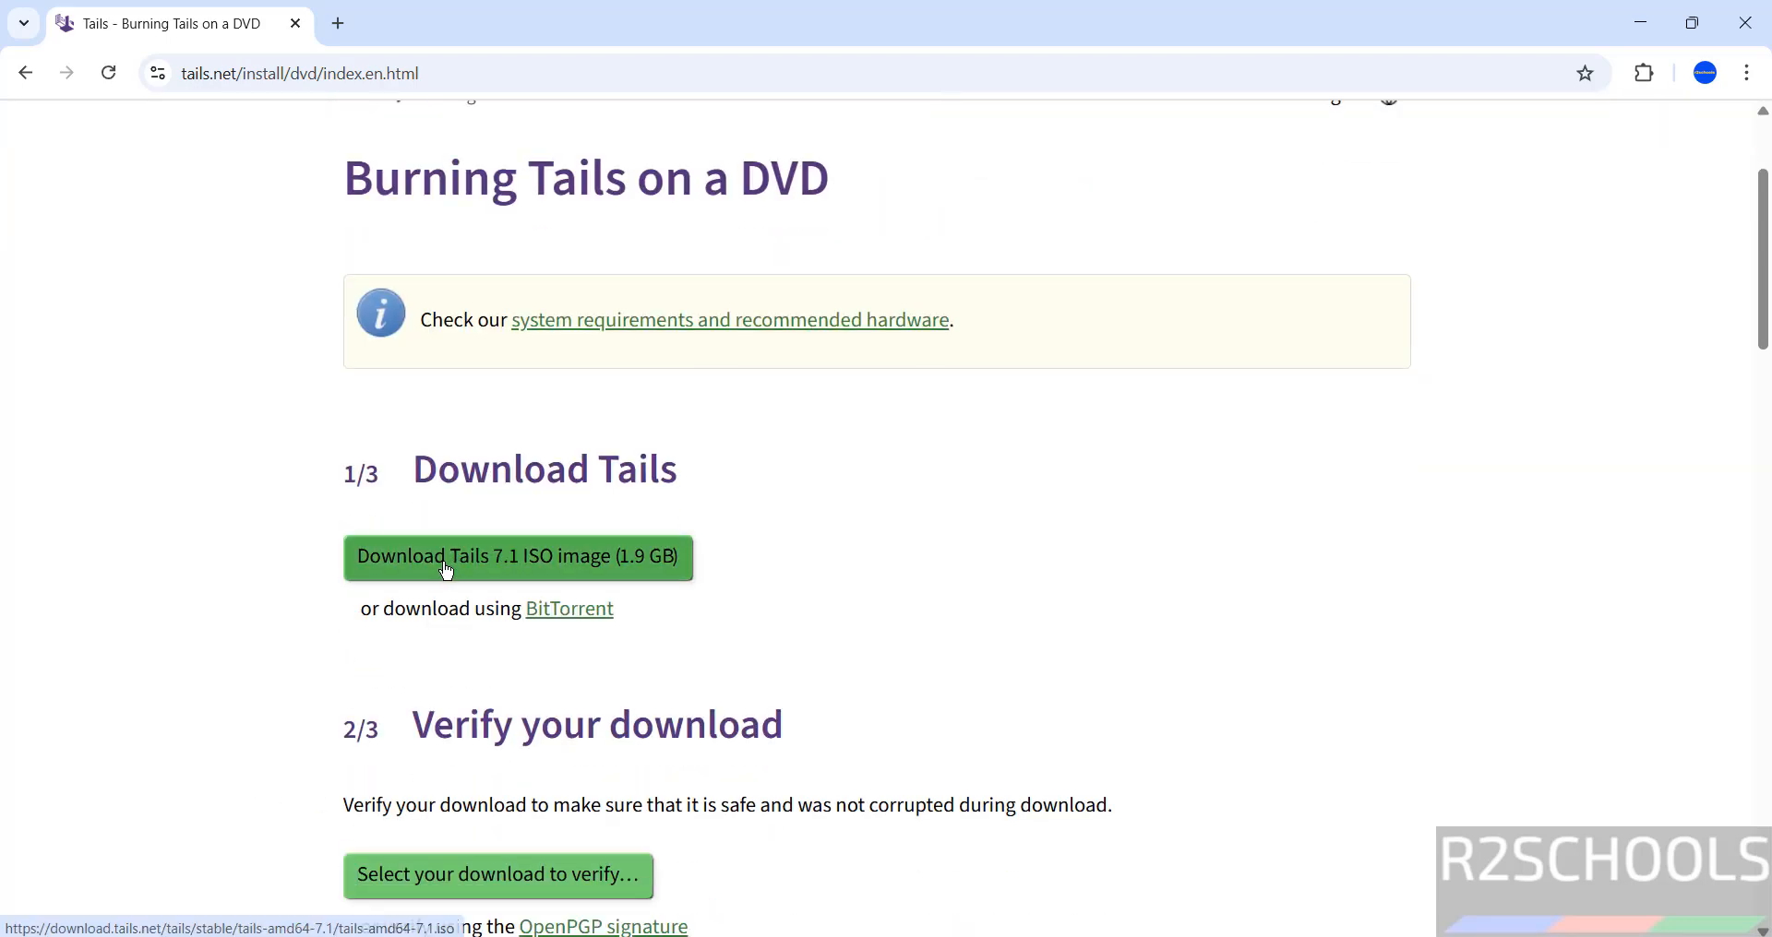
{"action": "left_click", "coordinate": [389, 577]}
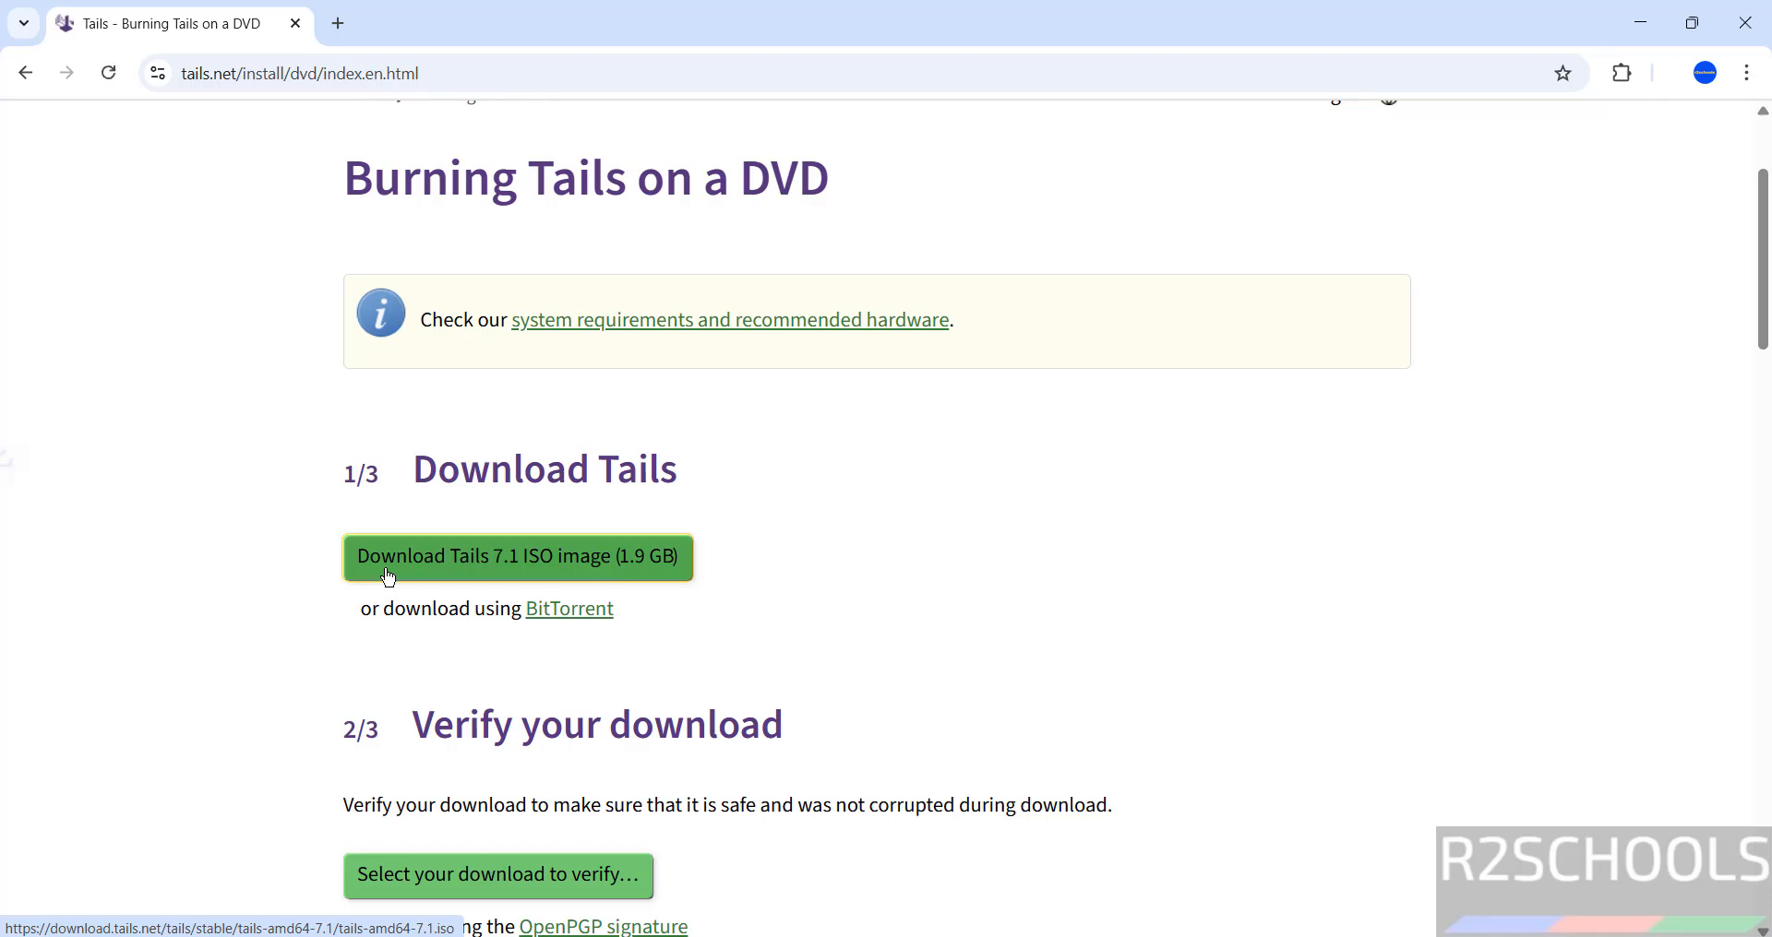
- Cancel the running tails-amd64-7.1 (1).iso download and remove its entry from the download history
{"action": "key", "text": "ctrl+j"}
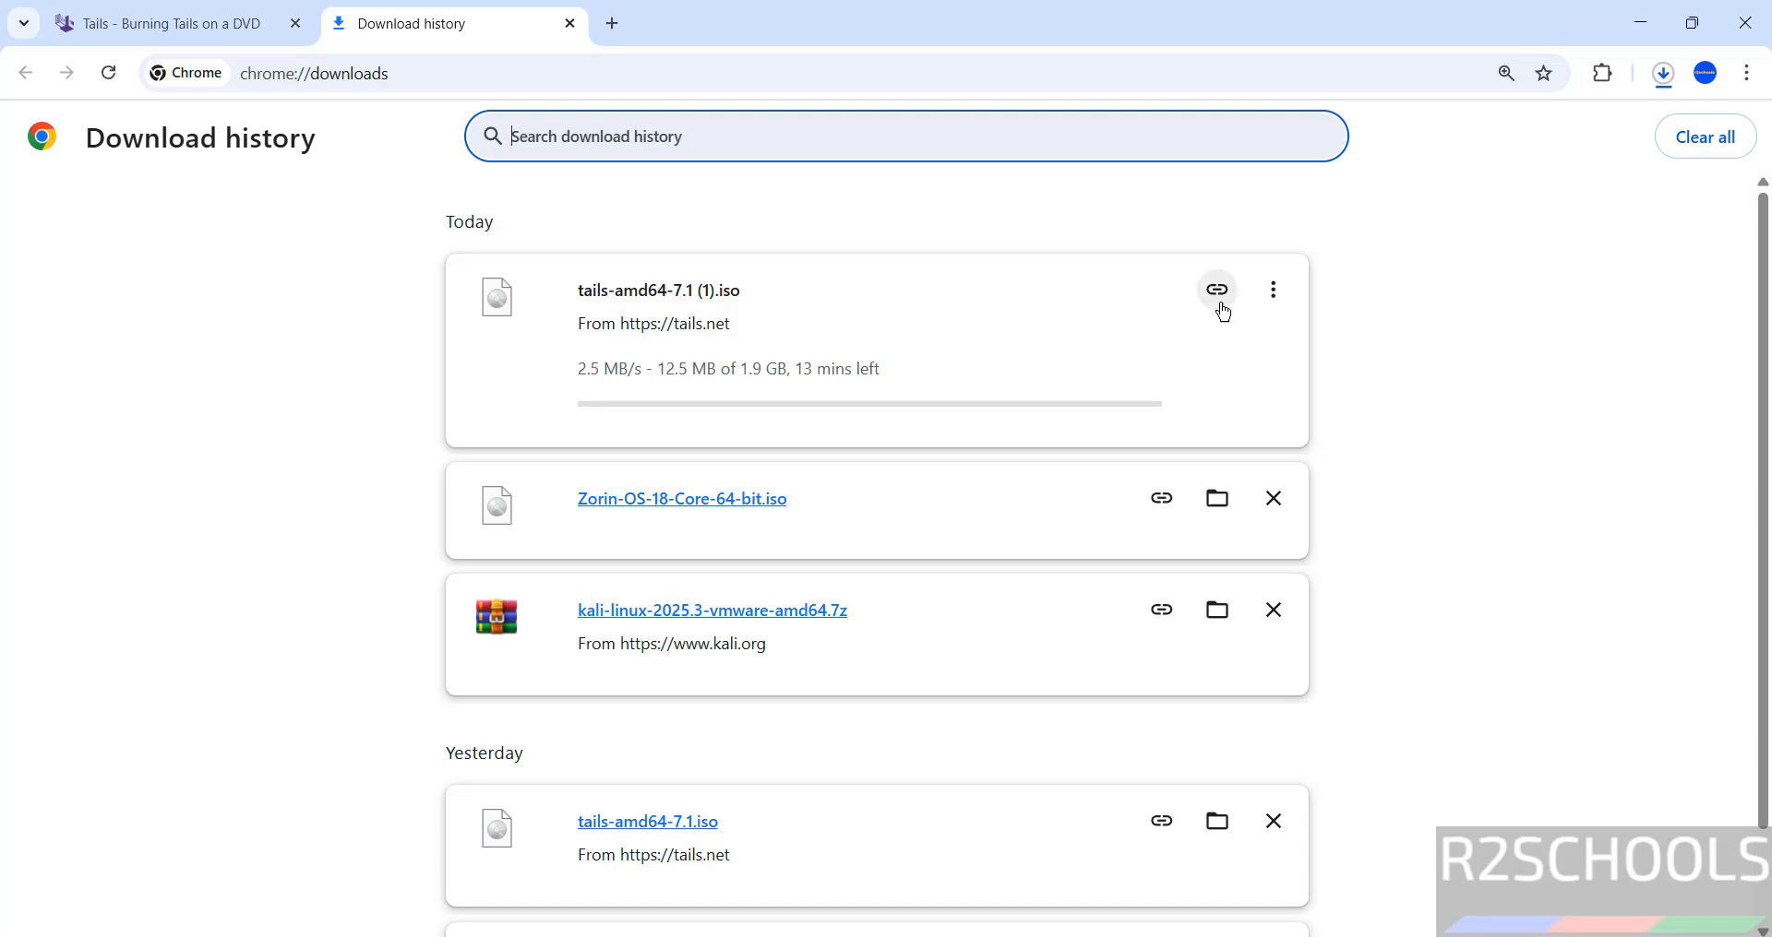
{"action": "left_click", "coordinate": [1272, 292]}
{"action": "left_click", "coordinate": [1214, 348]}
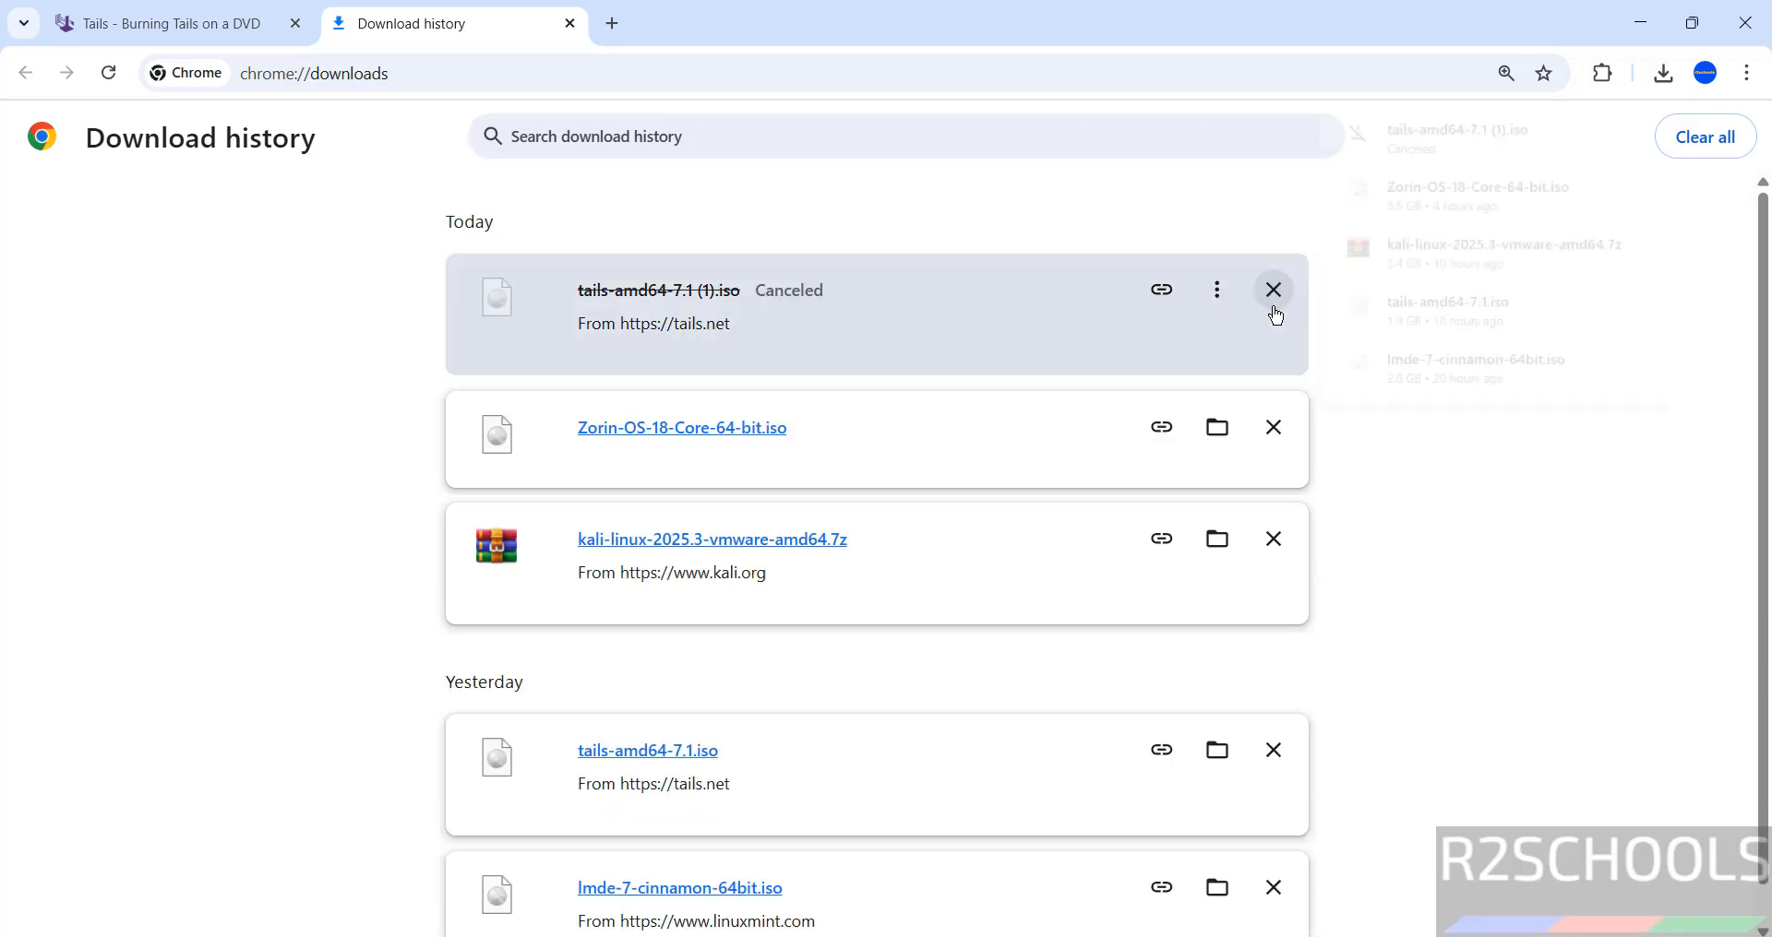
{"action": "left_click", "coordinate": [1273, 297]}
{"action": "left_click_drag", "start_coordinate": [241, 544], "coordinate": [849, 581]}
{"action": "left_click", "coordinate": [781, 559]}
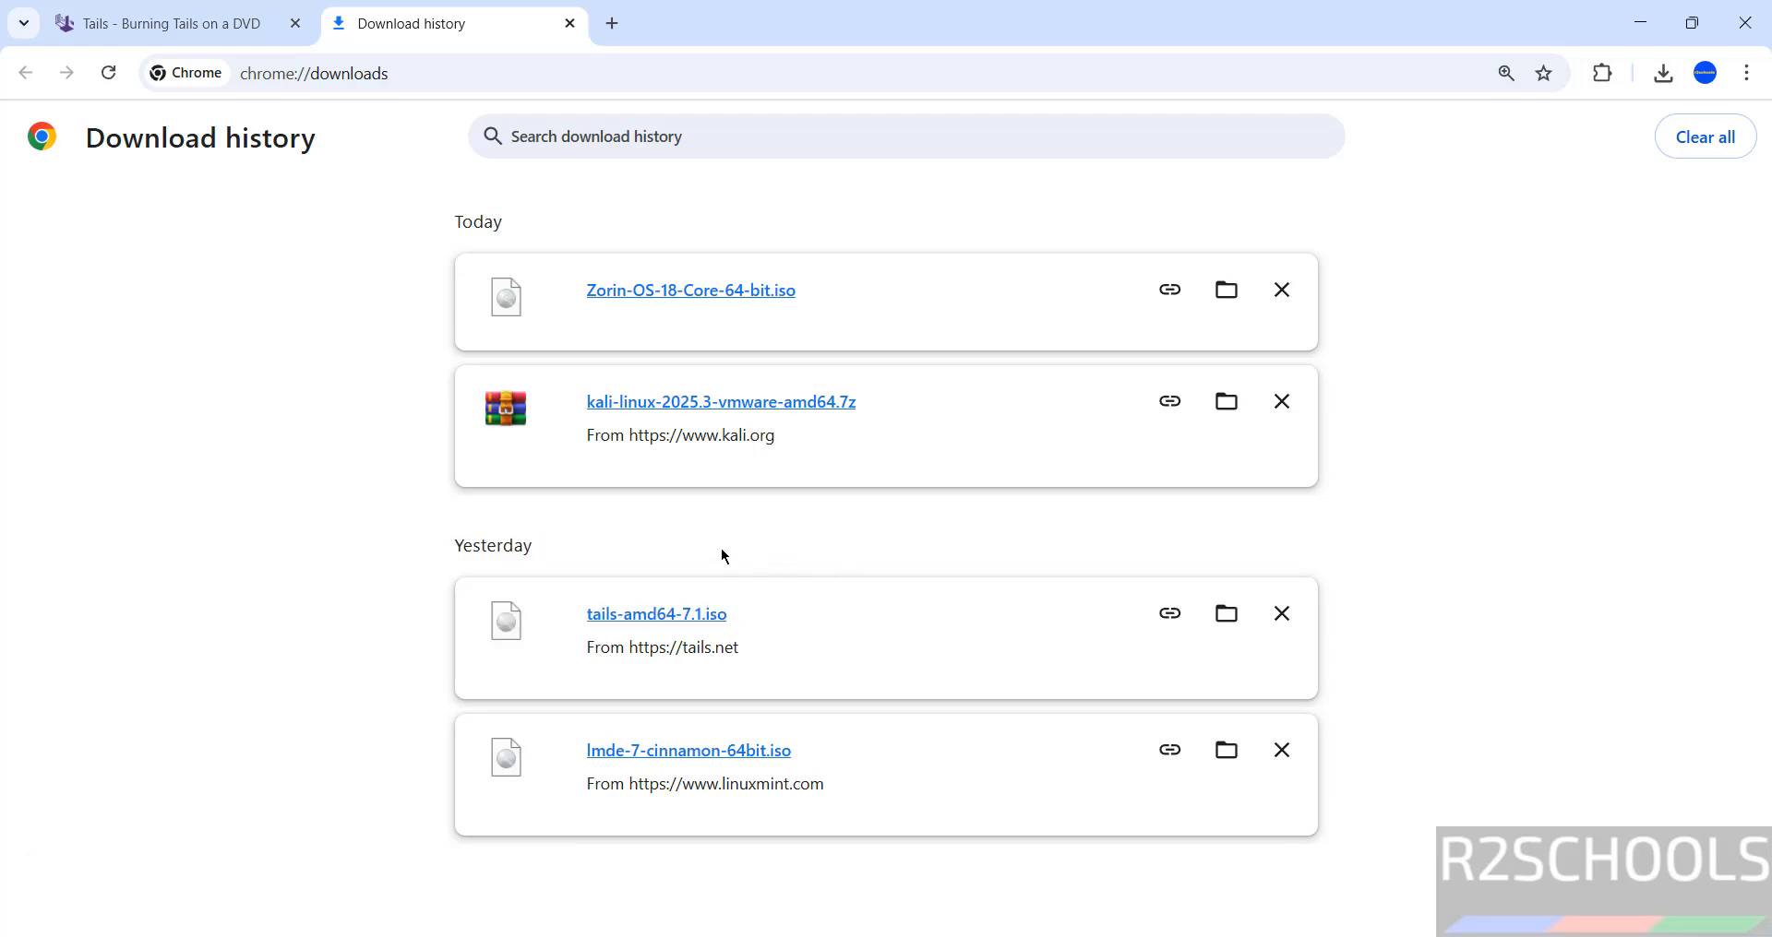
- Switch to VMware Workstation Pro by searching for it on the computer
{"action": "key", "text": "super"}
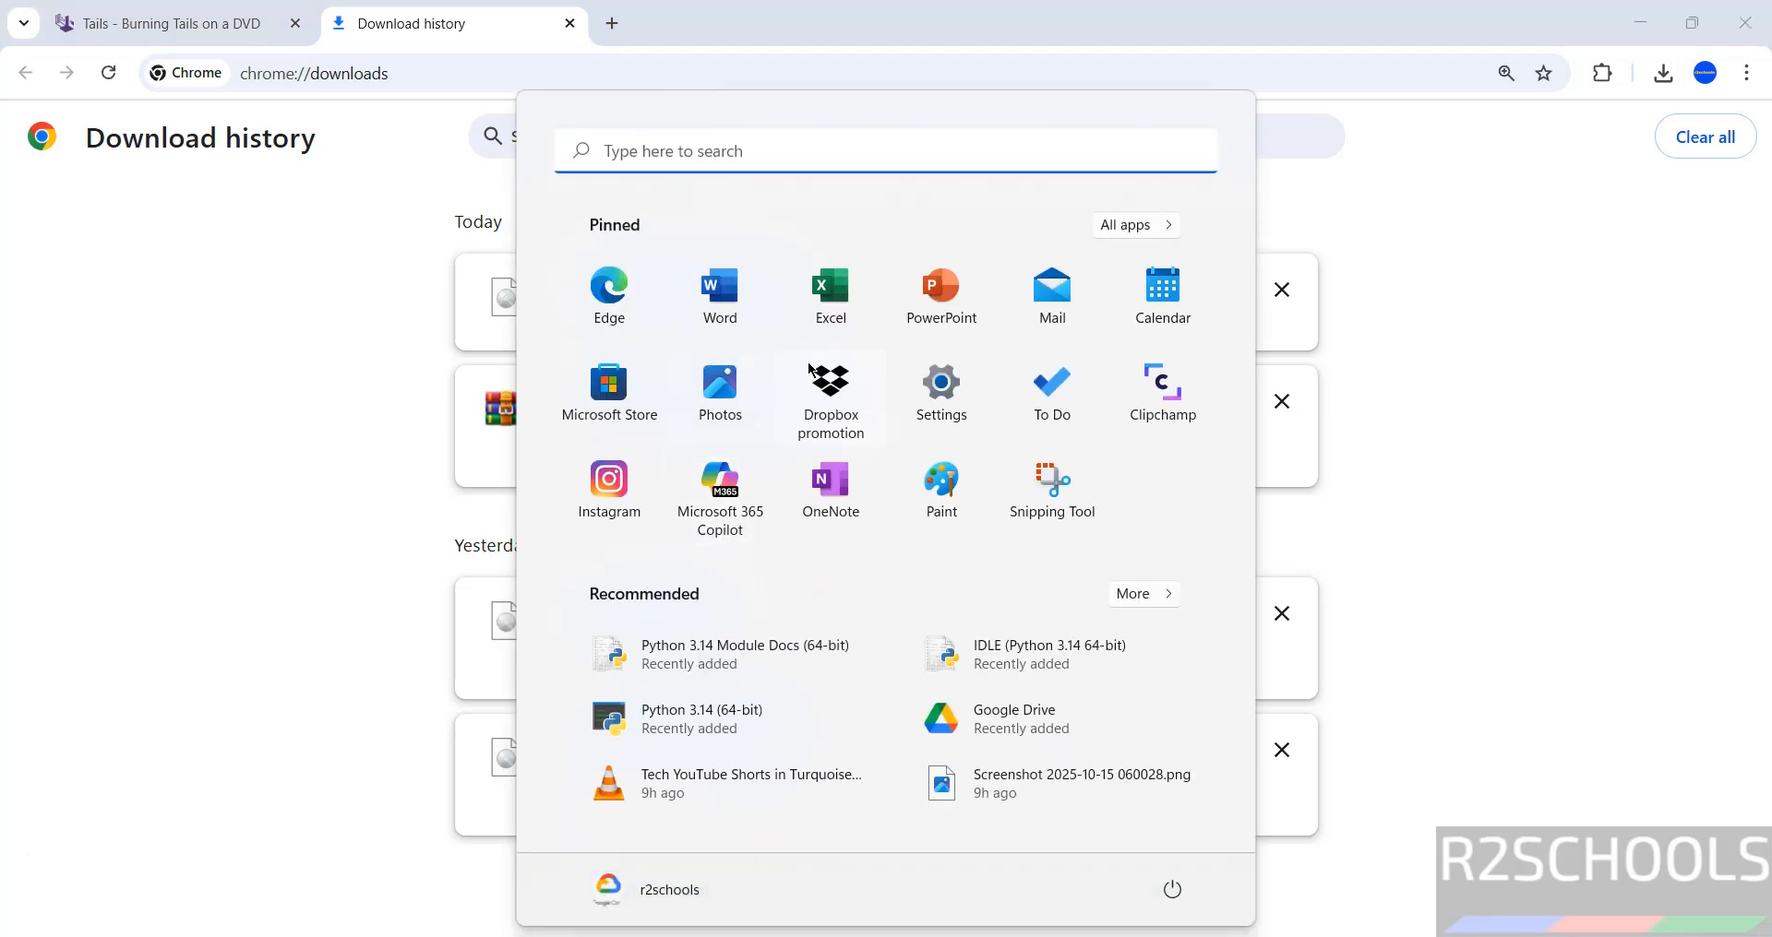
{"action": "type", "text": "vmware"}
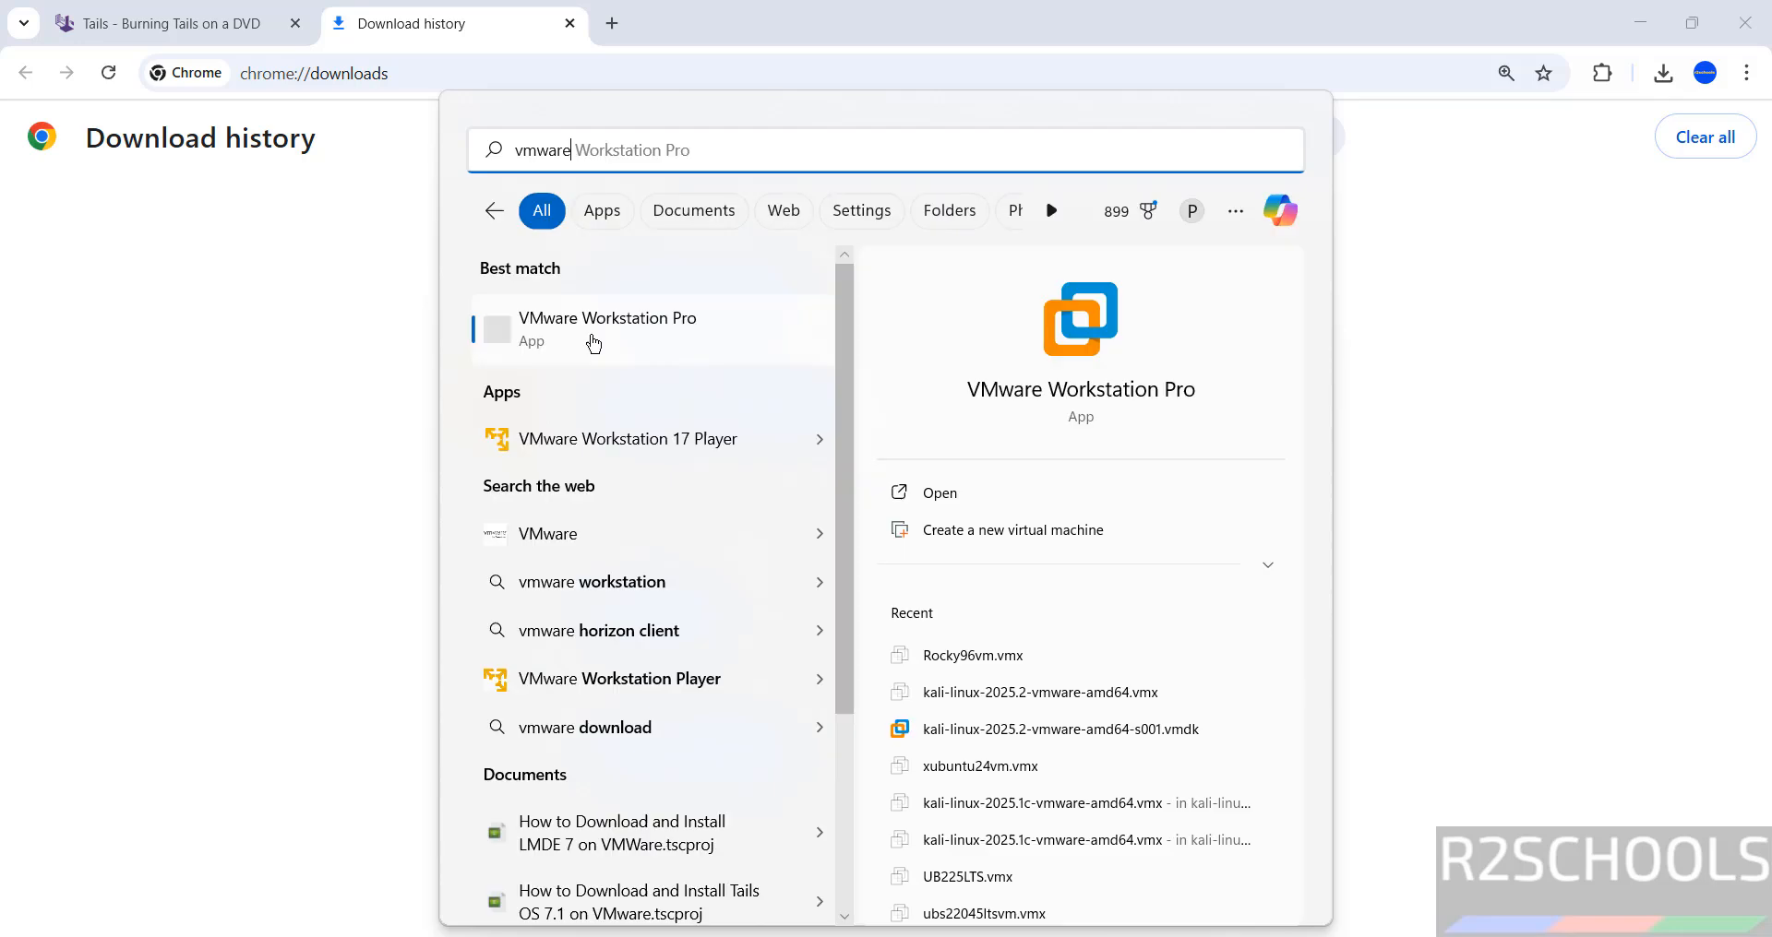
{"action": "left_click", "coordinate": [593, 343]}
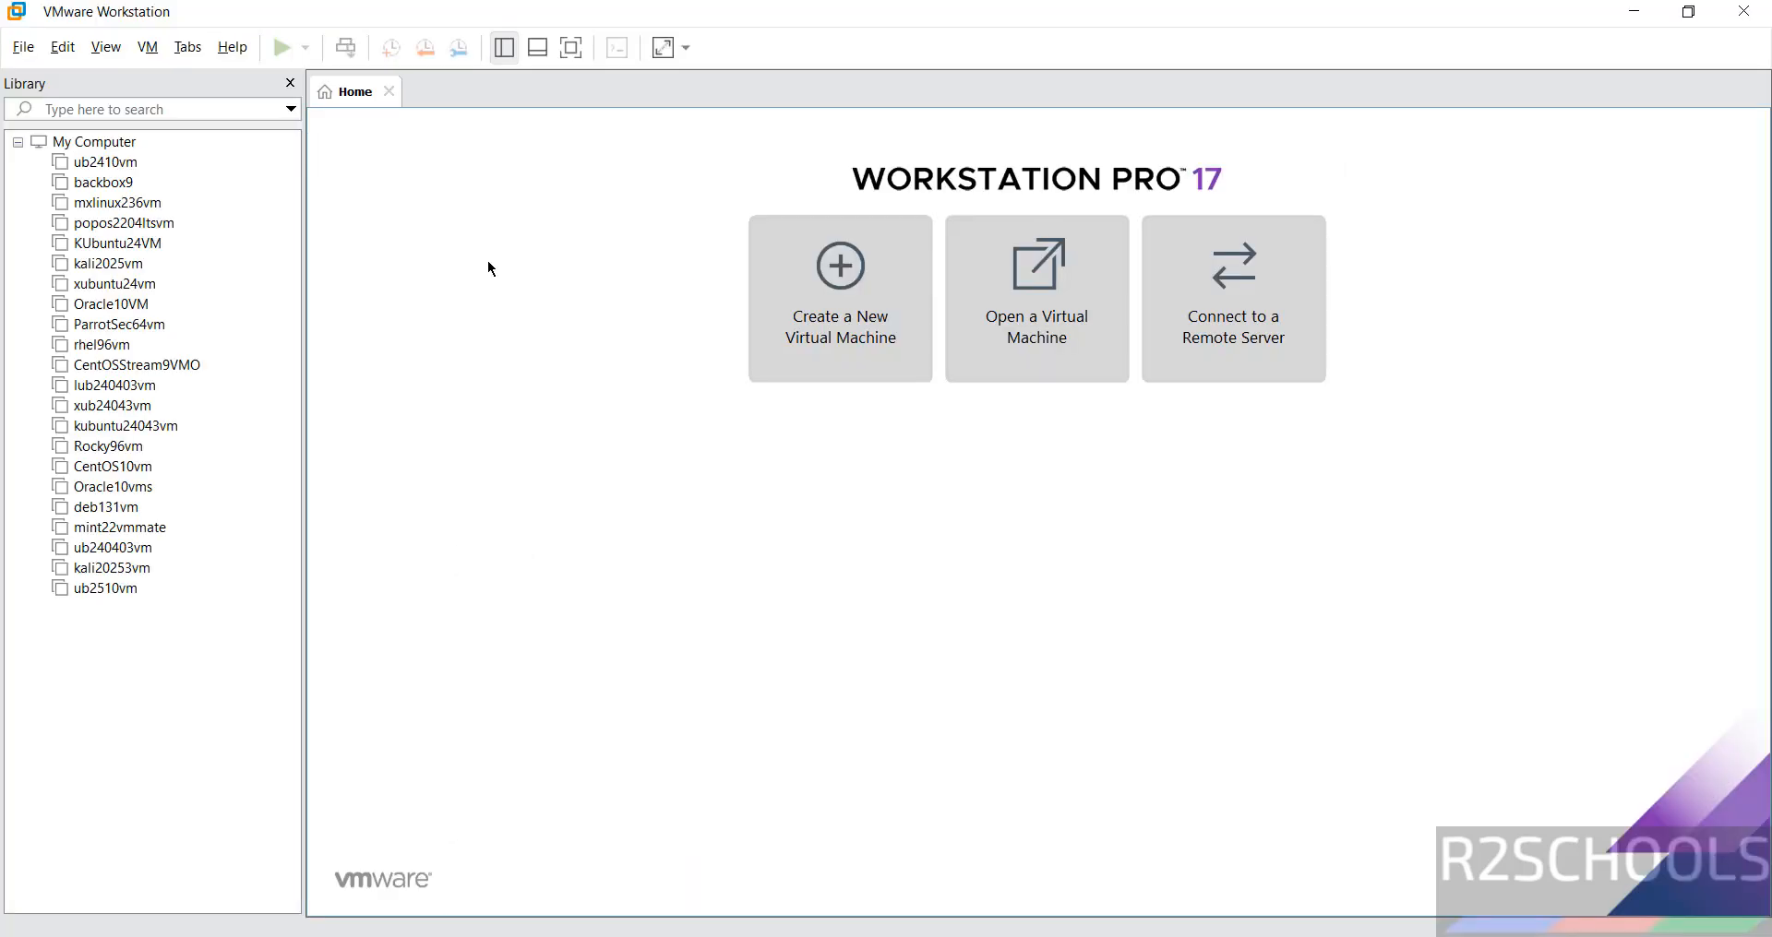
- Start creating a new virtual machine with the Typical (recommended) configuration
{"action": "left_click", "coordinate": [23, 48]}
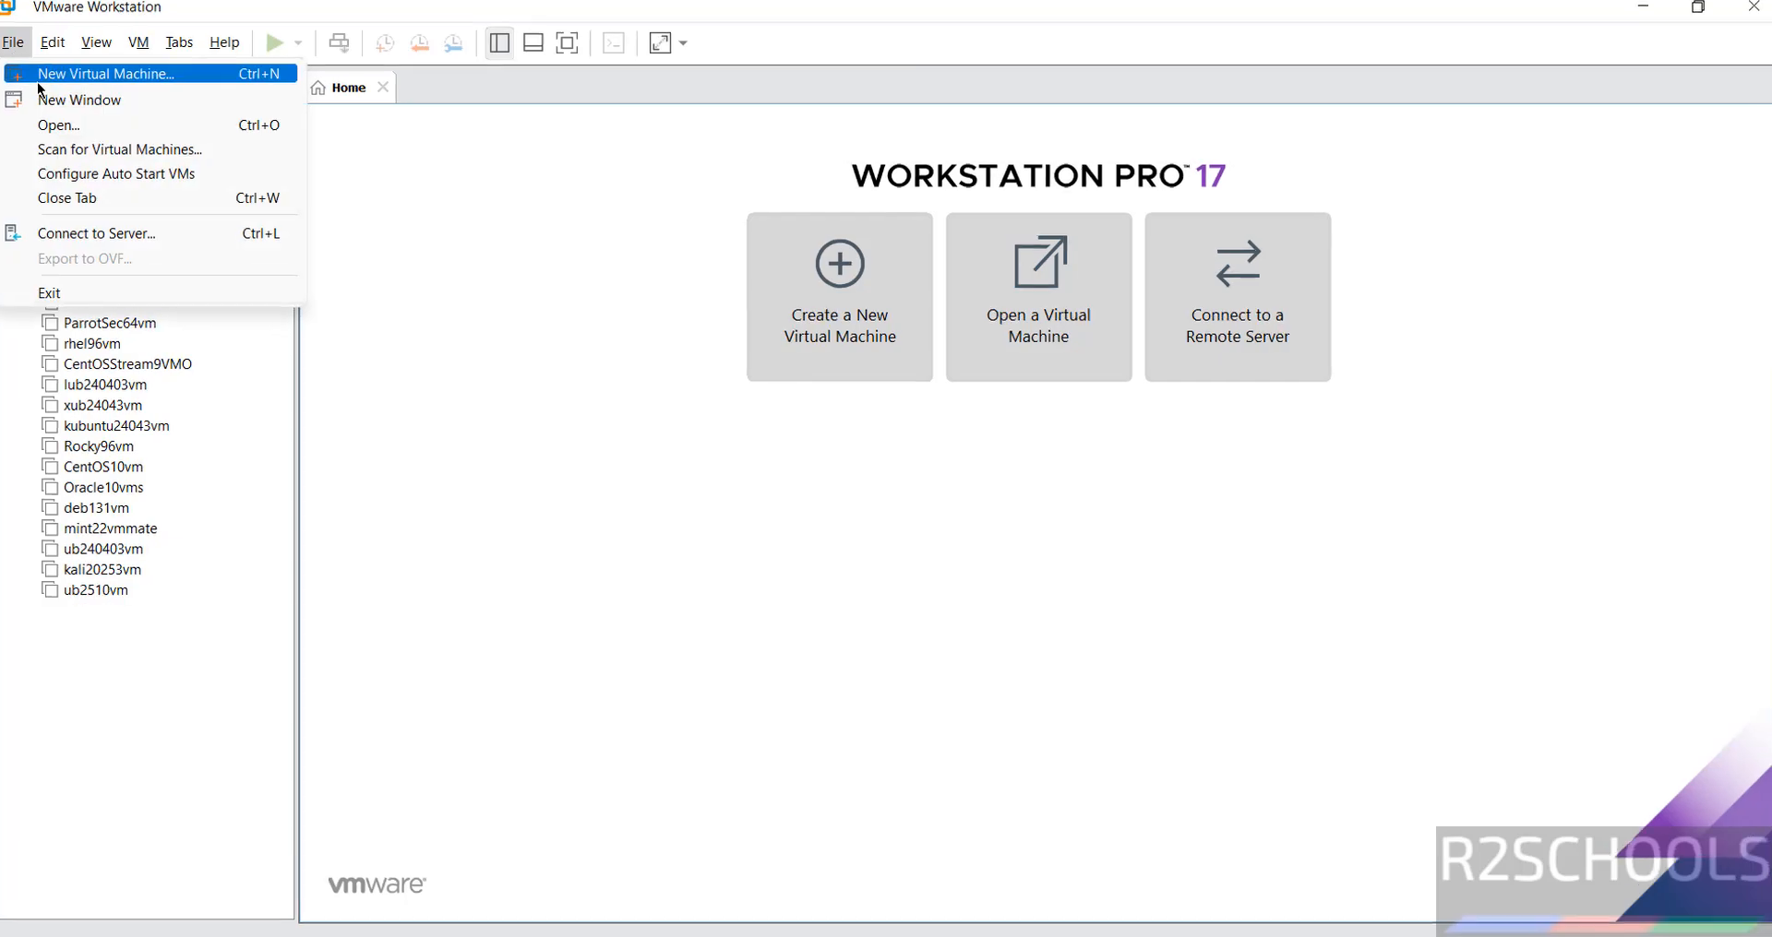
{"action": "left_click", "coordinate": [50, 83]}
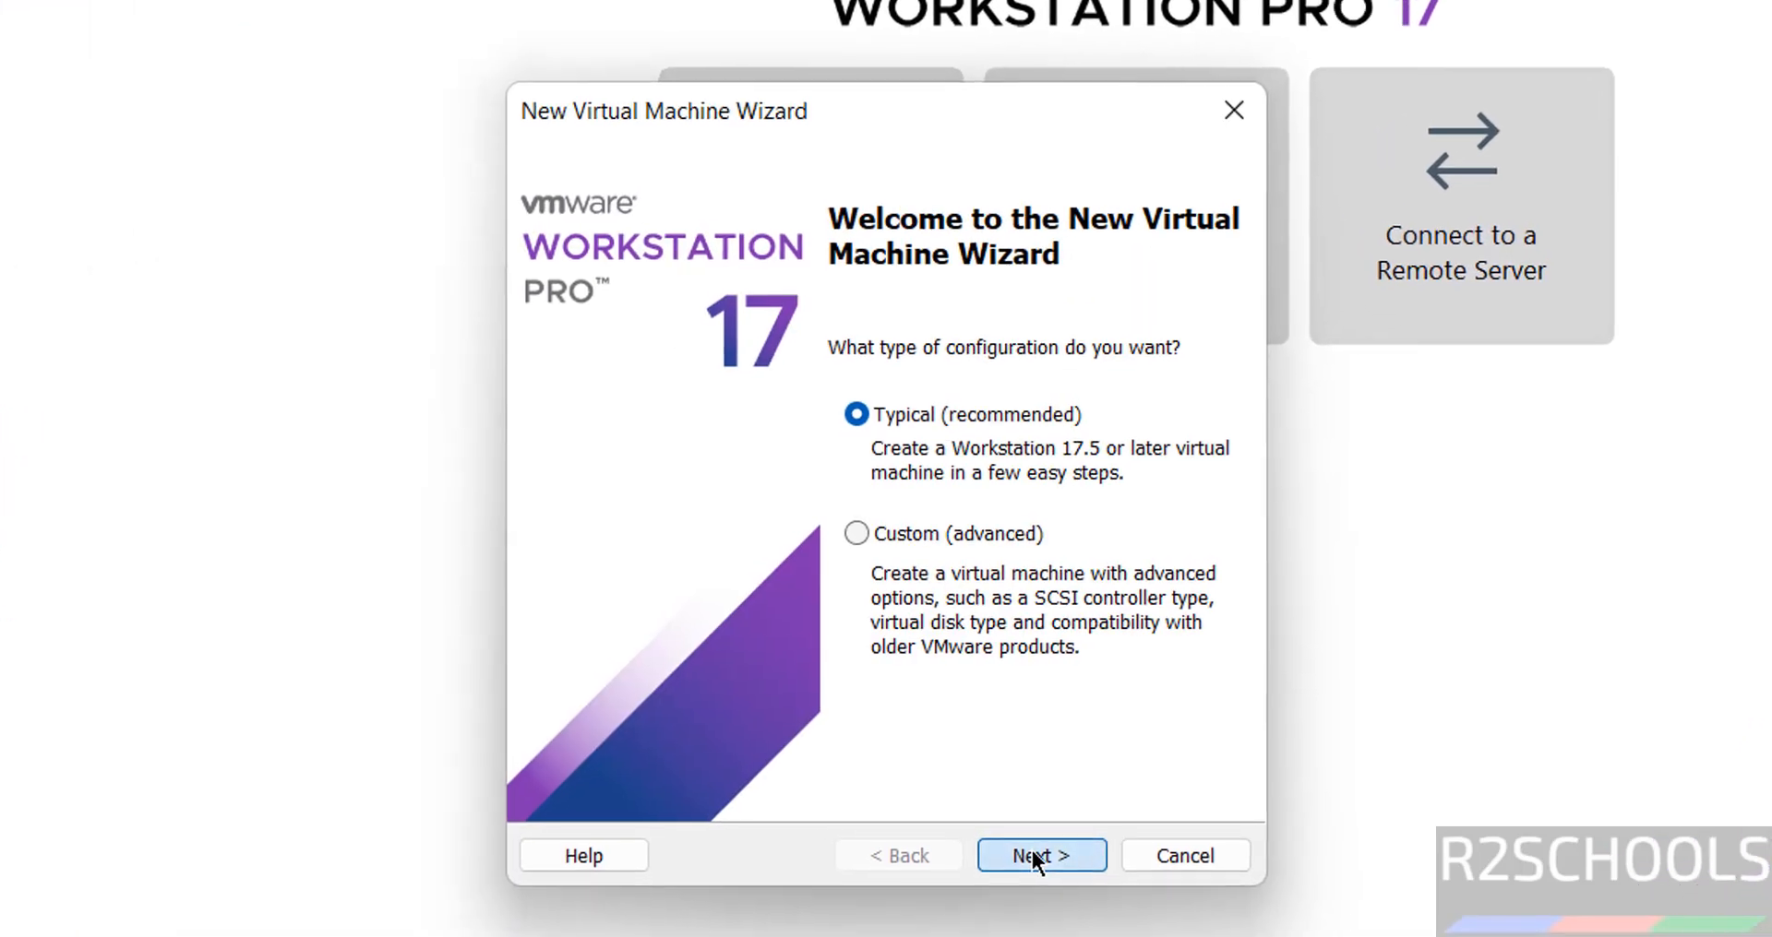
{"action": "left_click", "coordinate": [1032, 854]}
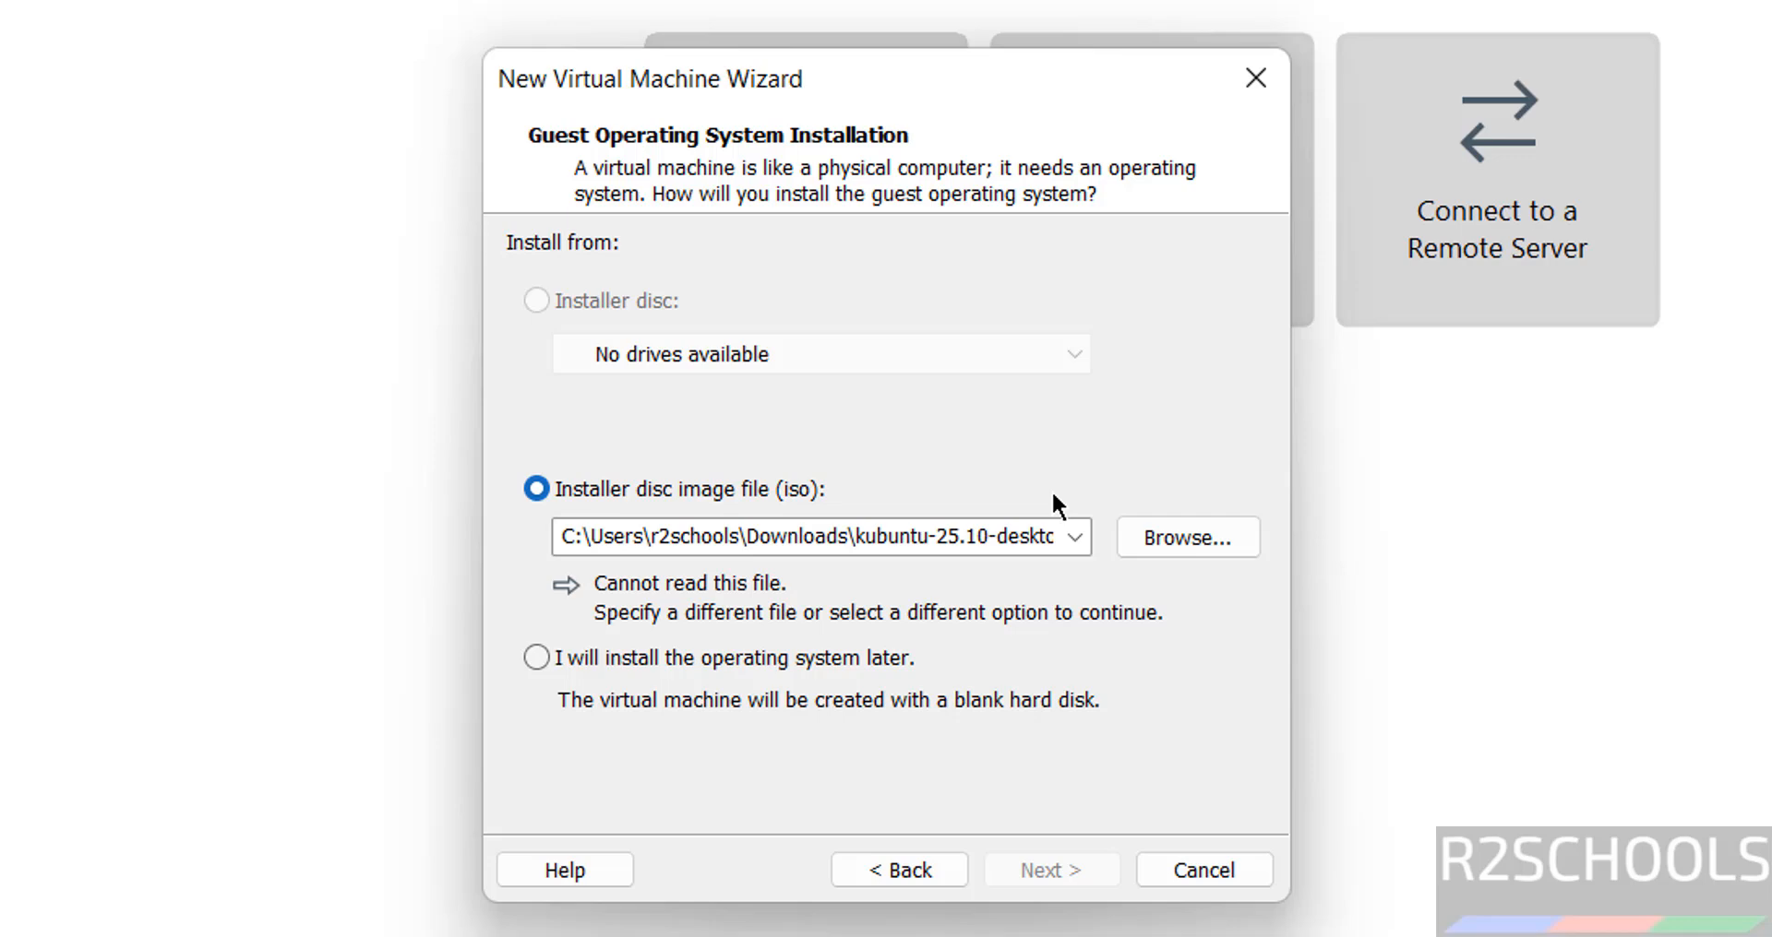
- Use tails-amd64-7.1.iso from the Downloads folder as the installer disc image
{"action": "left_click", "coordinate": [1165, 538]}
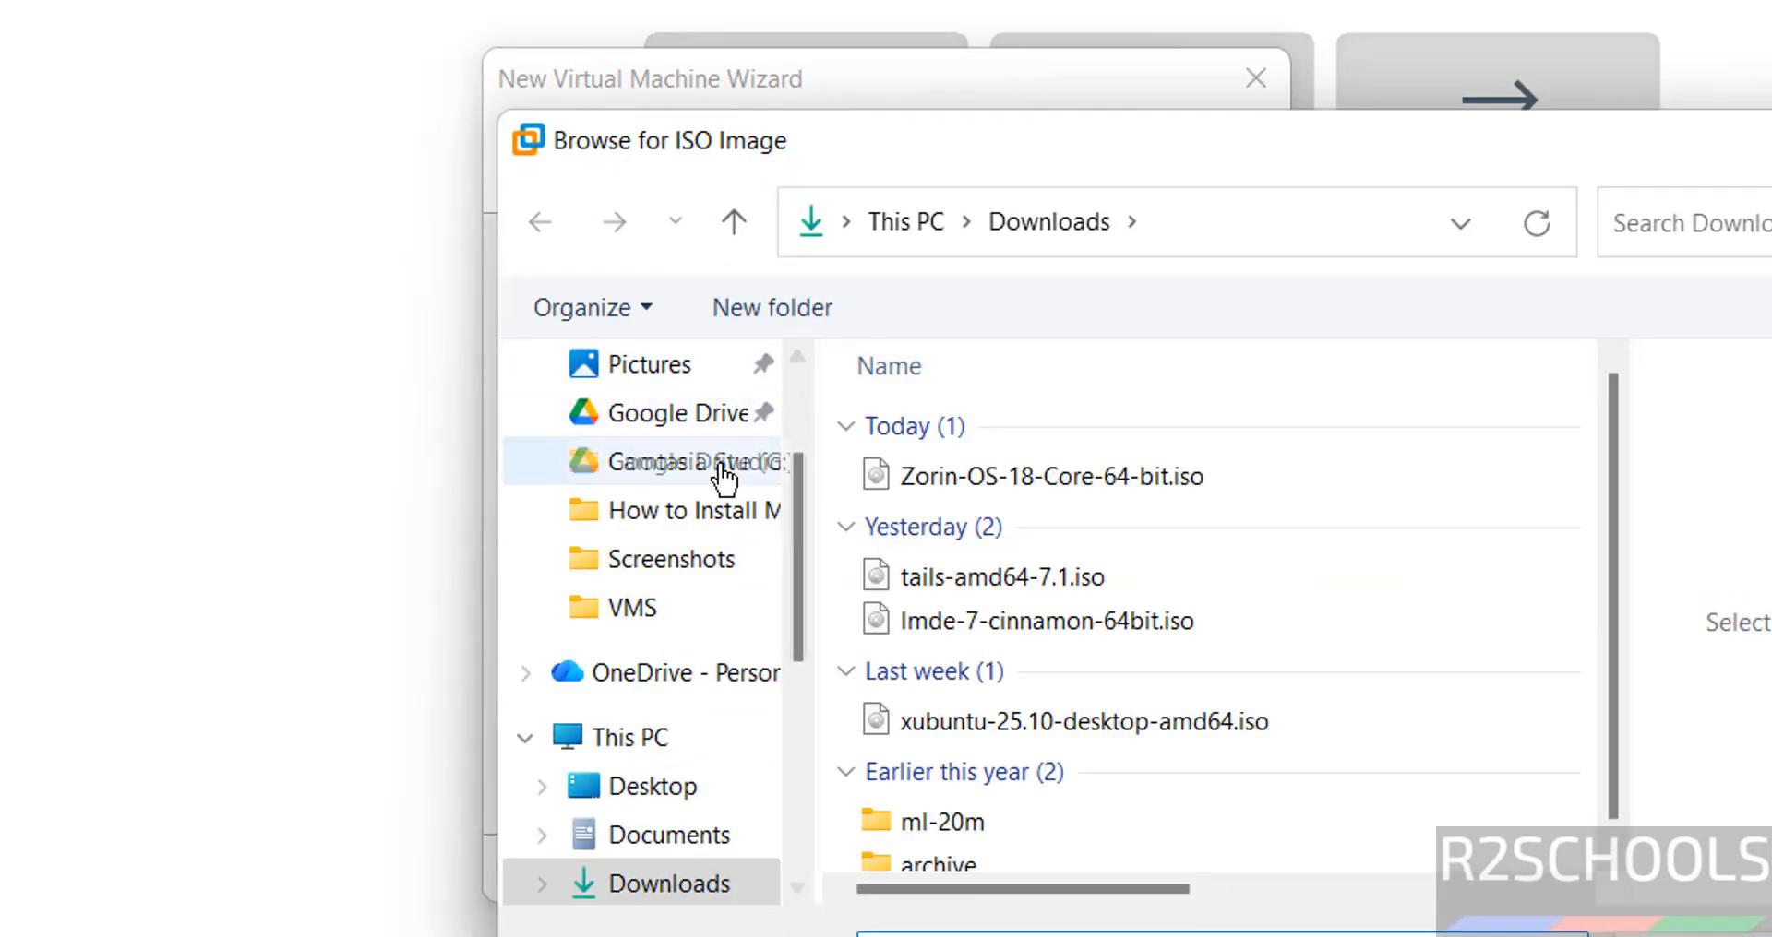
{"action": "scroll", "coordinate": [805, 430], "scroll_direction": "up", "scroll_amount": 2}
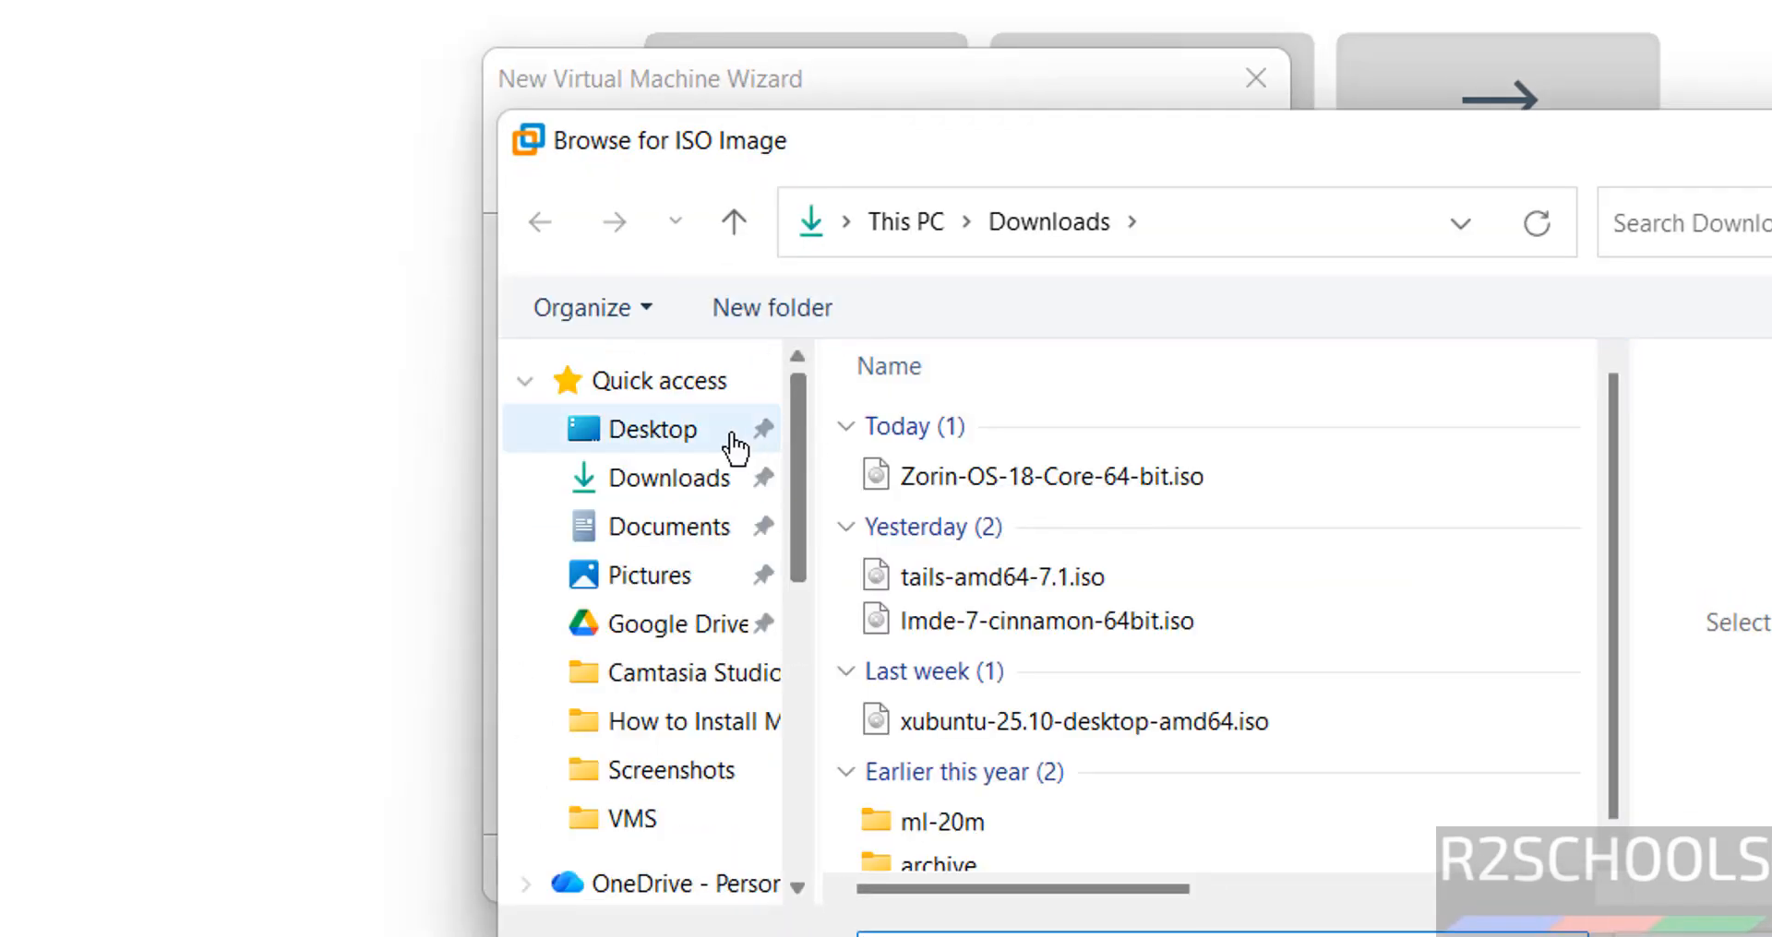
{"action": "left_click", "coordinate": [656, 482]}
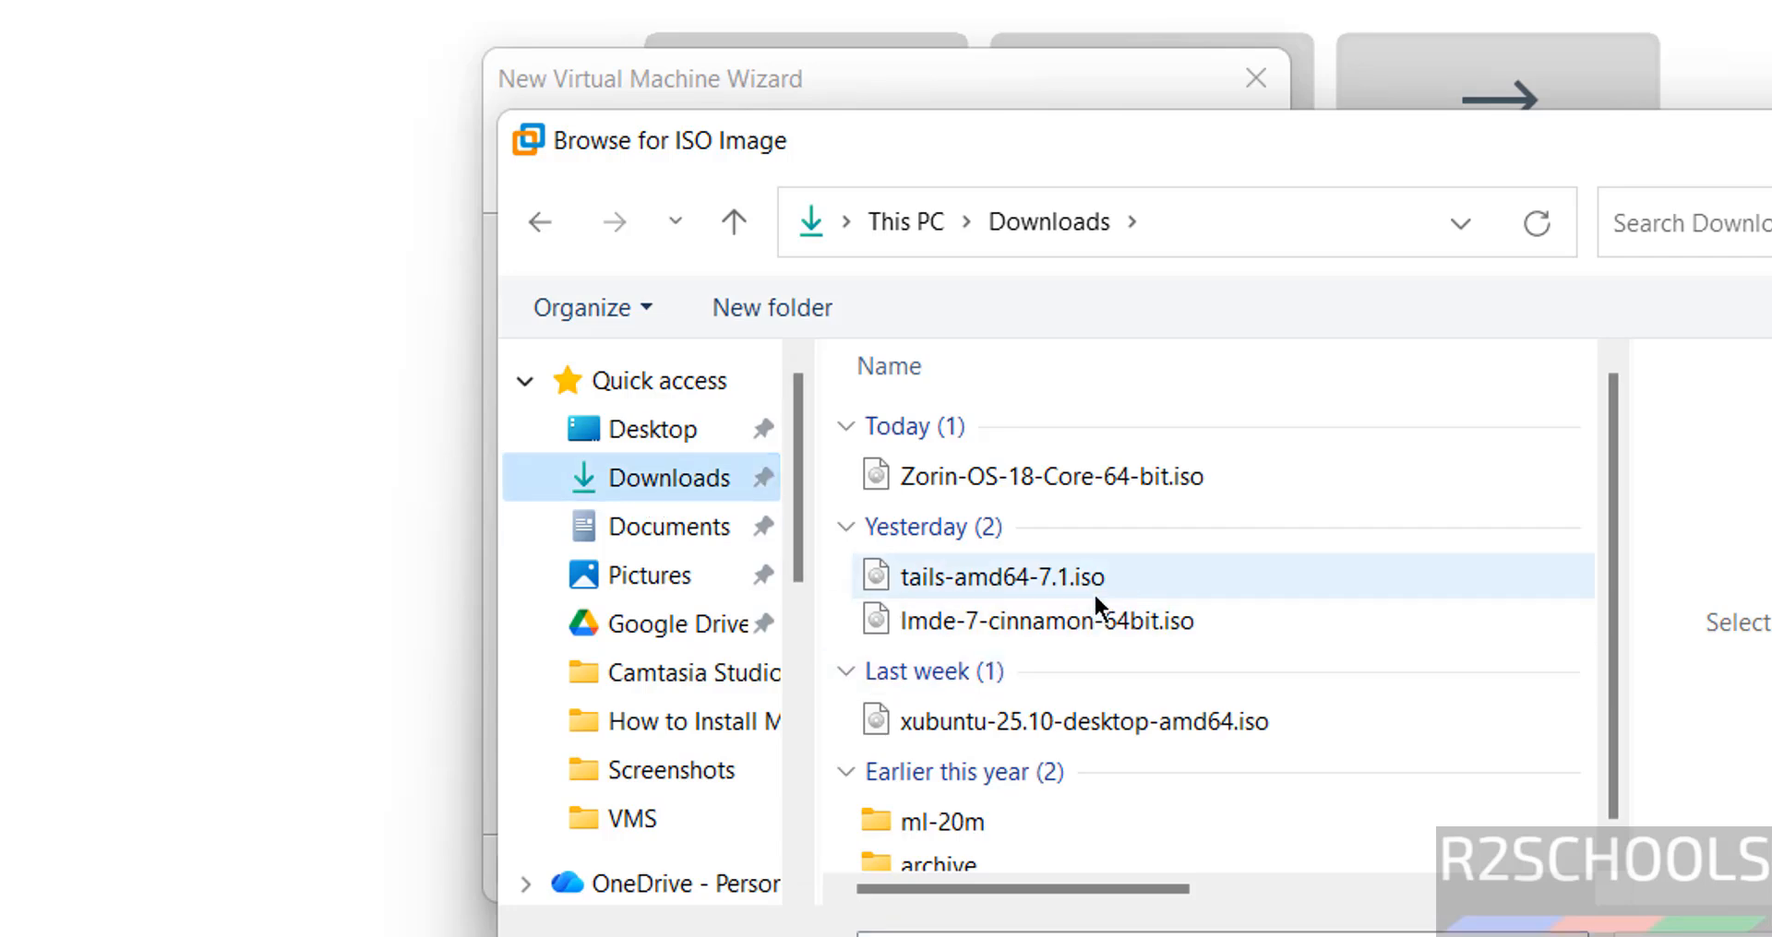
{"action": "left_click", "coordinate": [1042, 583]}
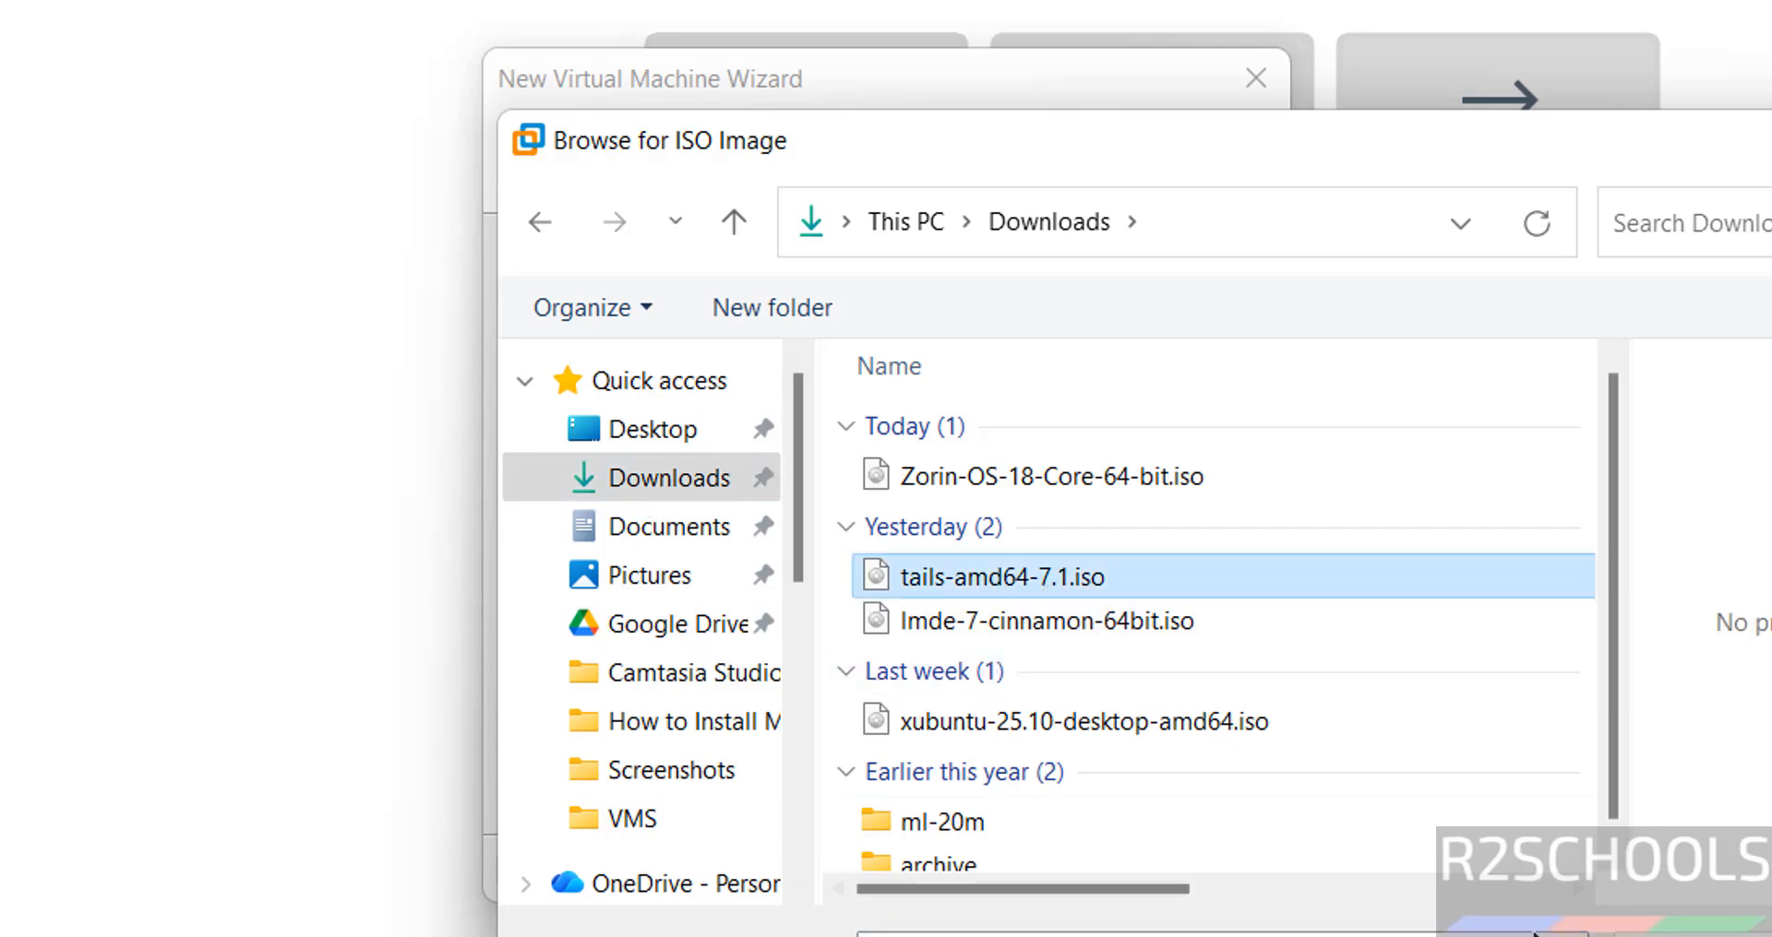
{"action": "key", "text": "Return"}
{"action": "left_click", "coordinate": [1082, 873]}
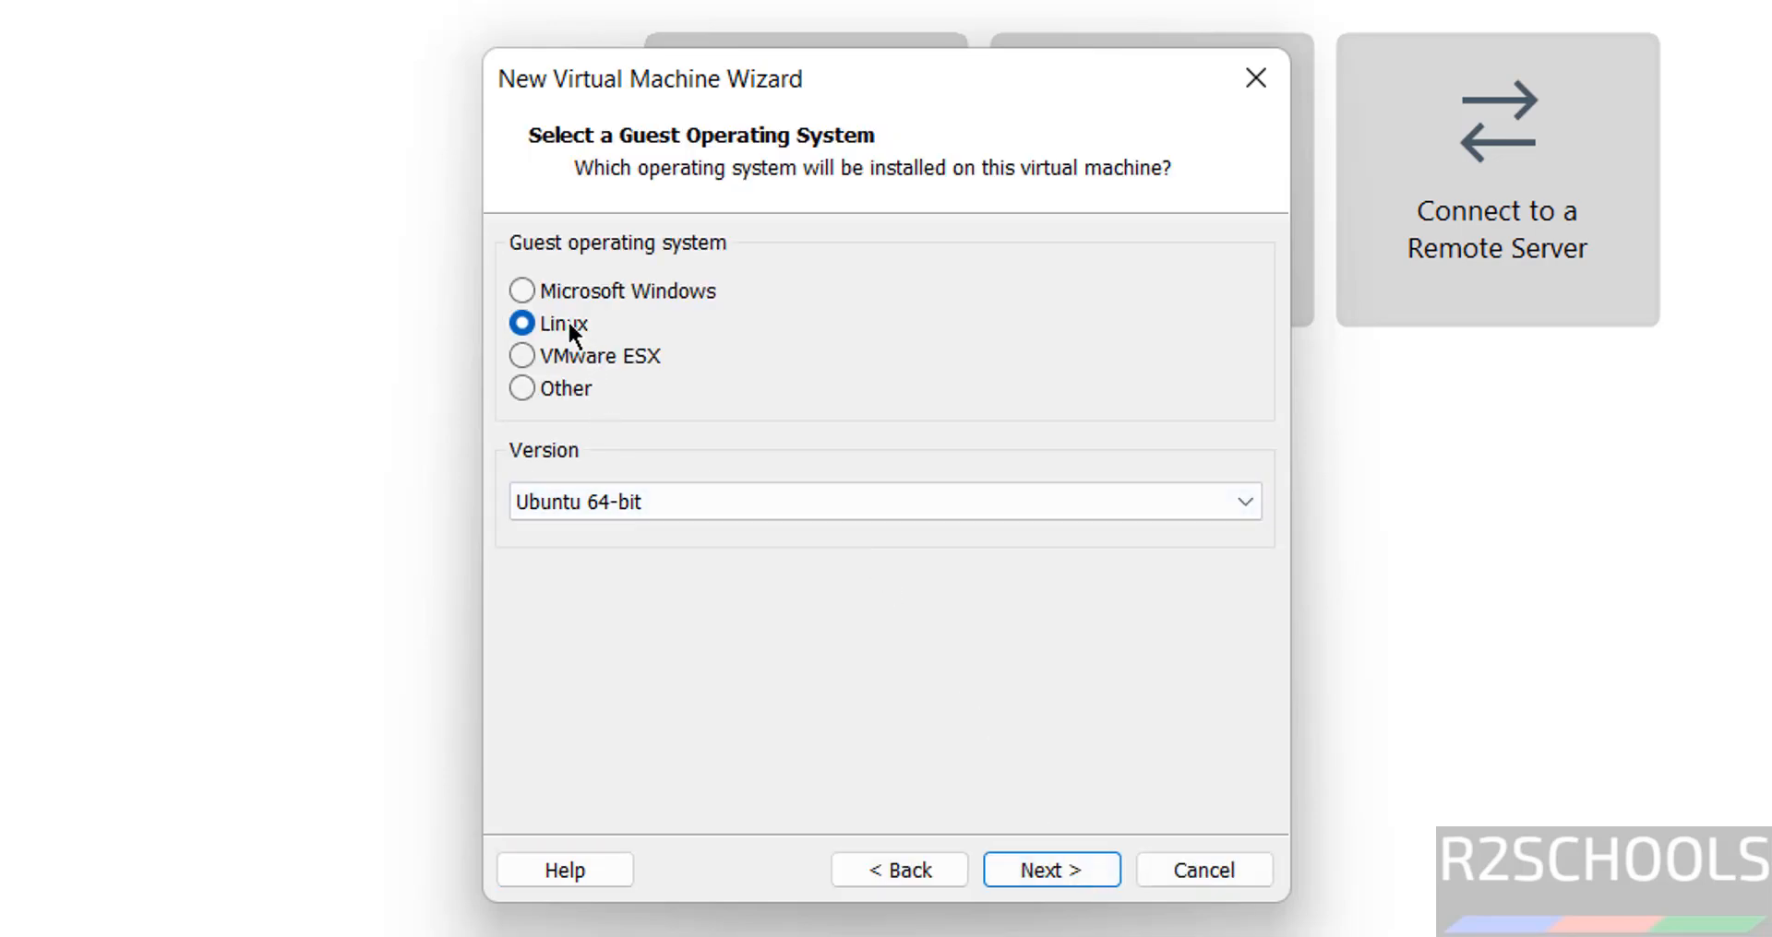
- Set the Linux guest operating system version to Debian 12.x 64-bit and accept it
{"action": "left_click", "coordinate": [633, 502]}
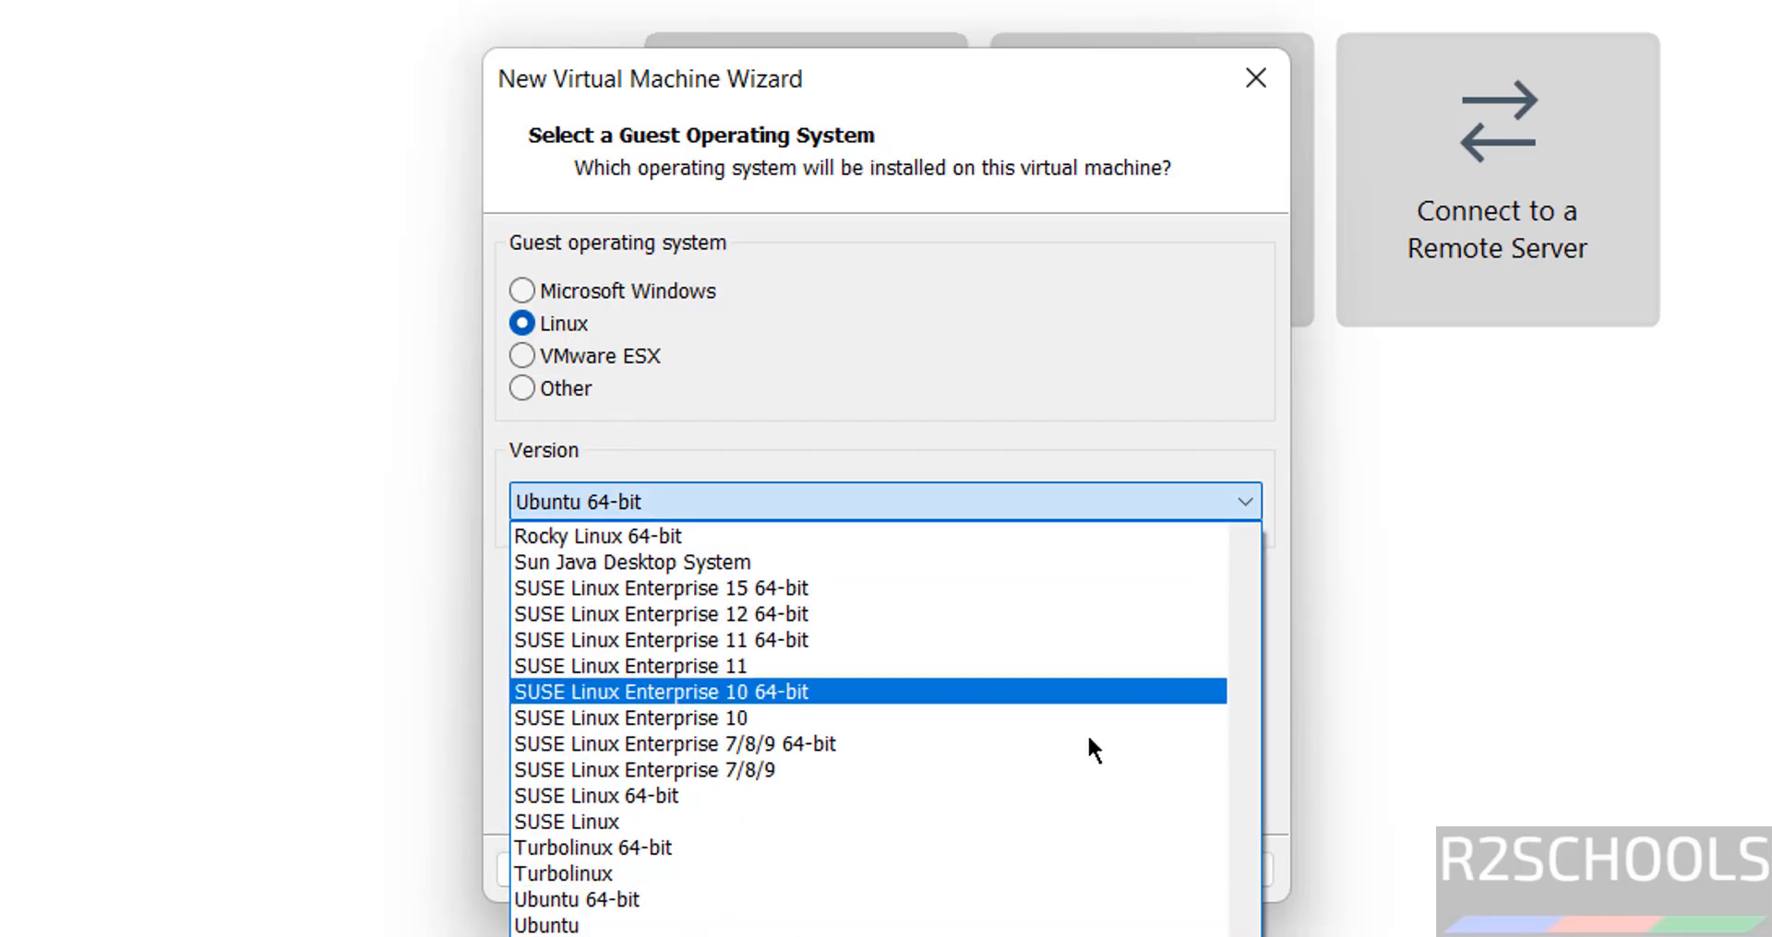
{"action": "scroll", "coordinate": [980, 785], "scroll_direction": "up", "scroll_amount": 15}
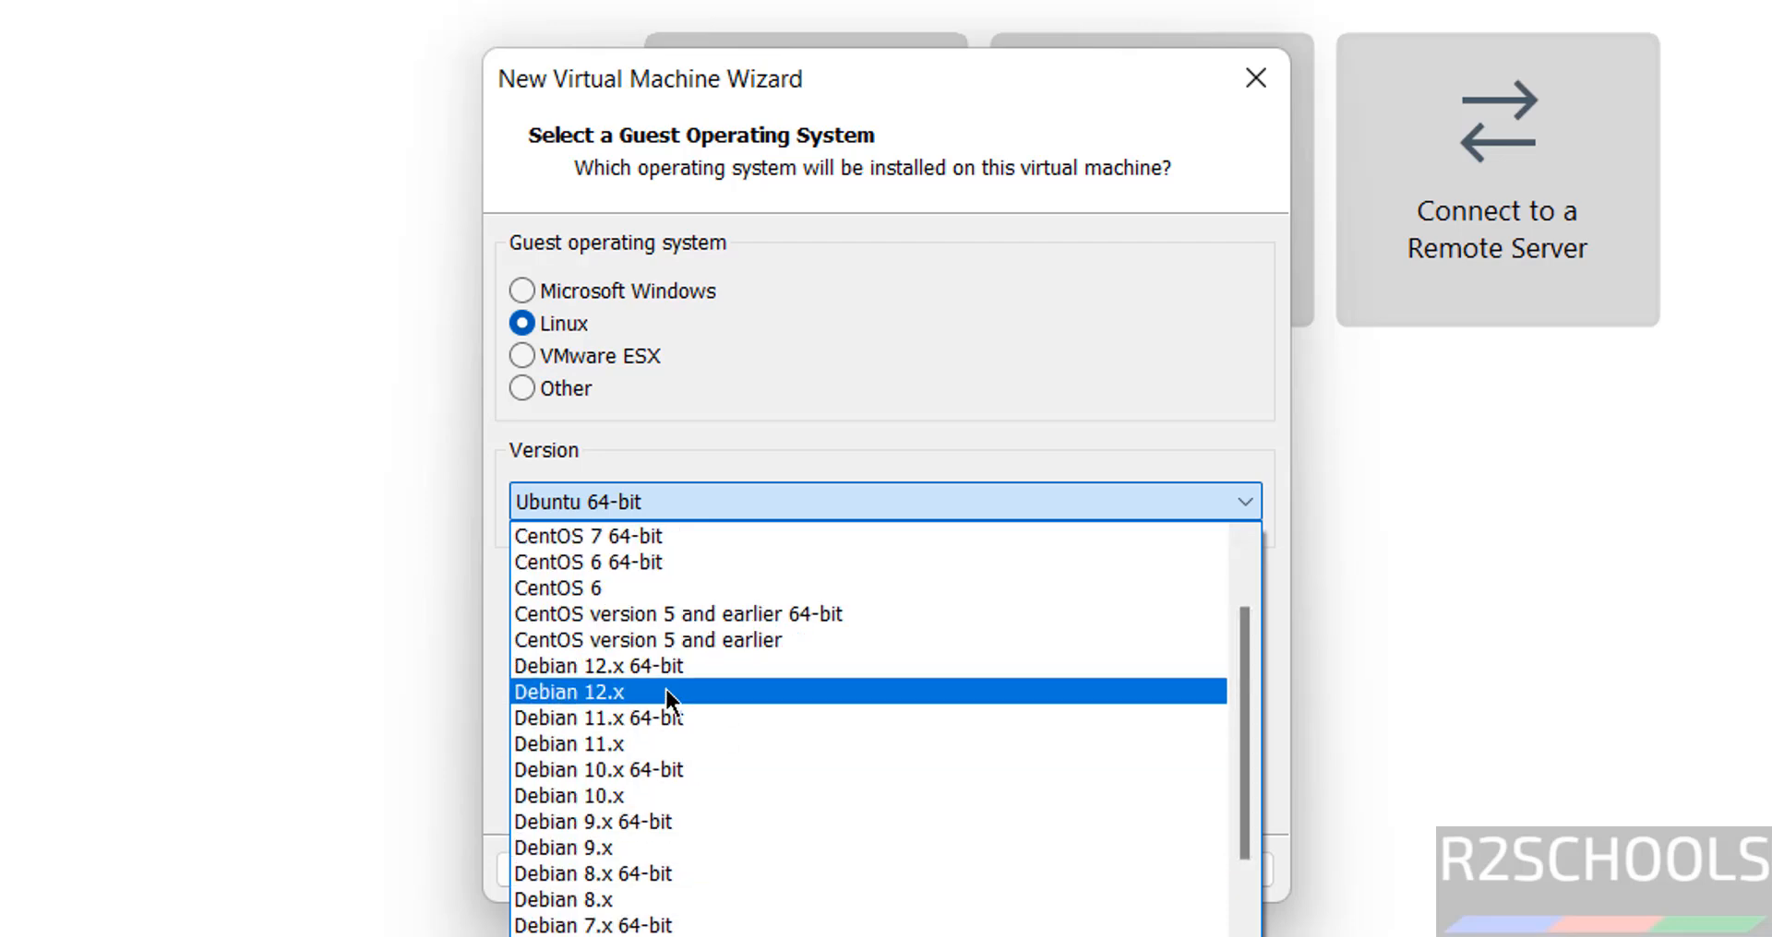
{"action": "left_click", "coordinate": [679, 657]}
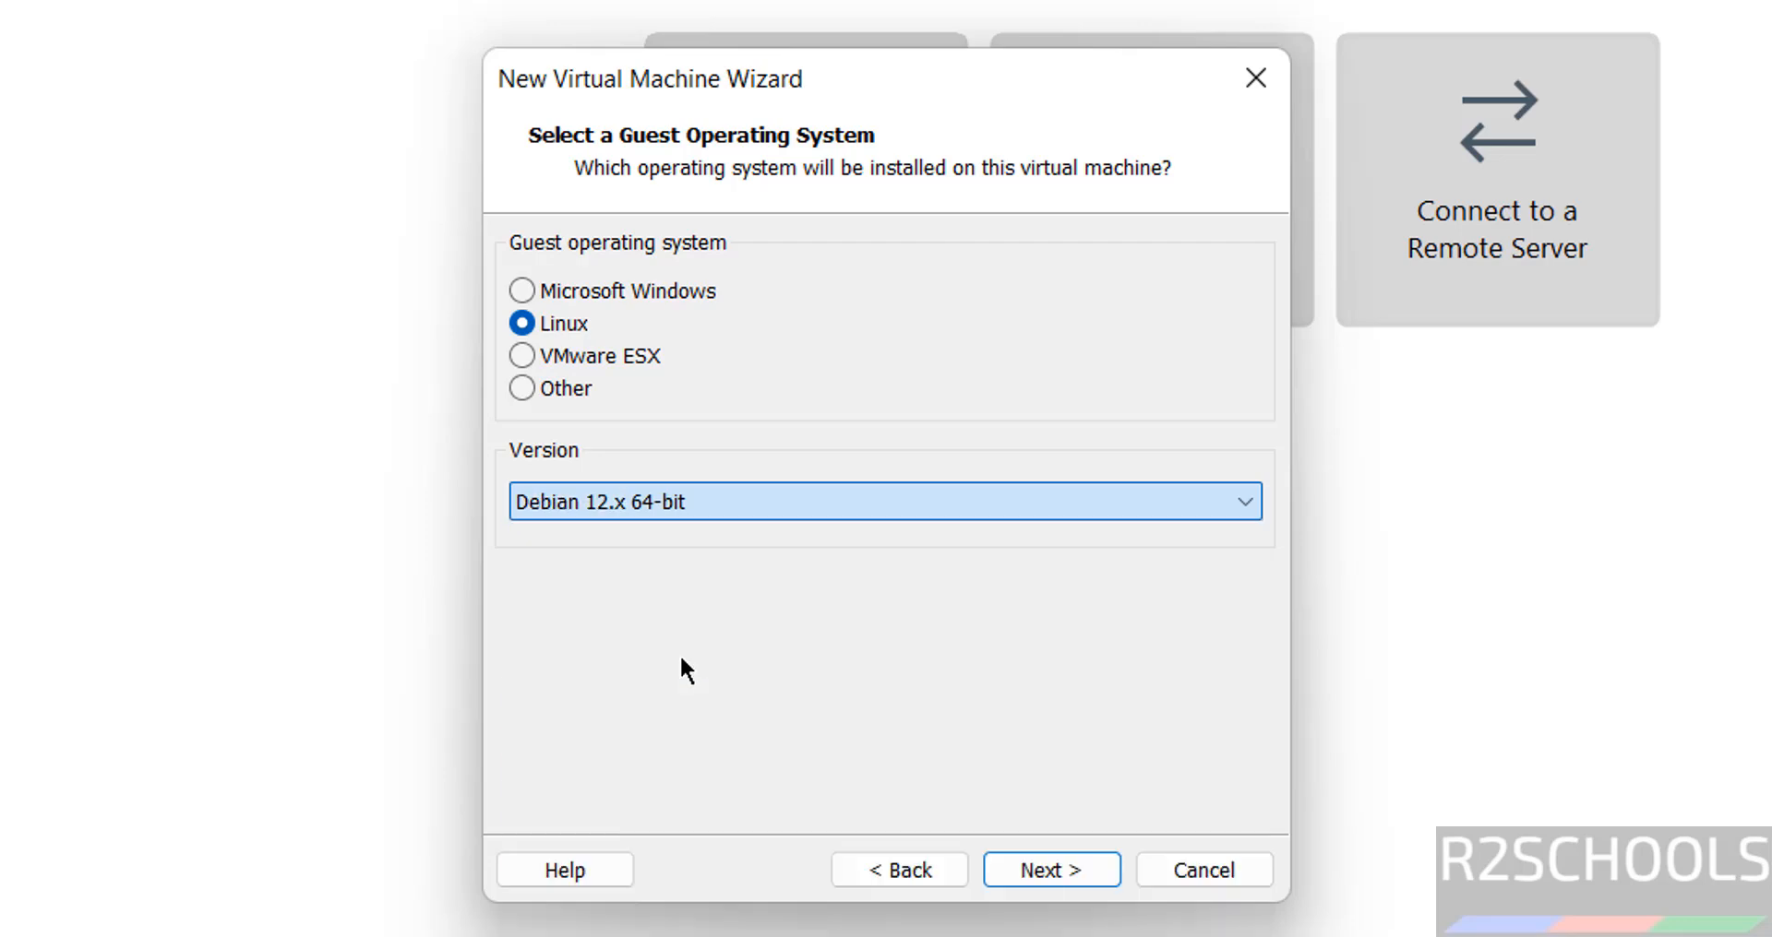
{"action": "left_click", "coordinate": [1057, 872]}
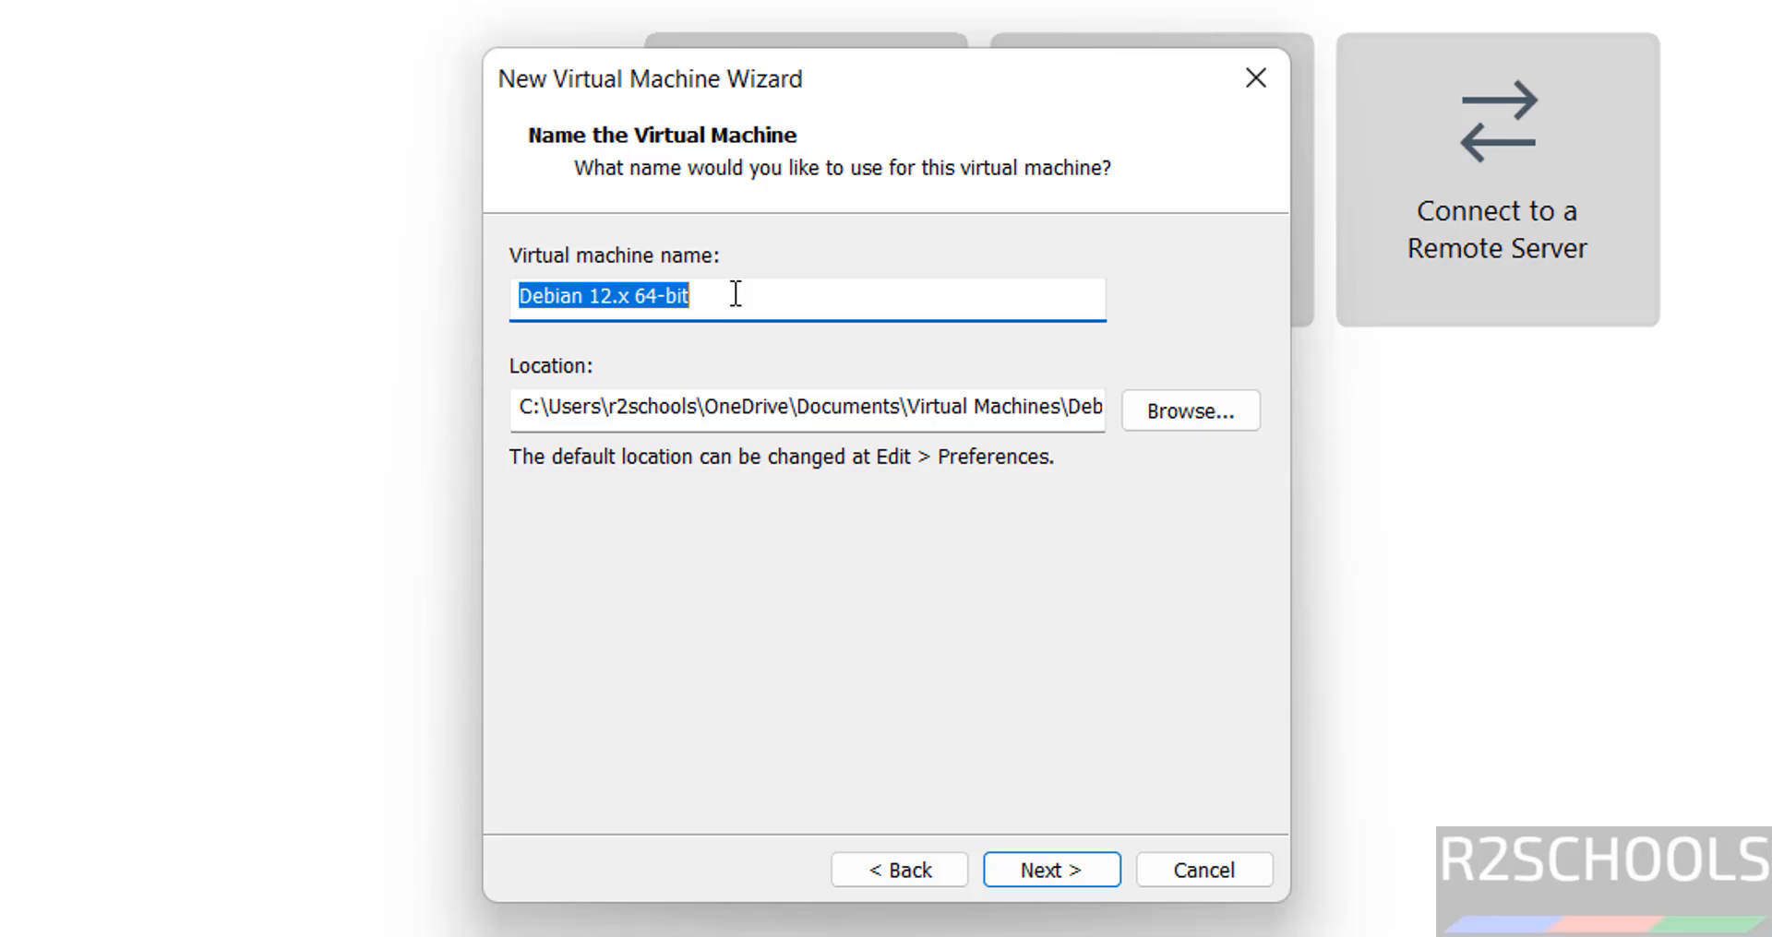
- Name the virtual machine tails7.1vm and copy that name
{"action": "type", "text": "tails7"}
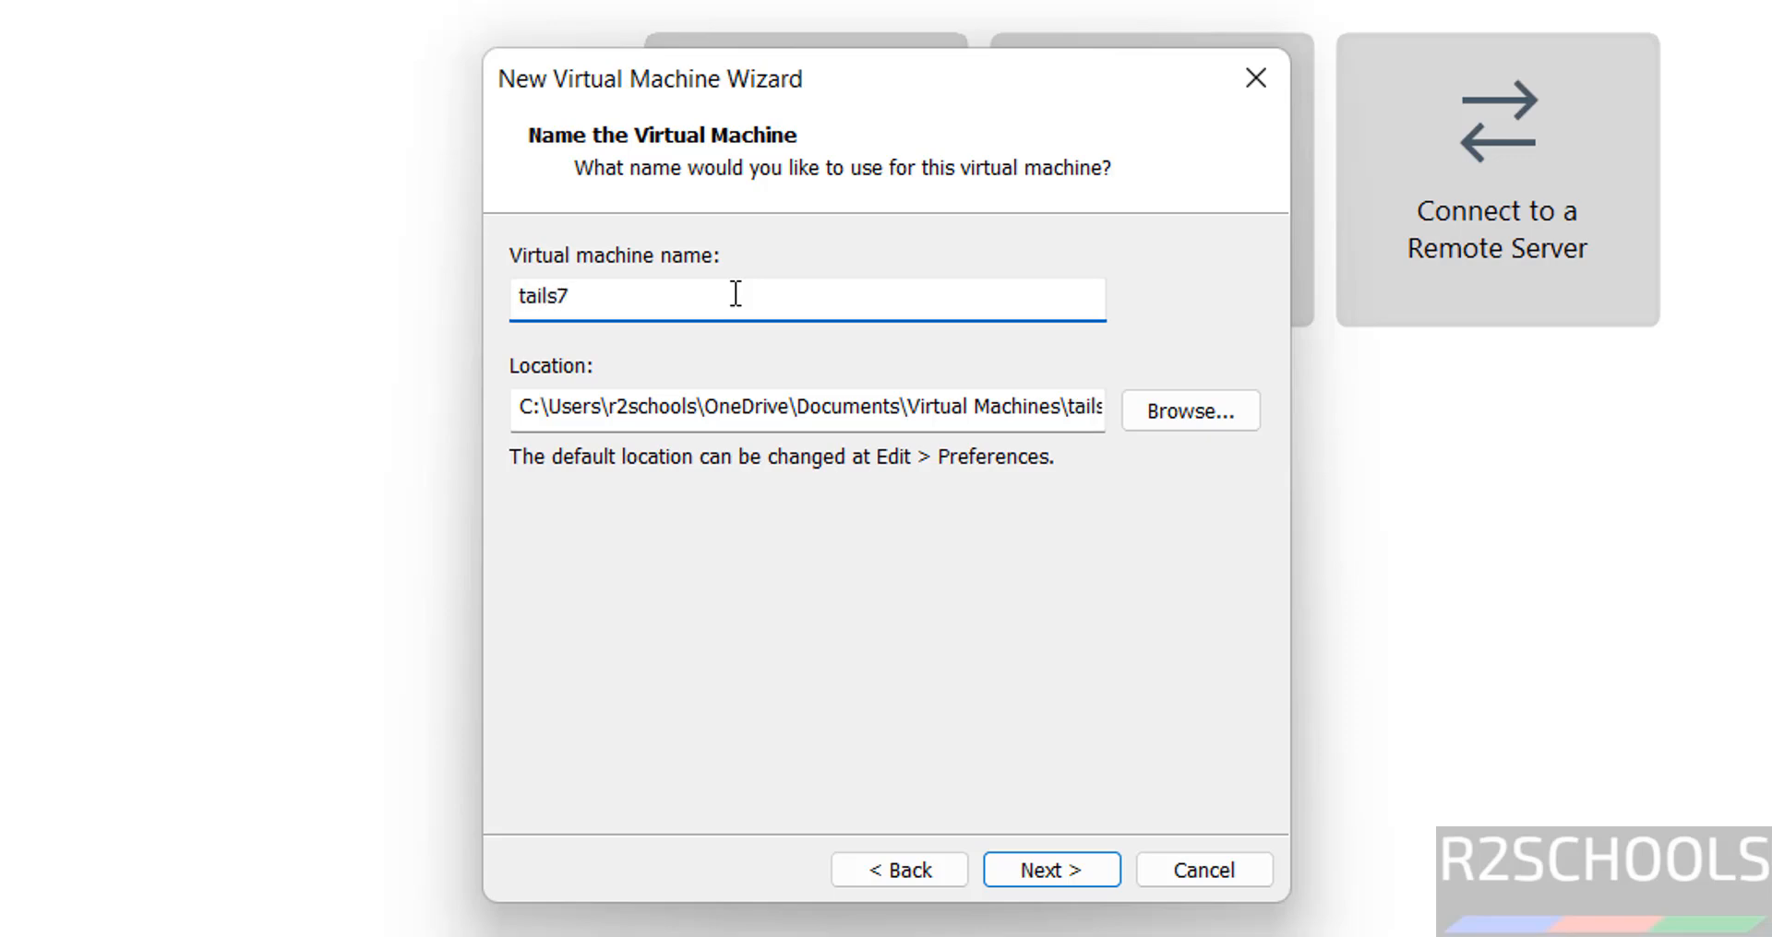
{"action": "type", "text": ".1vm"}
{"action": "key", "text": "ctrl+a"}
{"action": "key", "text": "ctrl+c"}
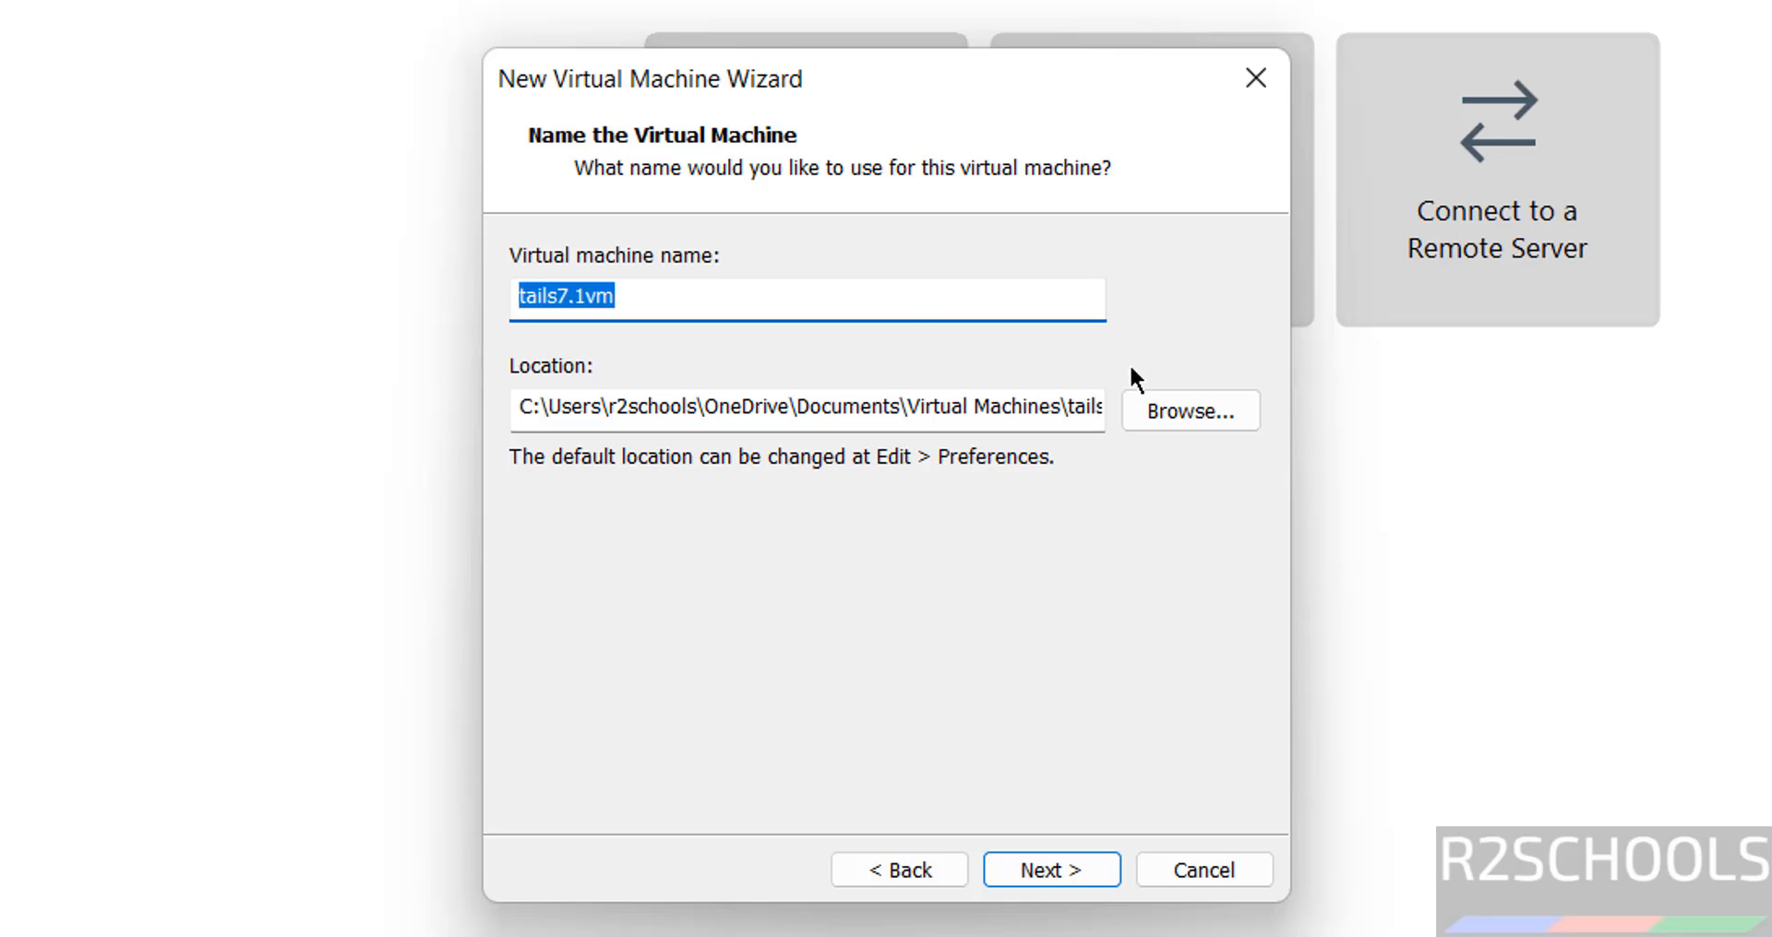
- Set the virtual machine's location to a new folder named tails7.1vm inside VMS on the One Touch (E:) drive
{"action": "left_click", "coordinate": [1220, 401]}
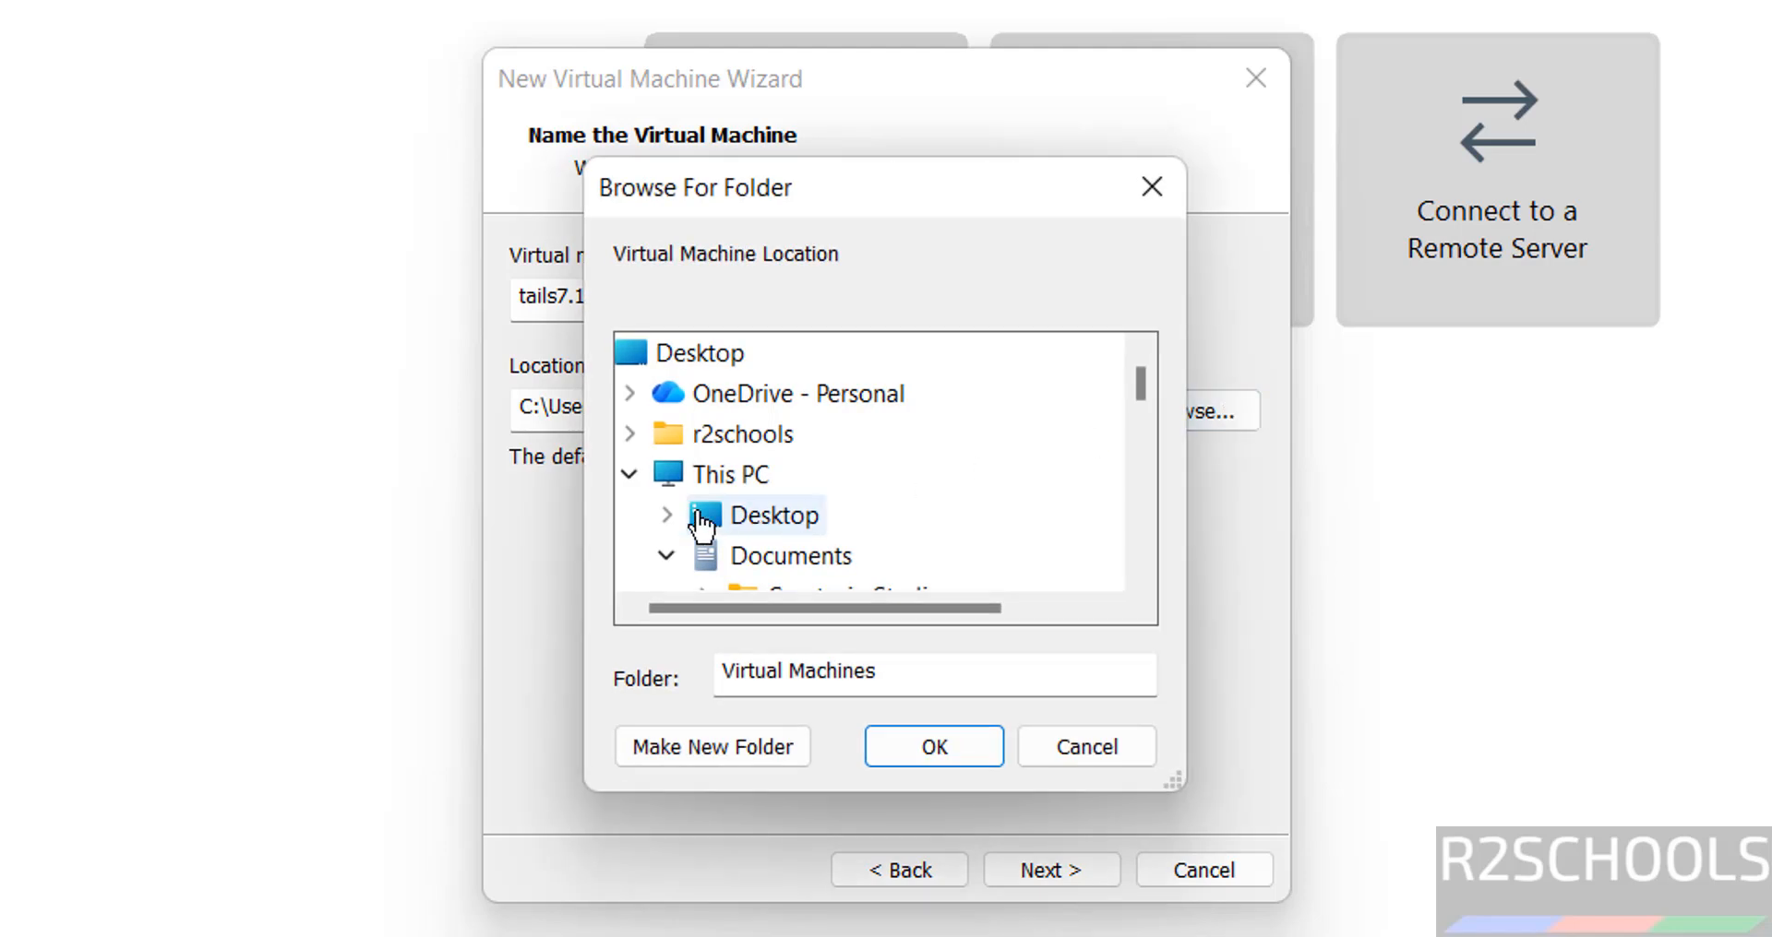
{"action": "left_click", "coordinate": [664, 554]}
{"action": "left_click", "coordinate": [1136, 497]}
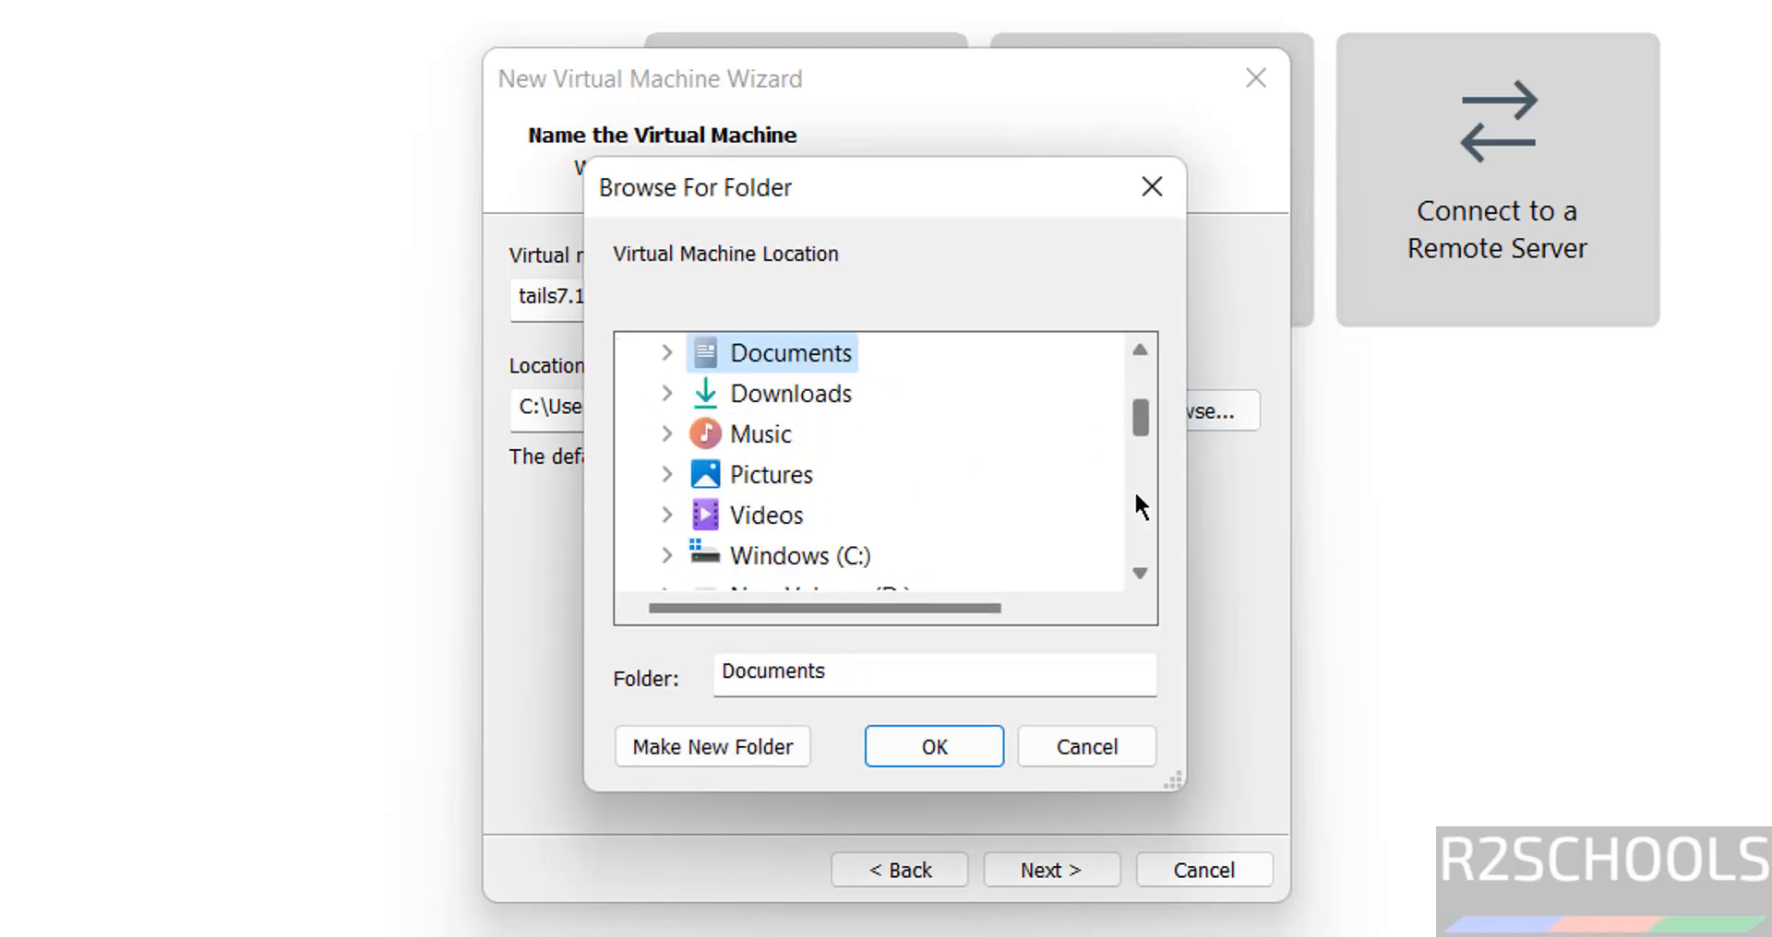
{"action": "left_click", "coordinate": [1136, 496]}
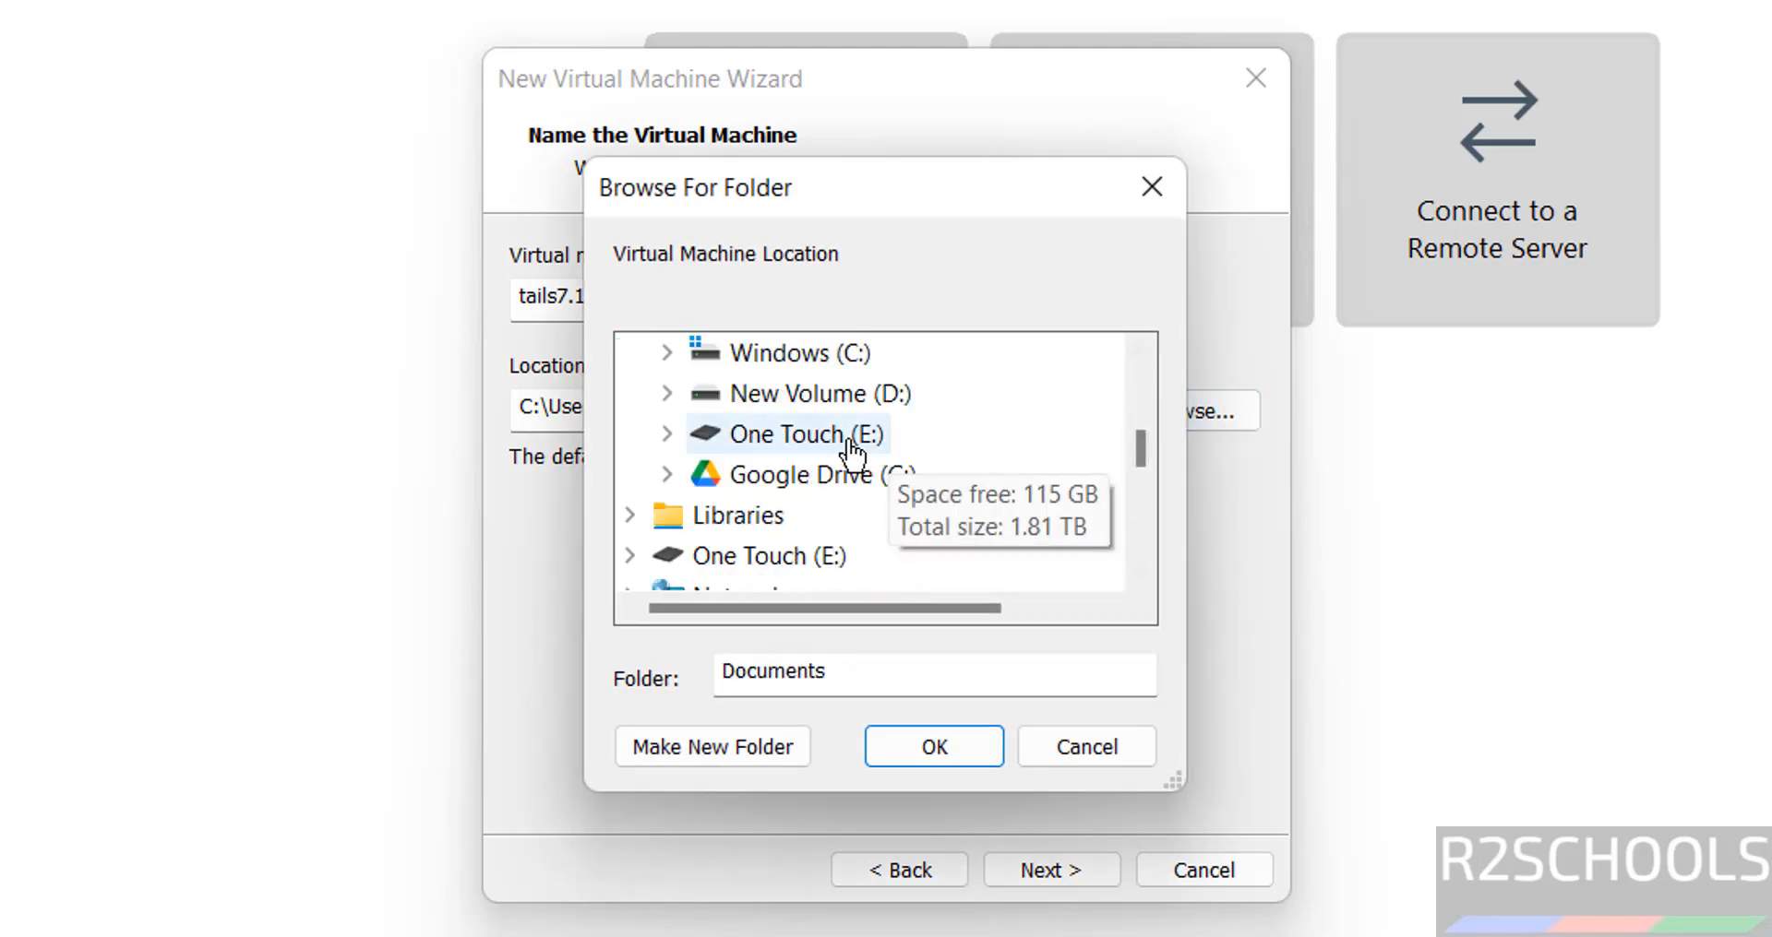
{"action": "left_click", "coordinate": [844, 443]}
{"action": "left_click", "coordinate": [1142, 526]}
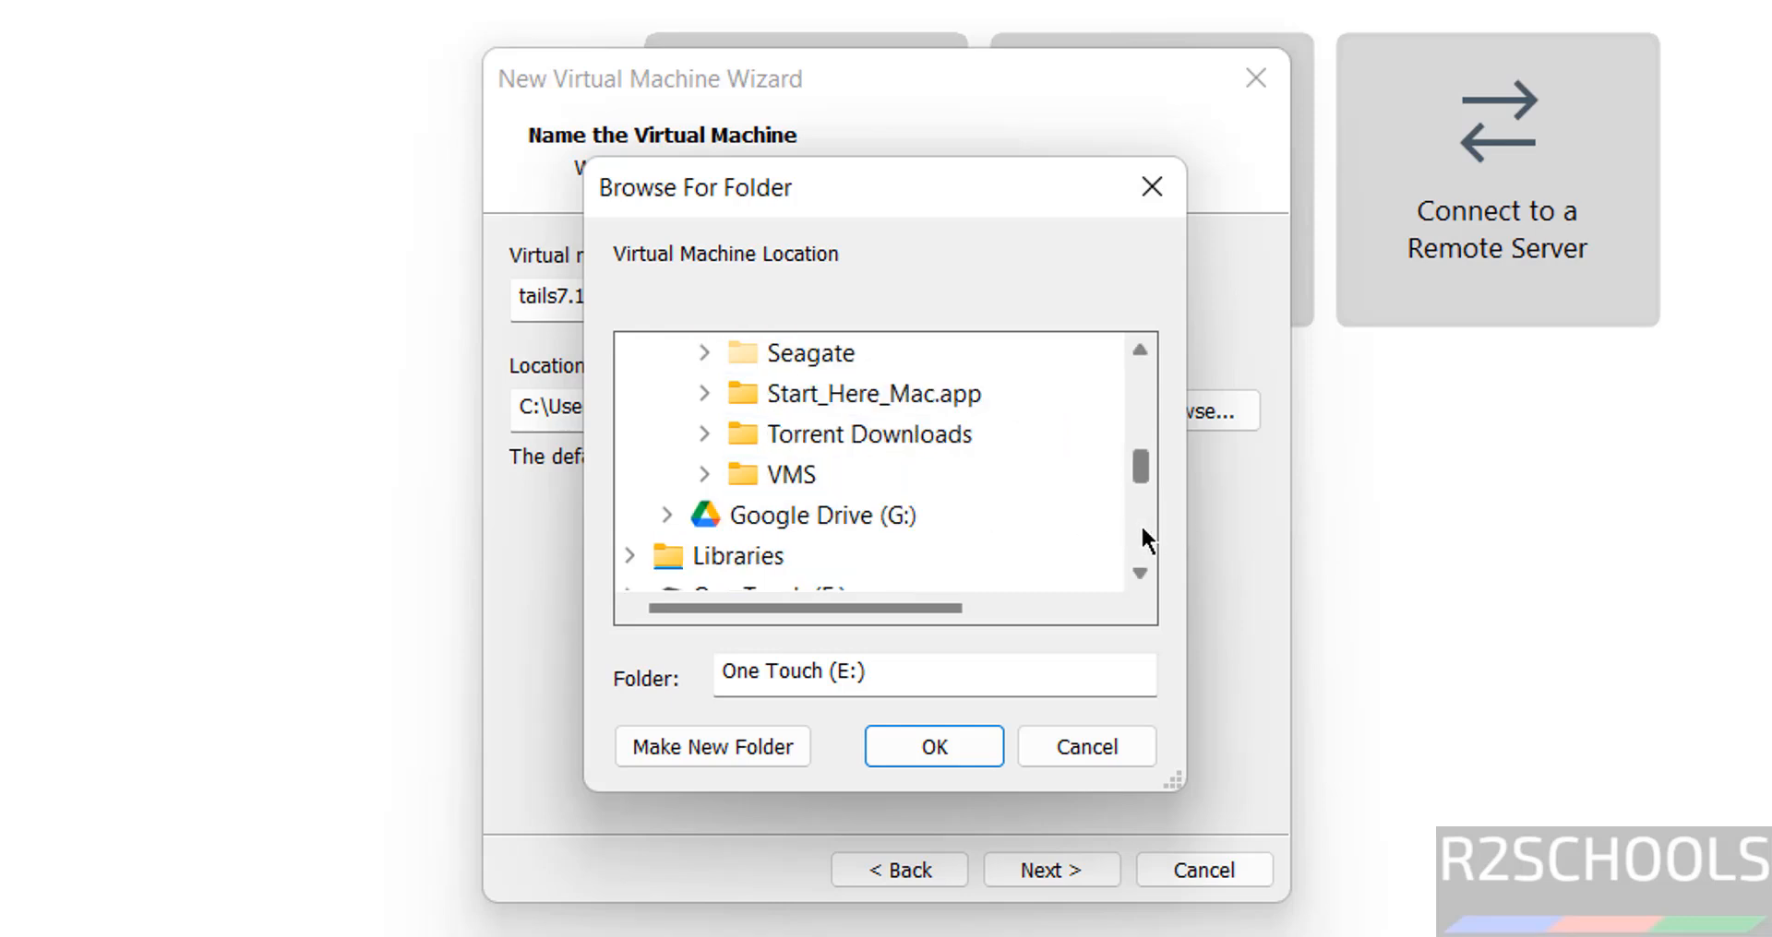
{"action": "left_click", "coordinate": [780, 480]}
{"action": "left_click", "coordinate": [729, 740]}
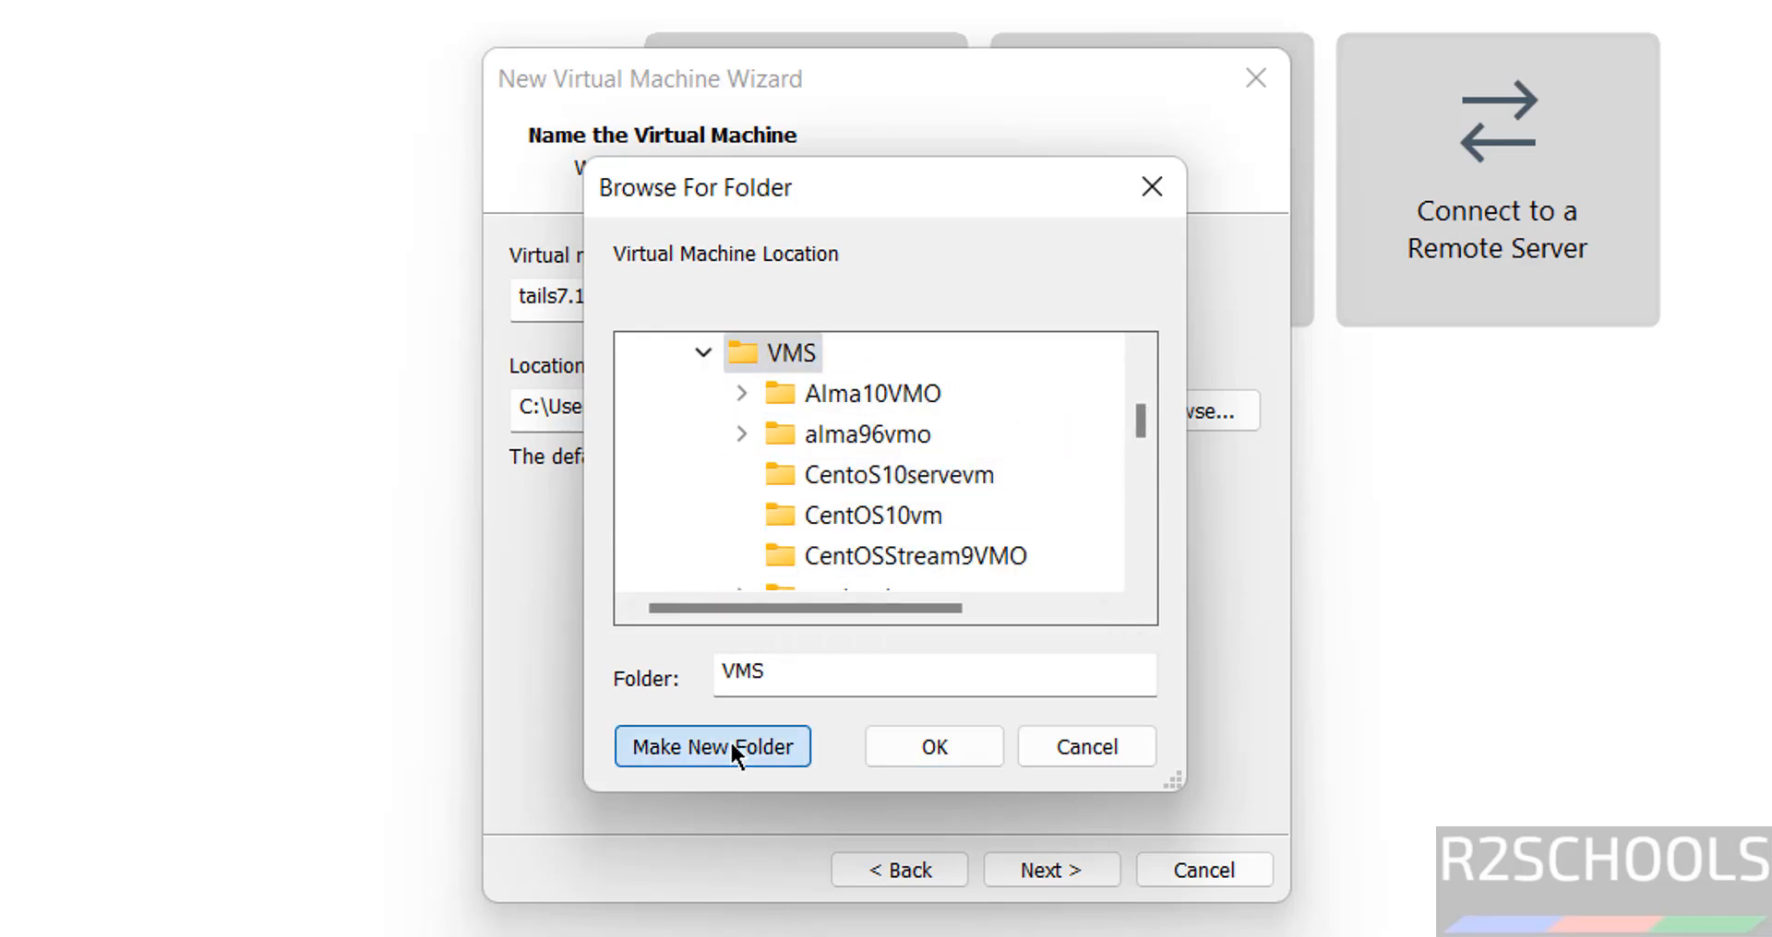
{"action": "key", "text": "ctrl+v"}
{"action": "key", "text": "Return"}
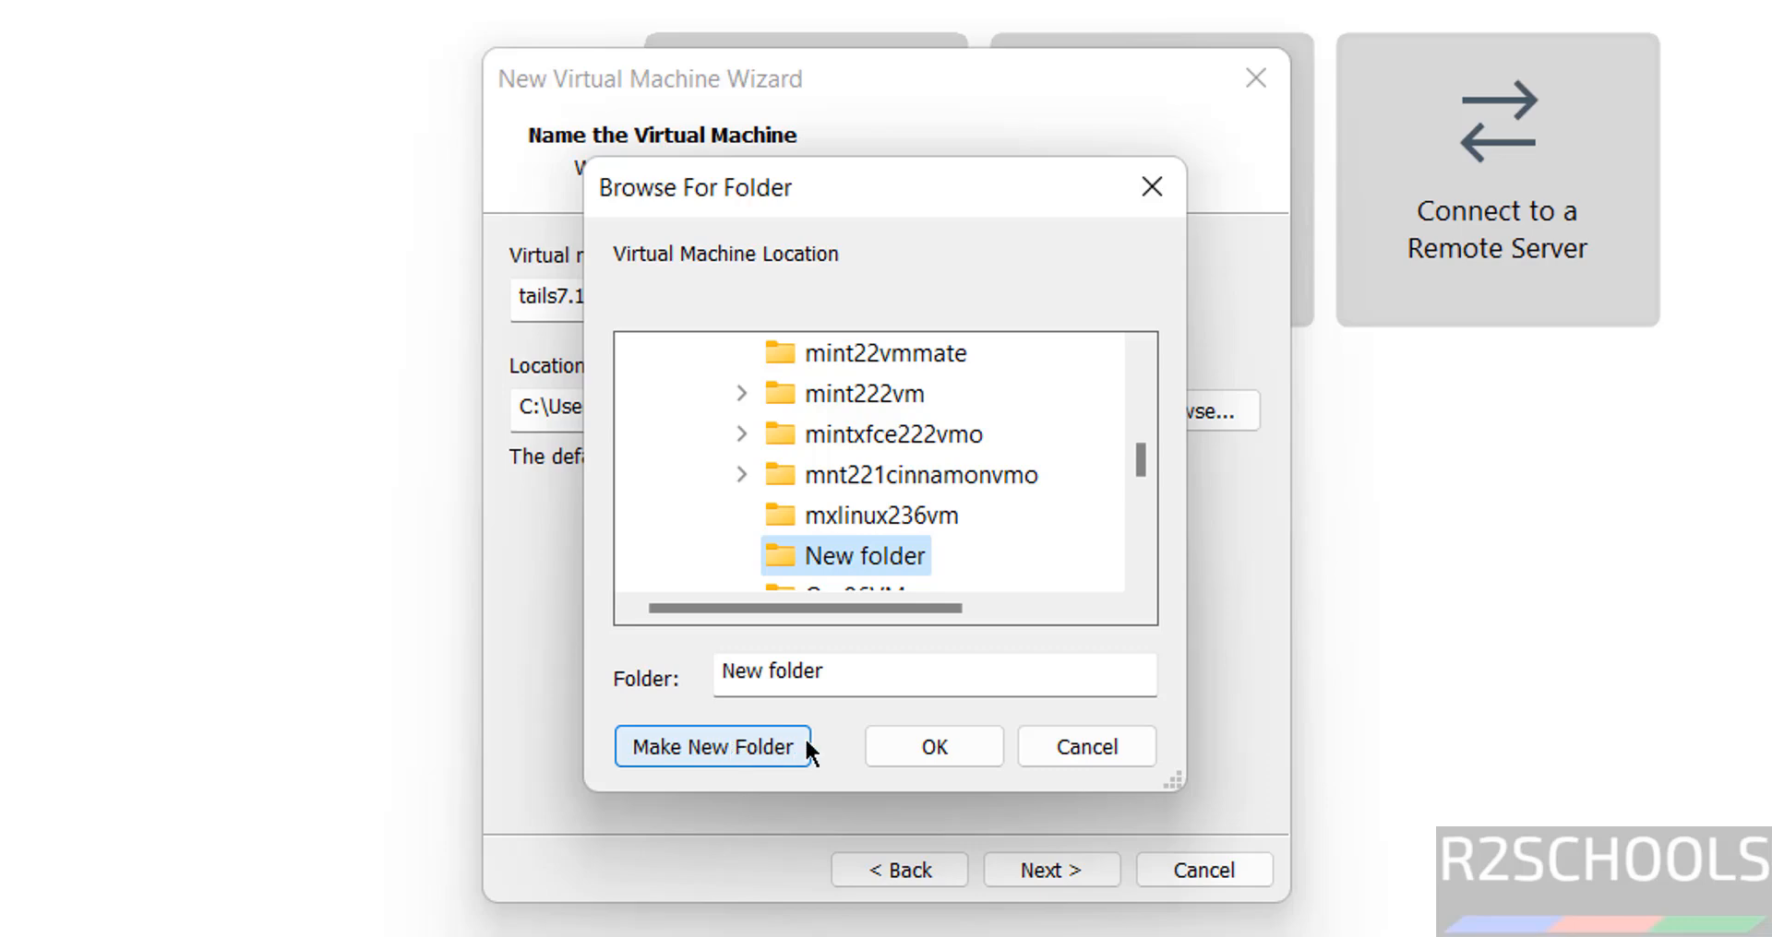
{"action": "left_click", "coordinate": [926, 746]}
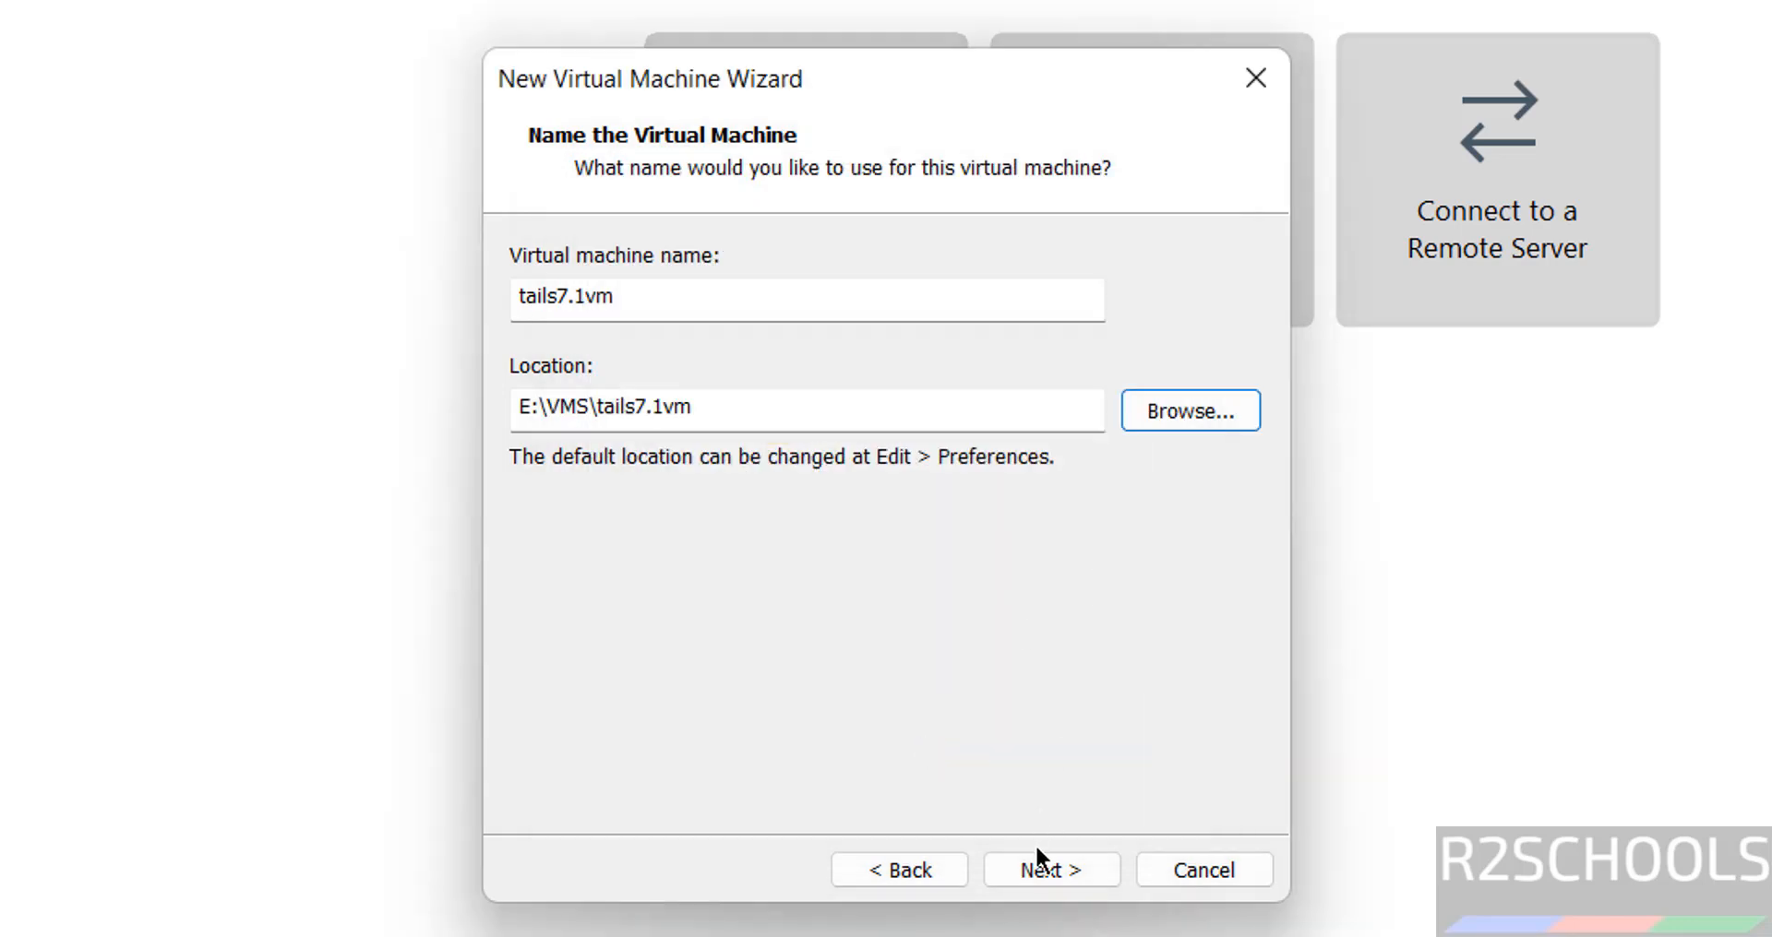
{"action": "left_click", "coordinate": [1038, 868]}
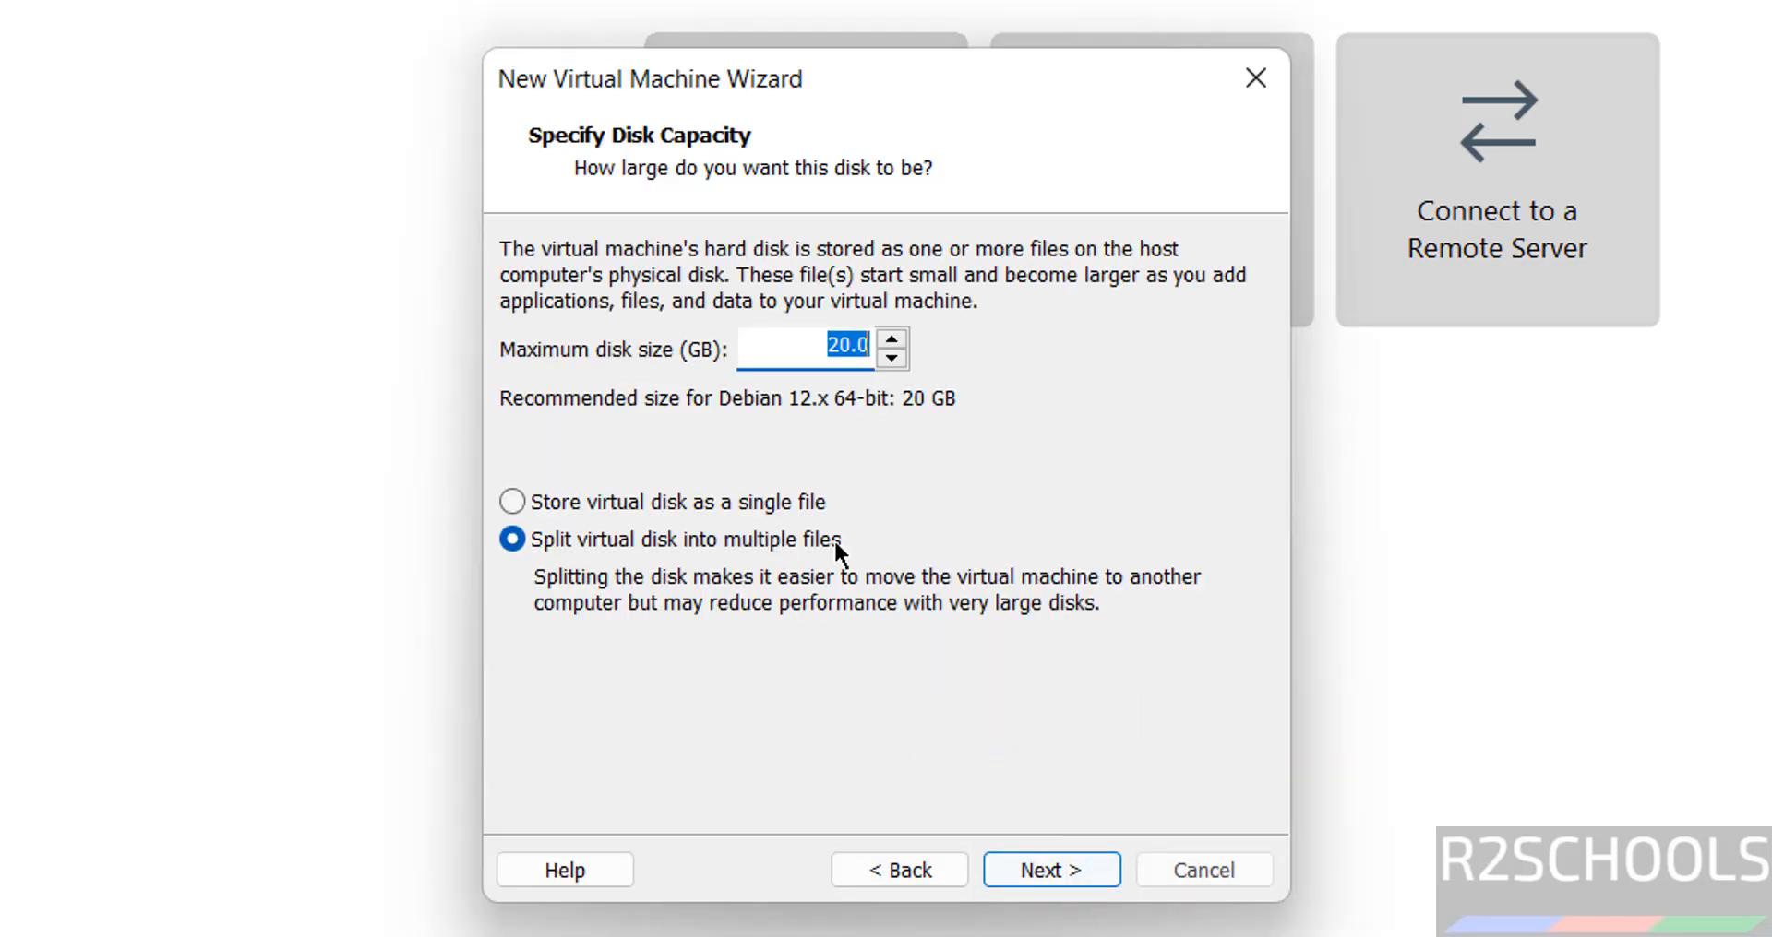
- Store the virtual disk as a single file with a maximum size of 50 GB
{"action": "left_click", "coordinate": [639, 510]}
{"action": "double_click", "coordinate": [825, 345]}
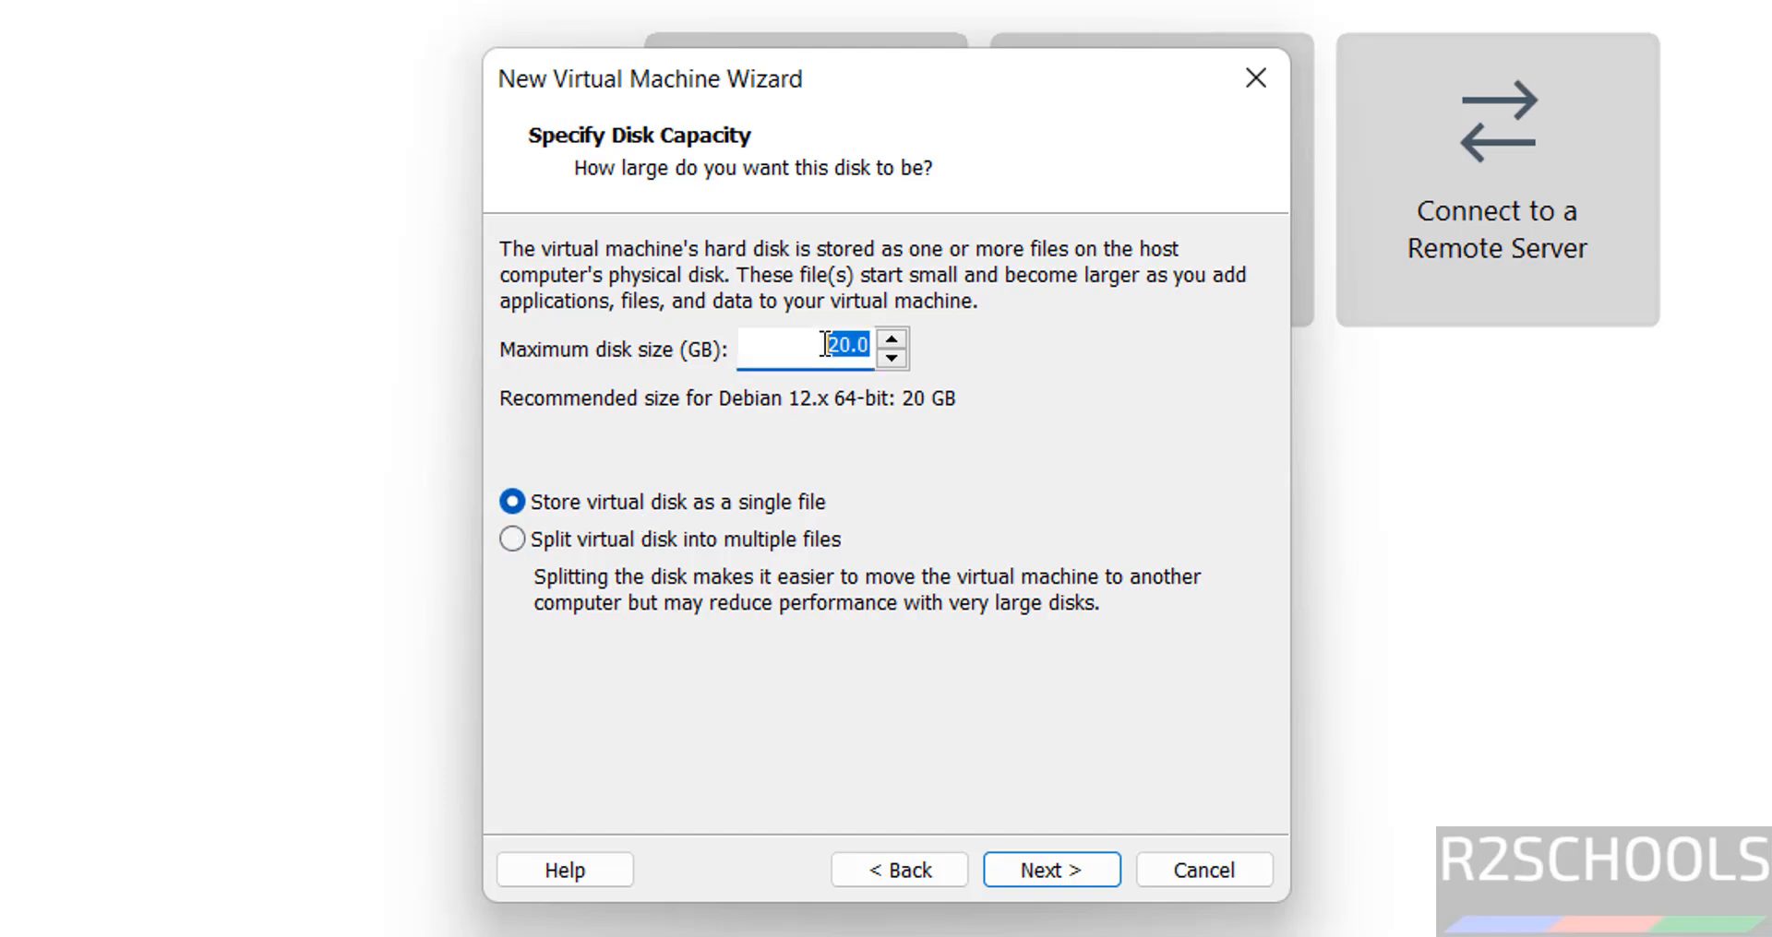
{"action": "type", "text": "50"}
{"action": "left_click", "coordinate": [1034, 862]}
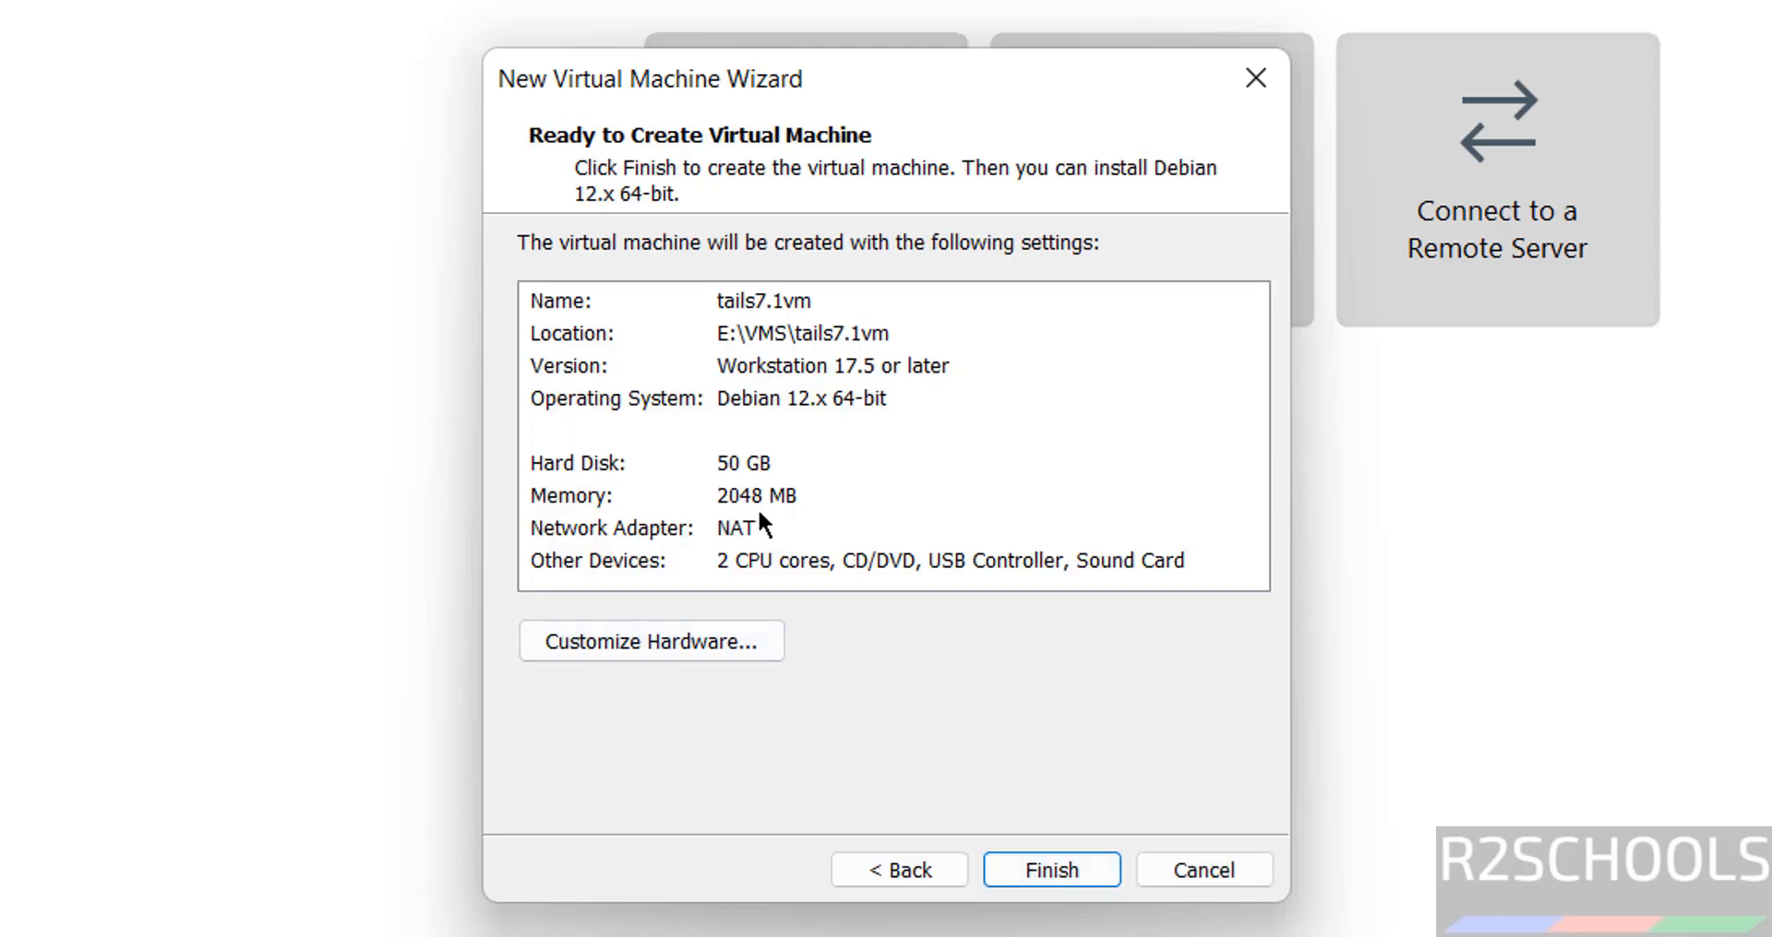
- Customize the virtual machine's hardware by setting its memory to 4 GB (4096 MB), and create the machine
{"action": "left_click", "coordinate": [673, 638]}
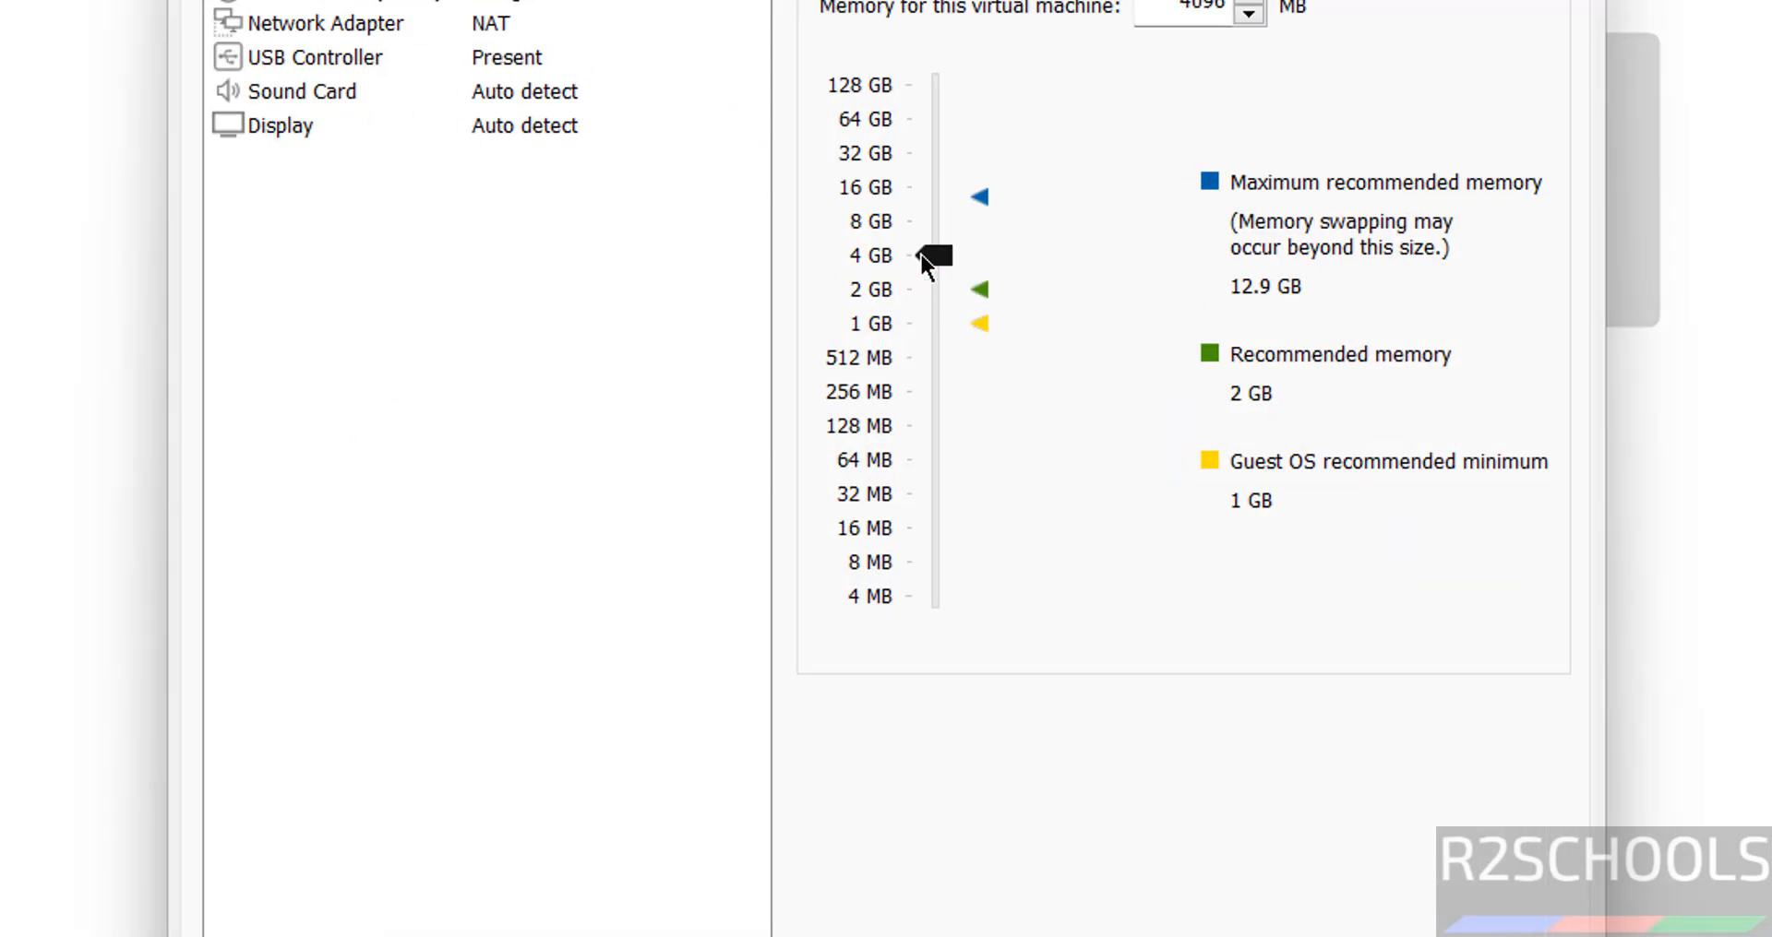
{"action": "left_click", "coordinate": [1352, 936]}
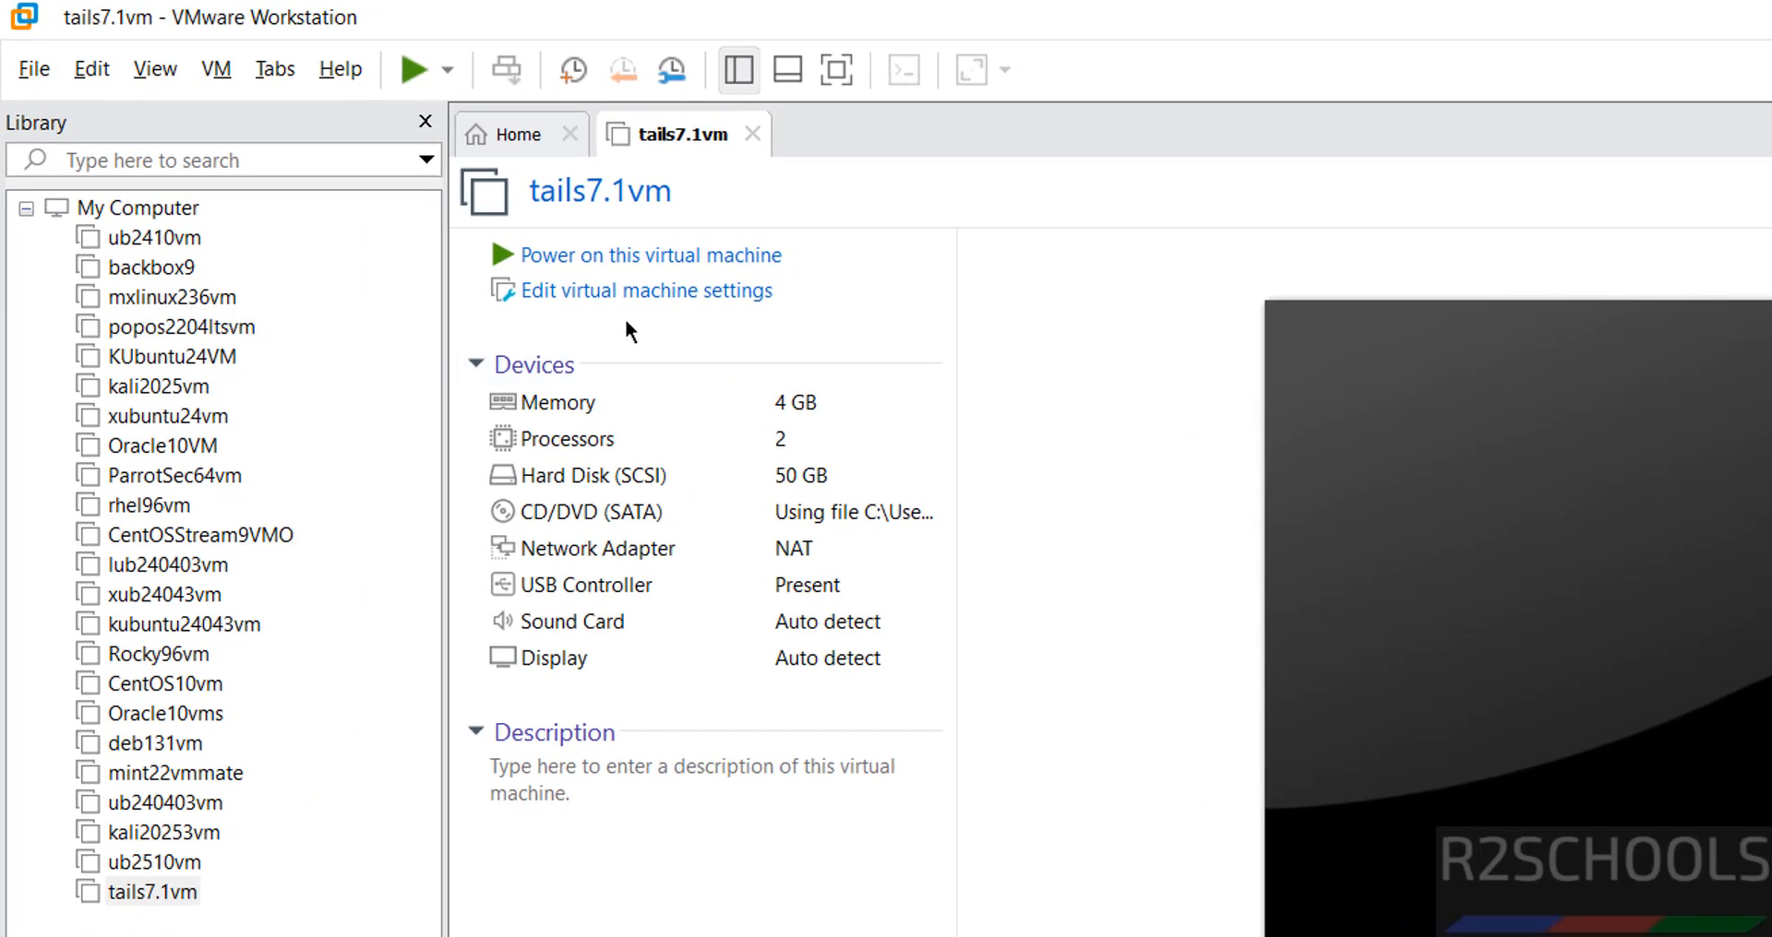
{"action": "right_click", "coordinate": [157, 900]}
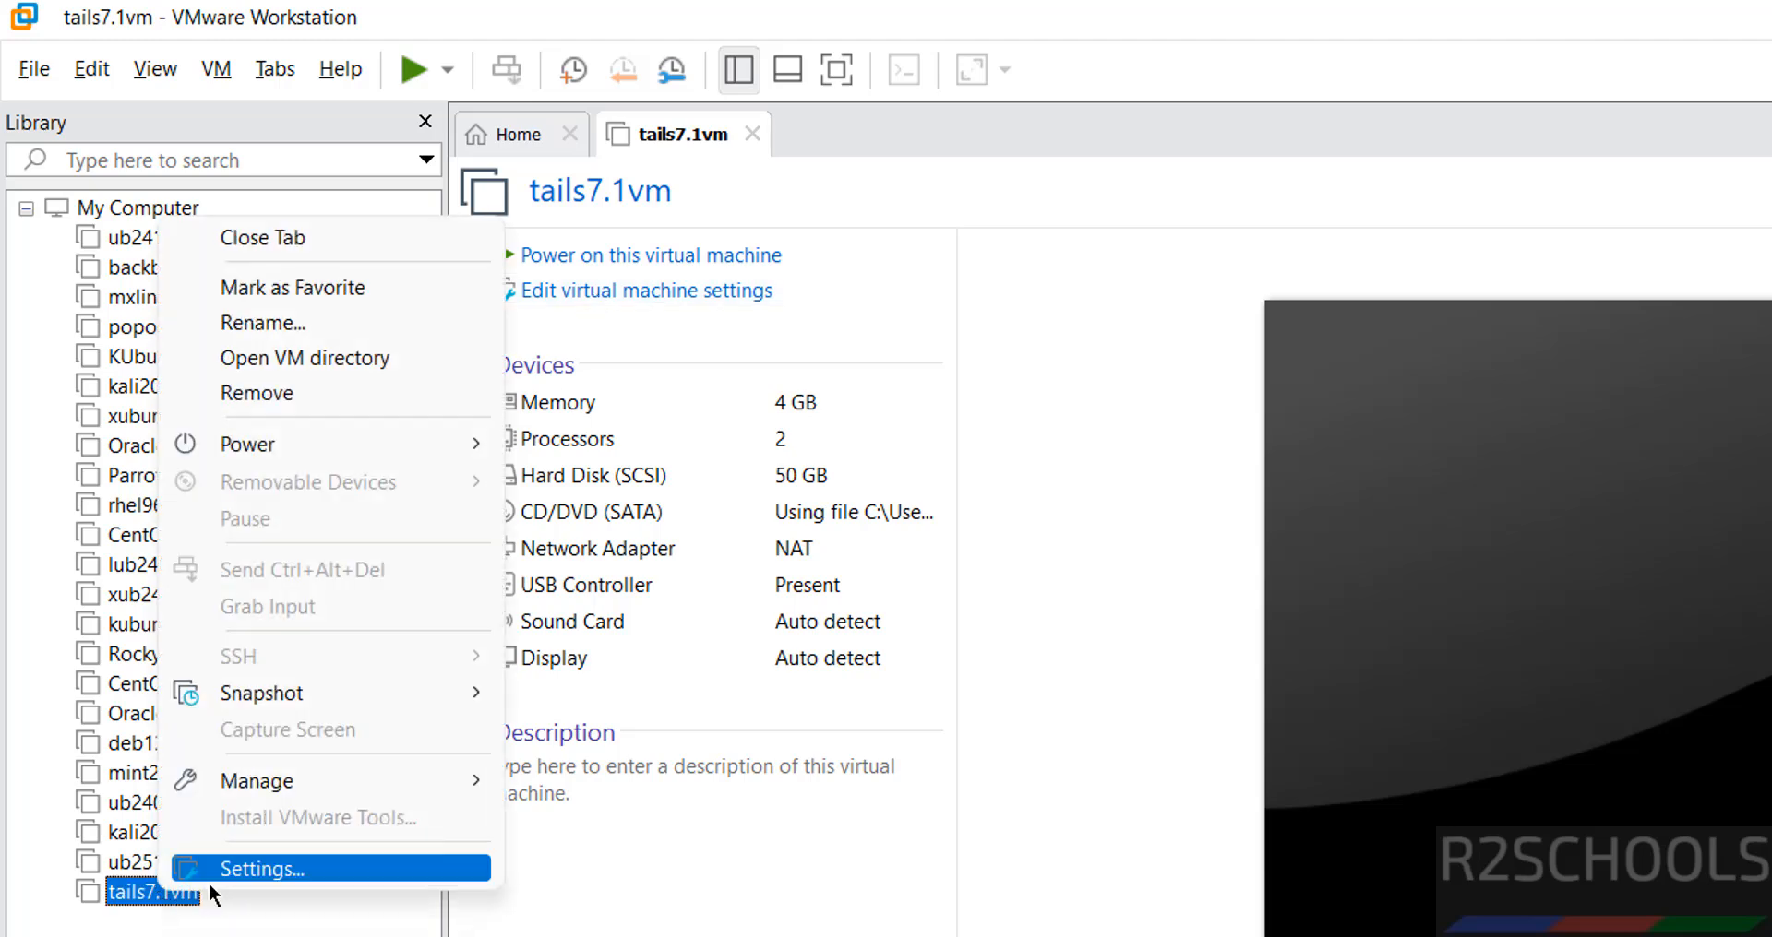
{"action": "left_click", "coordinate": [216, 68]}
{"action": "left_click", "coordinate": [216, 68]}
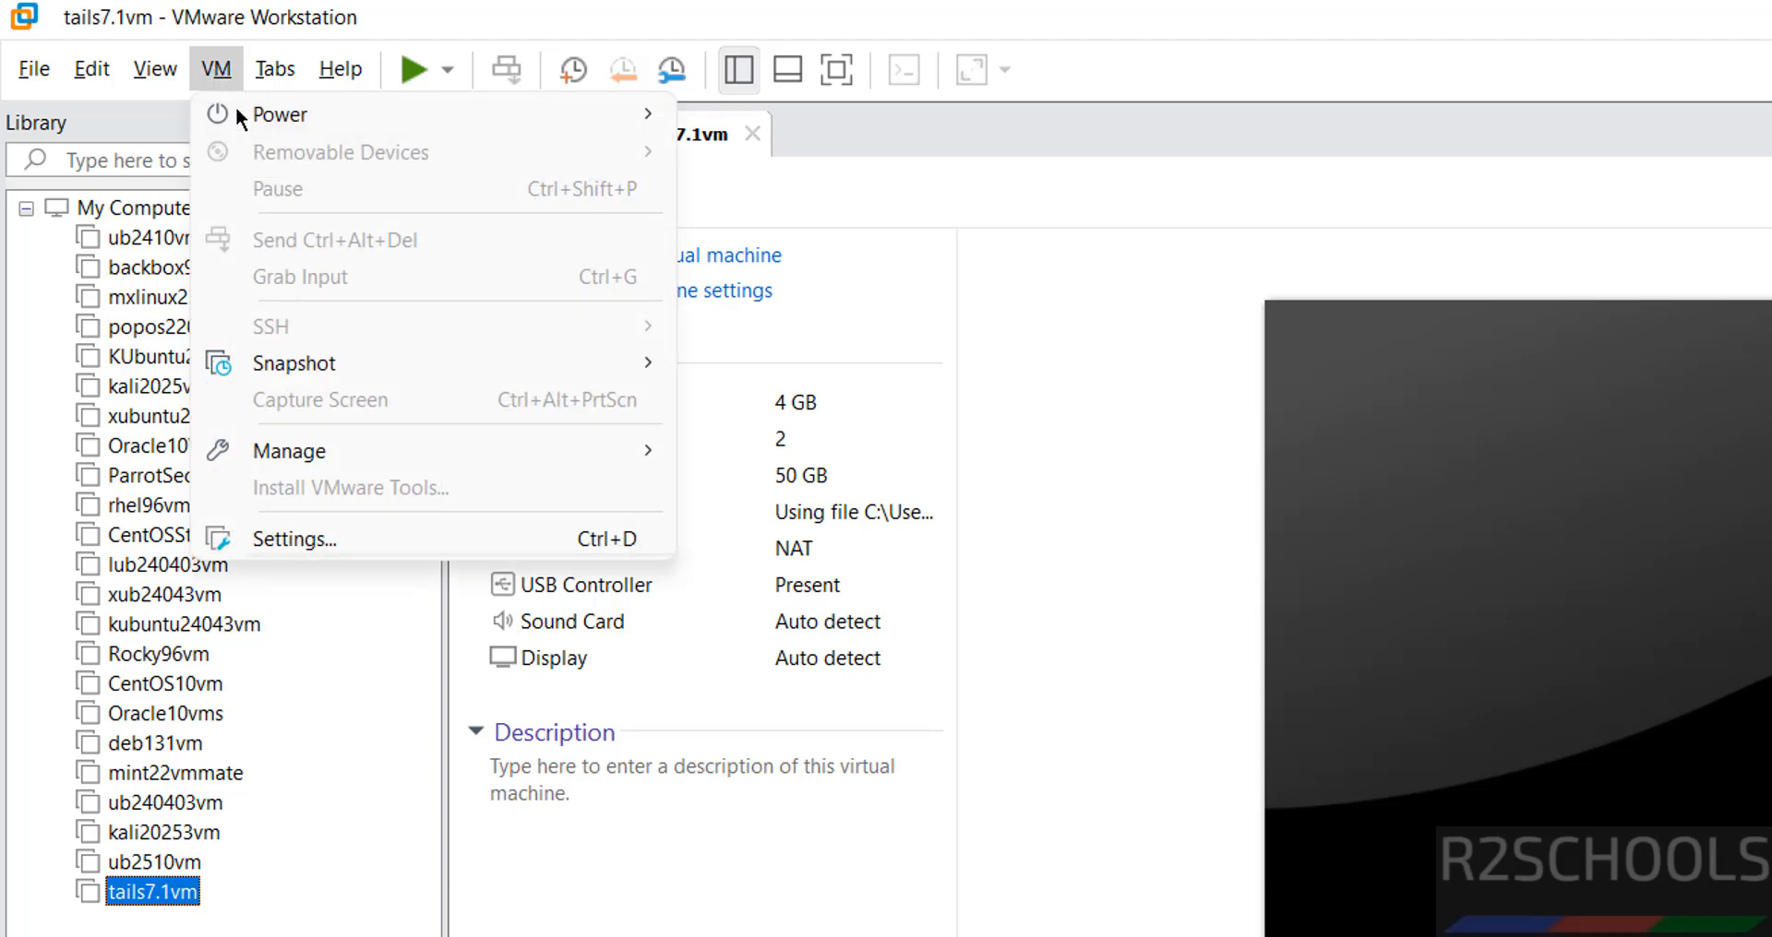
{"action": "left_click", "coordinate": [1106, 343]}
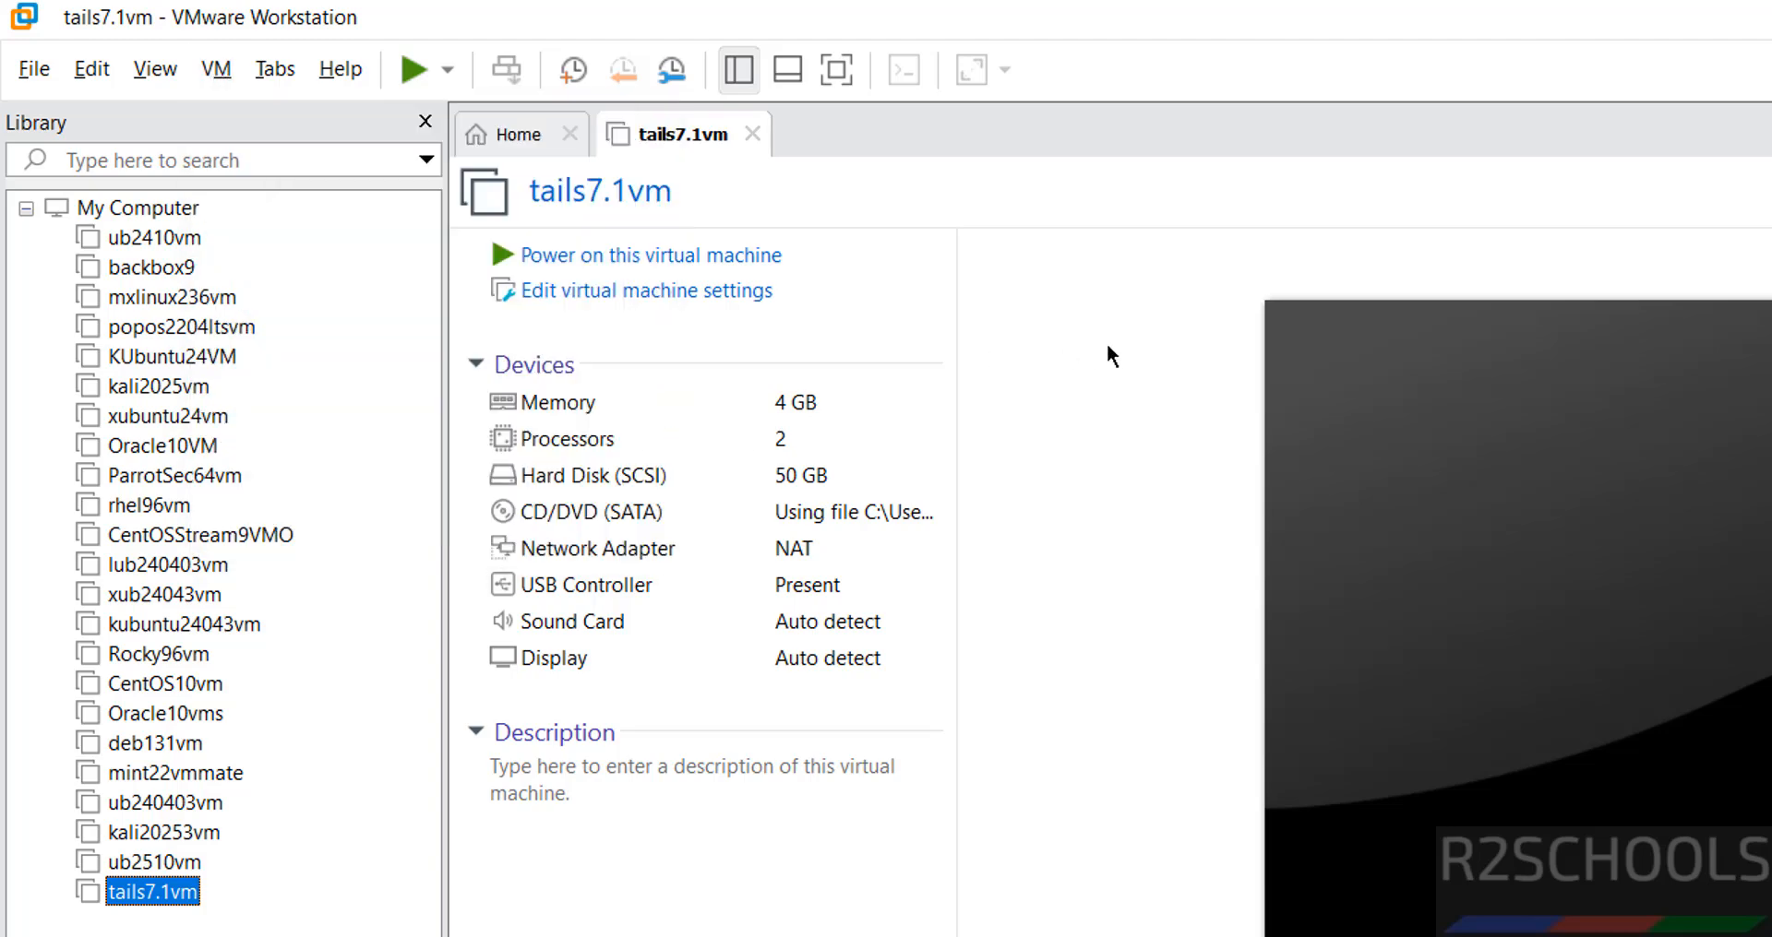
- Power on tails7.1vm and keep the Tails 7.1 entry selected for booting rather than Troubleshooting Mode
{"action": "left_click", "coordinate": [709, 263]}
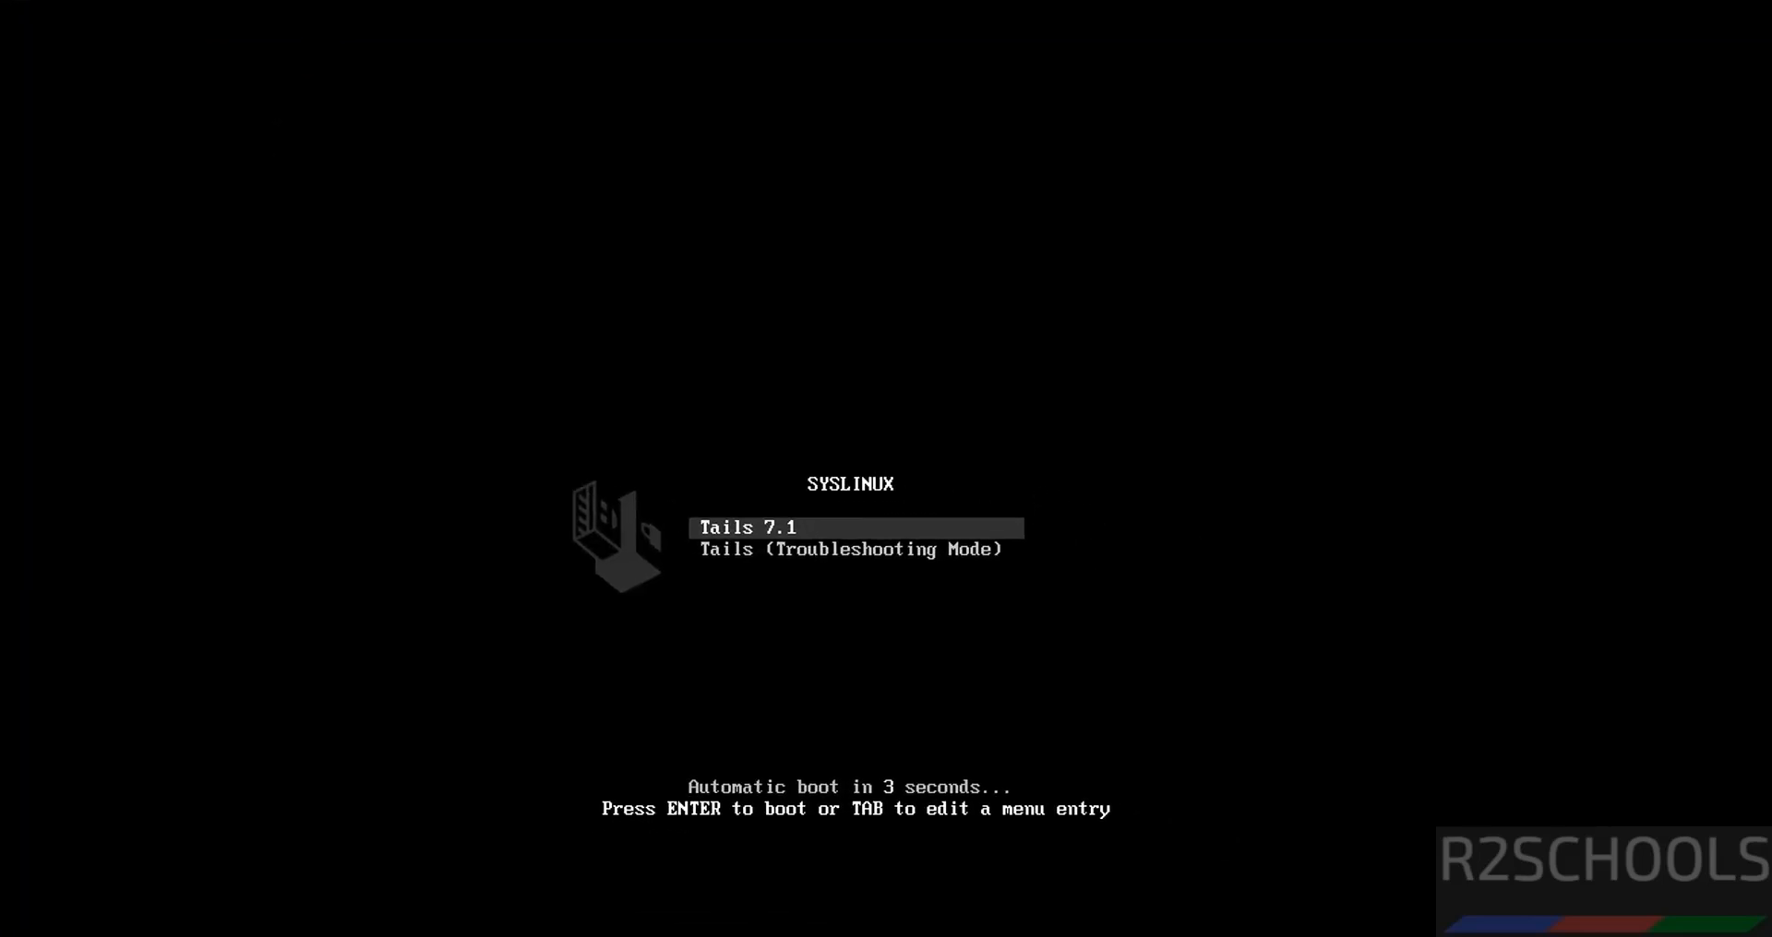
{"action": "key", "text": "Down"}
{"action": "key", "text": "Up"}
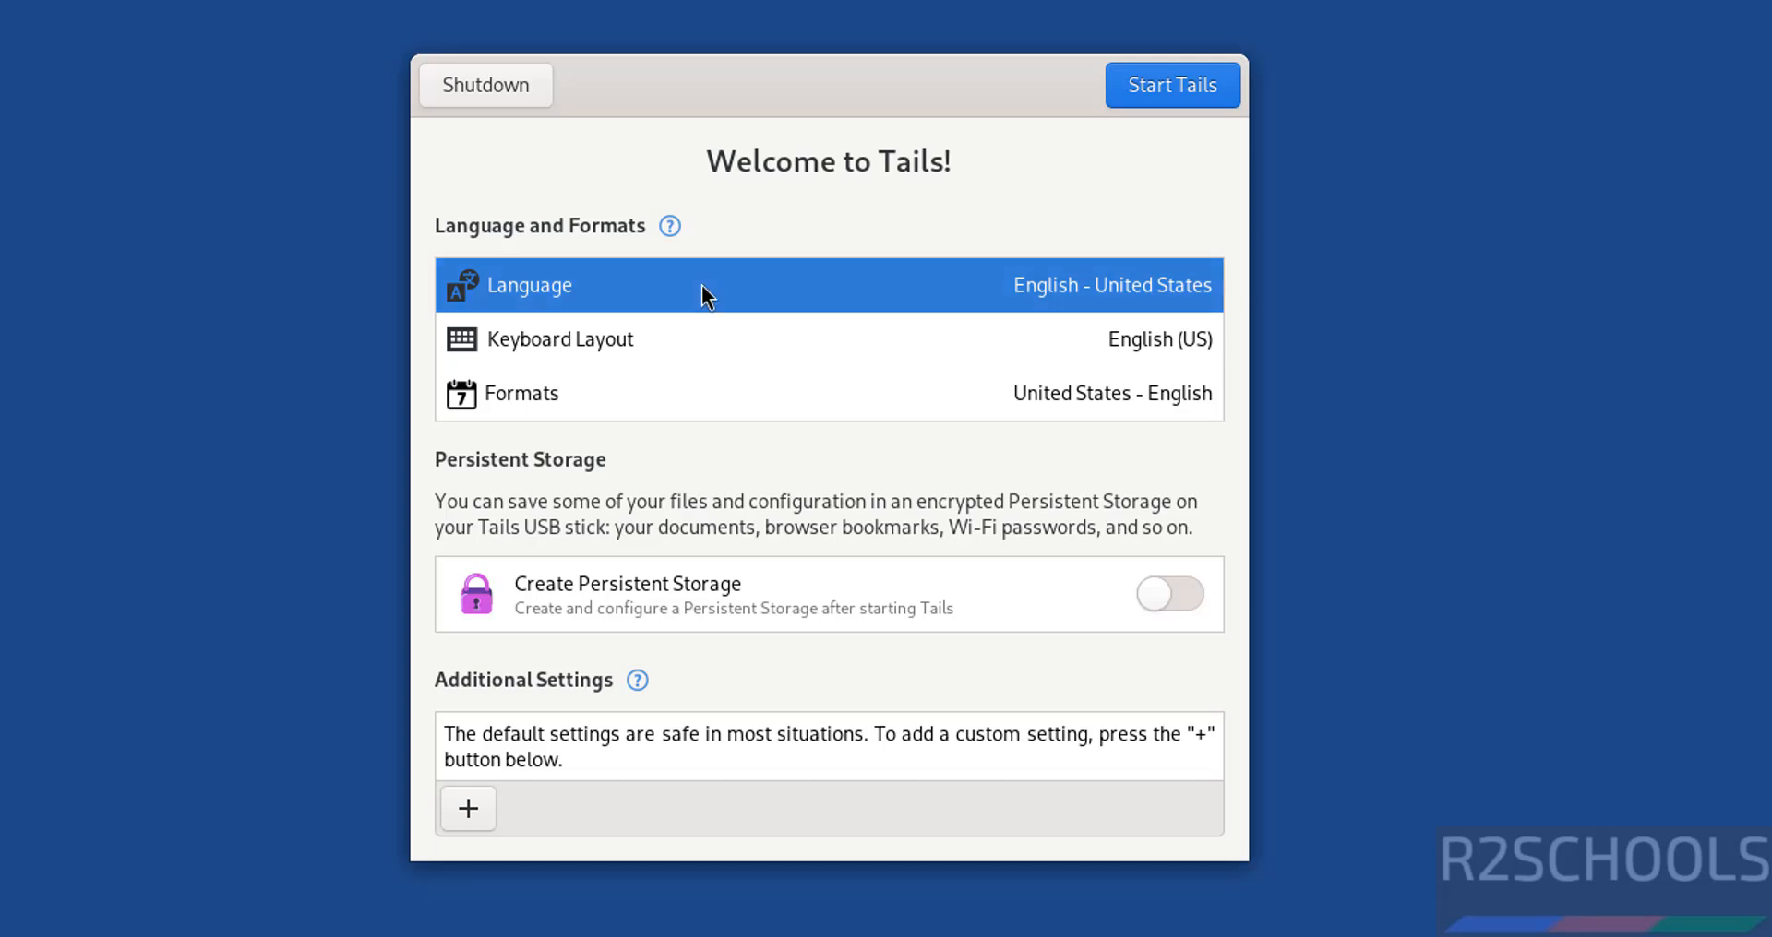
{"action": "left_click", "coordinate": [703, 293]}
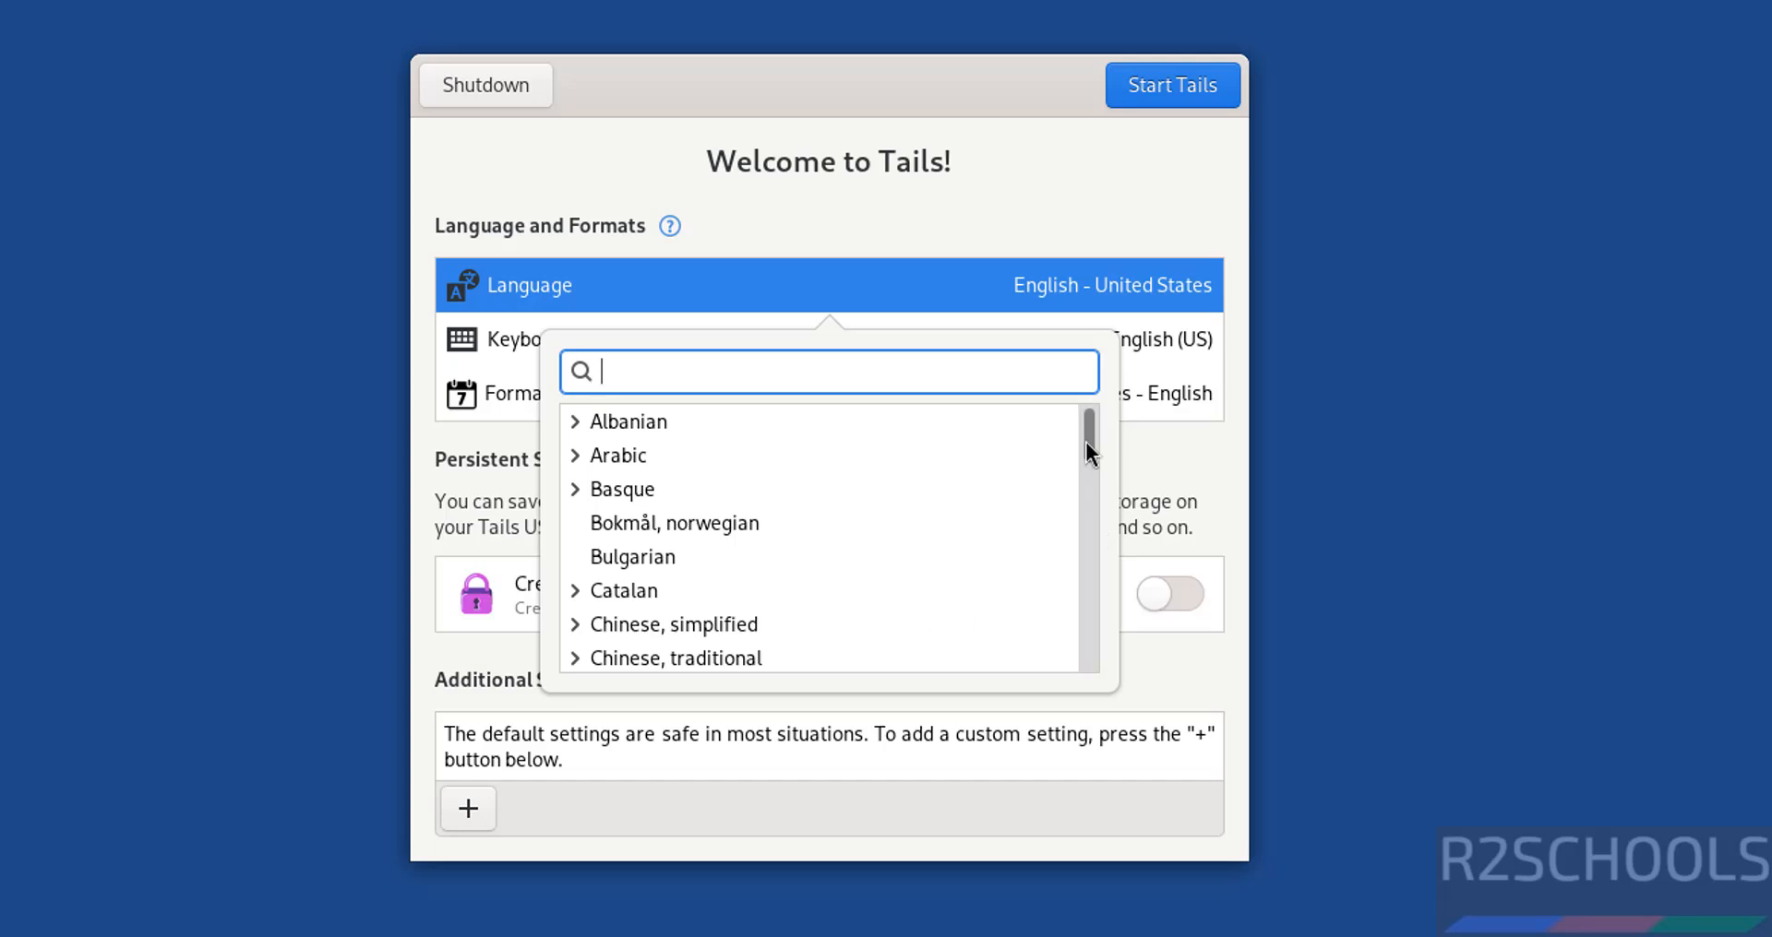
{"action": "key", "text": "Escape"}
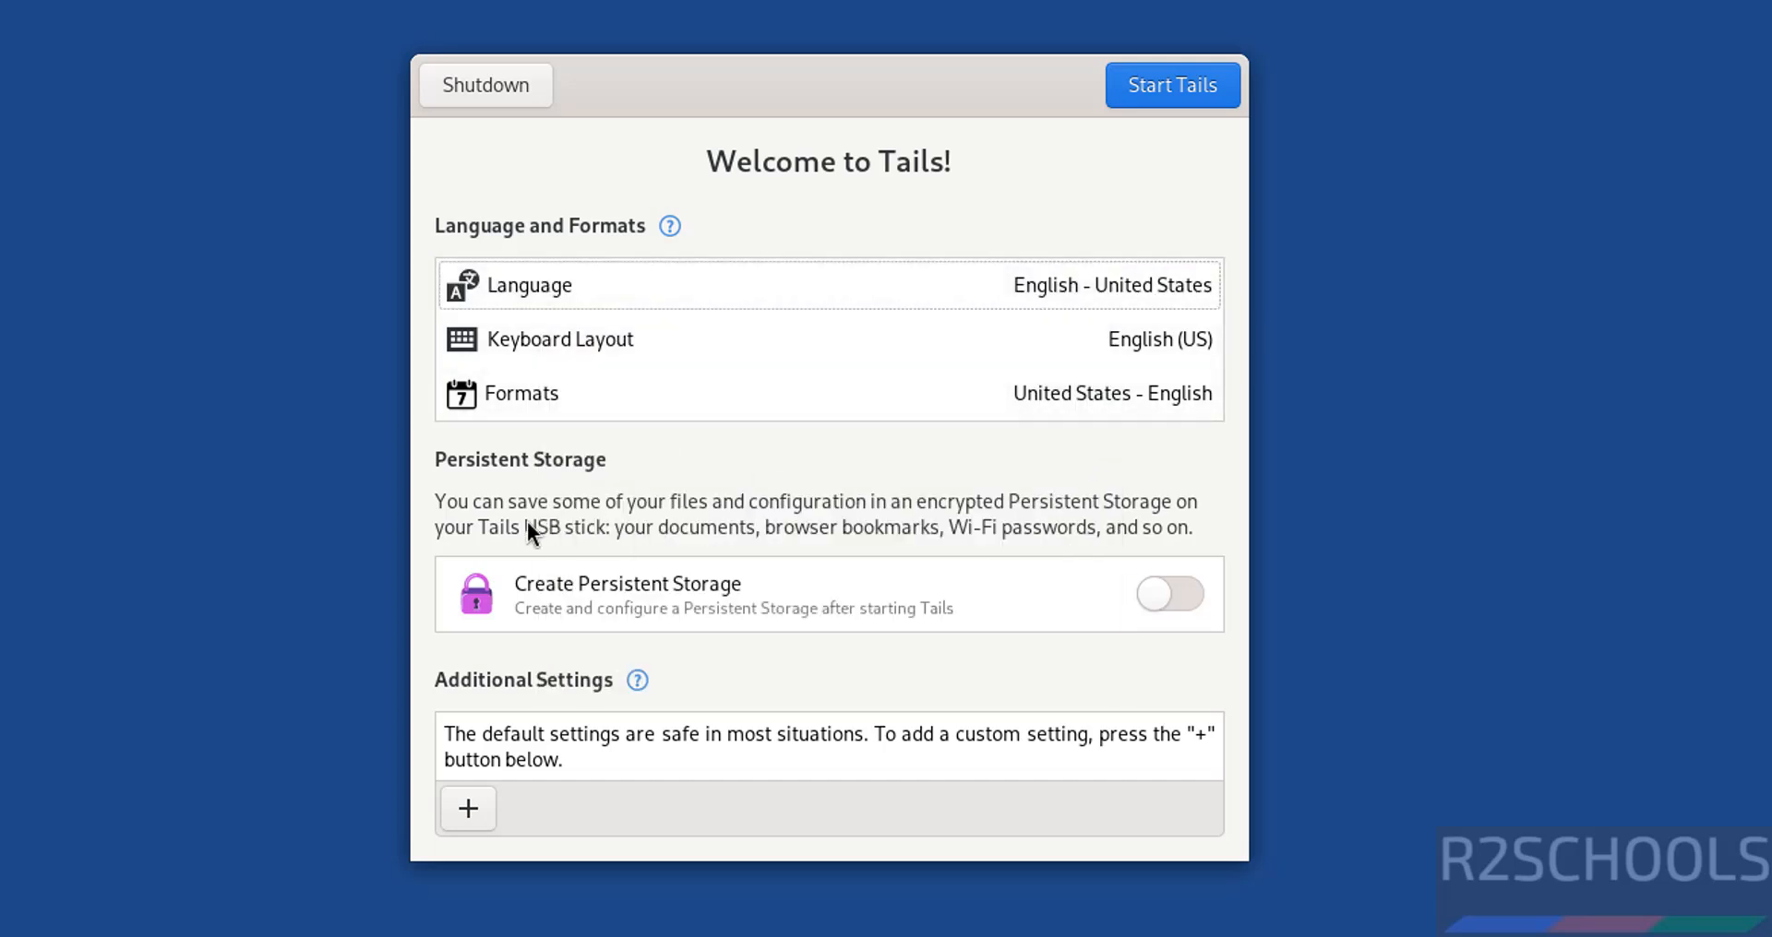
{"action": "left_click", "coordinate": [1176, 595]}
- Add an administration password to the additional settings, entering it in both the password and confirmation fields
{"action": "left_click", "coordinate": [469, 809]}
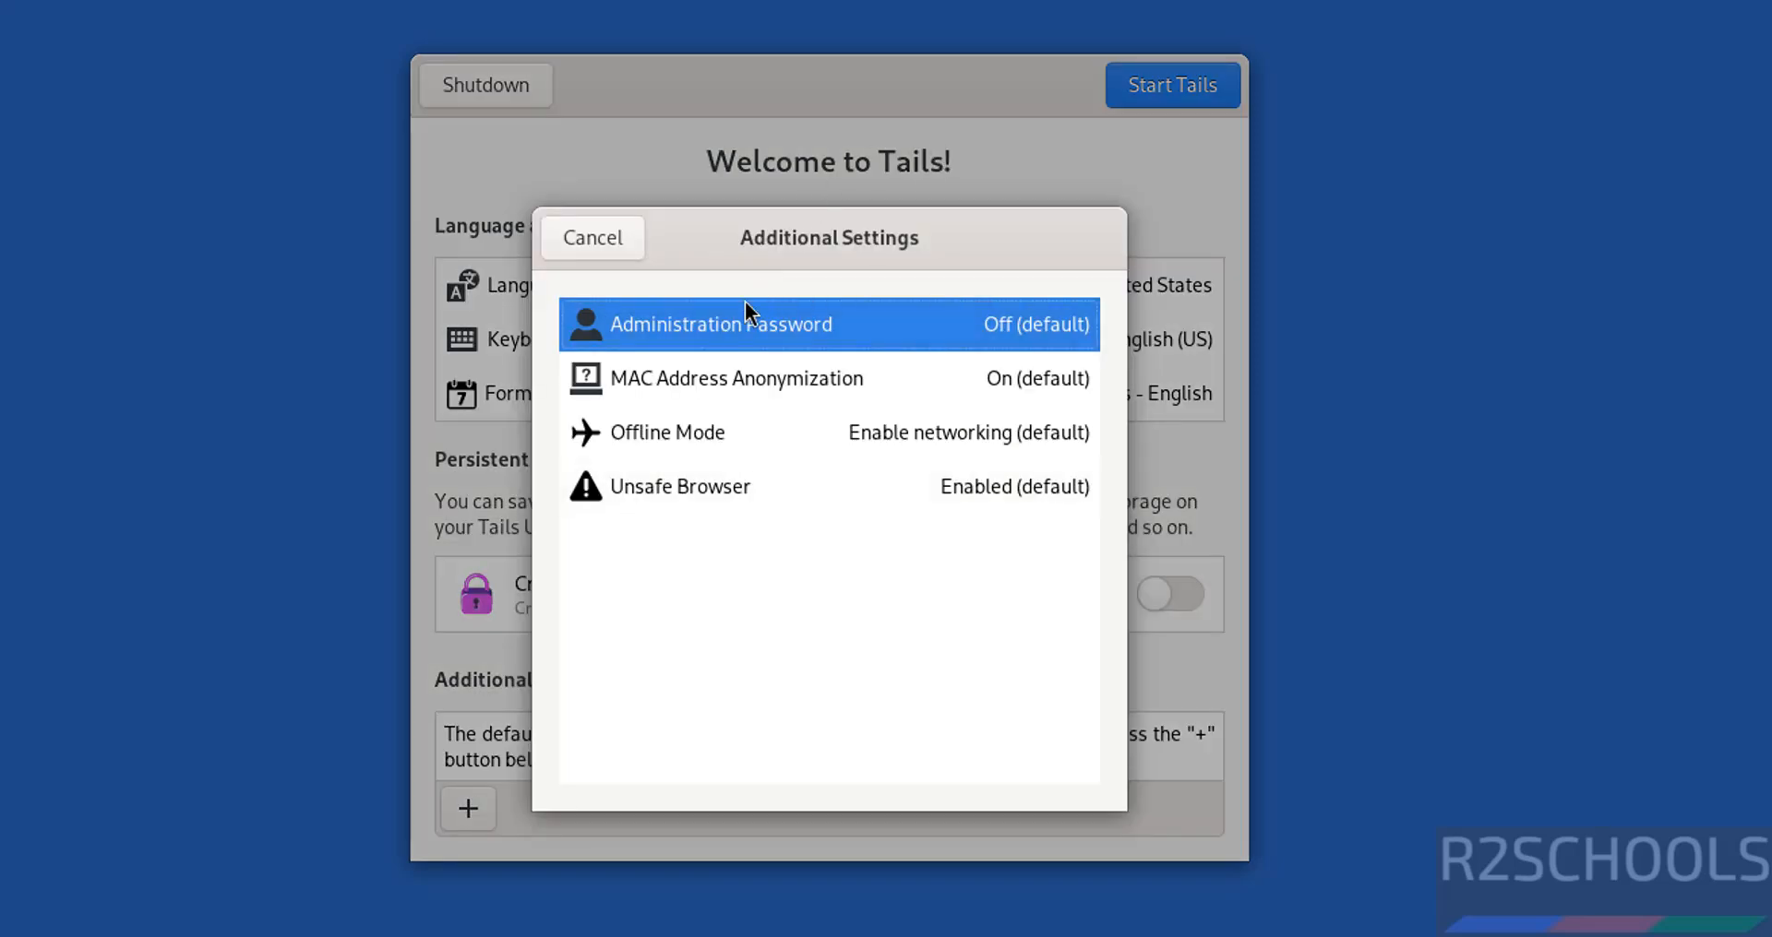
{"action": "left_click", "coordinate": [830, 330]}
{"action": "type", "text": "******"}
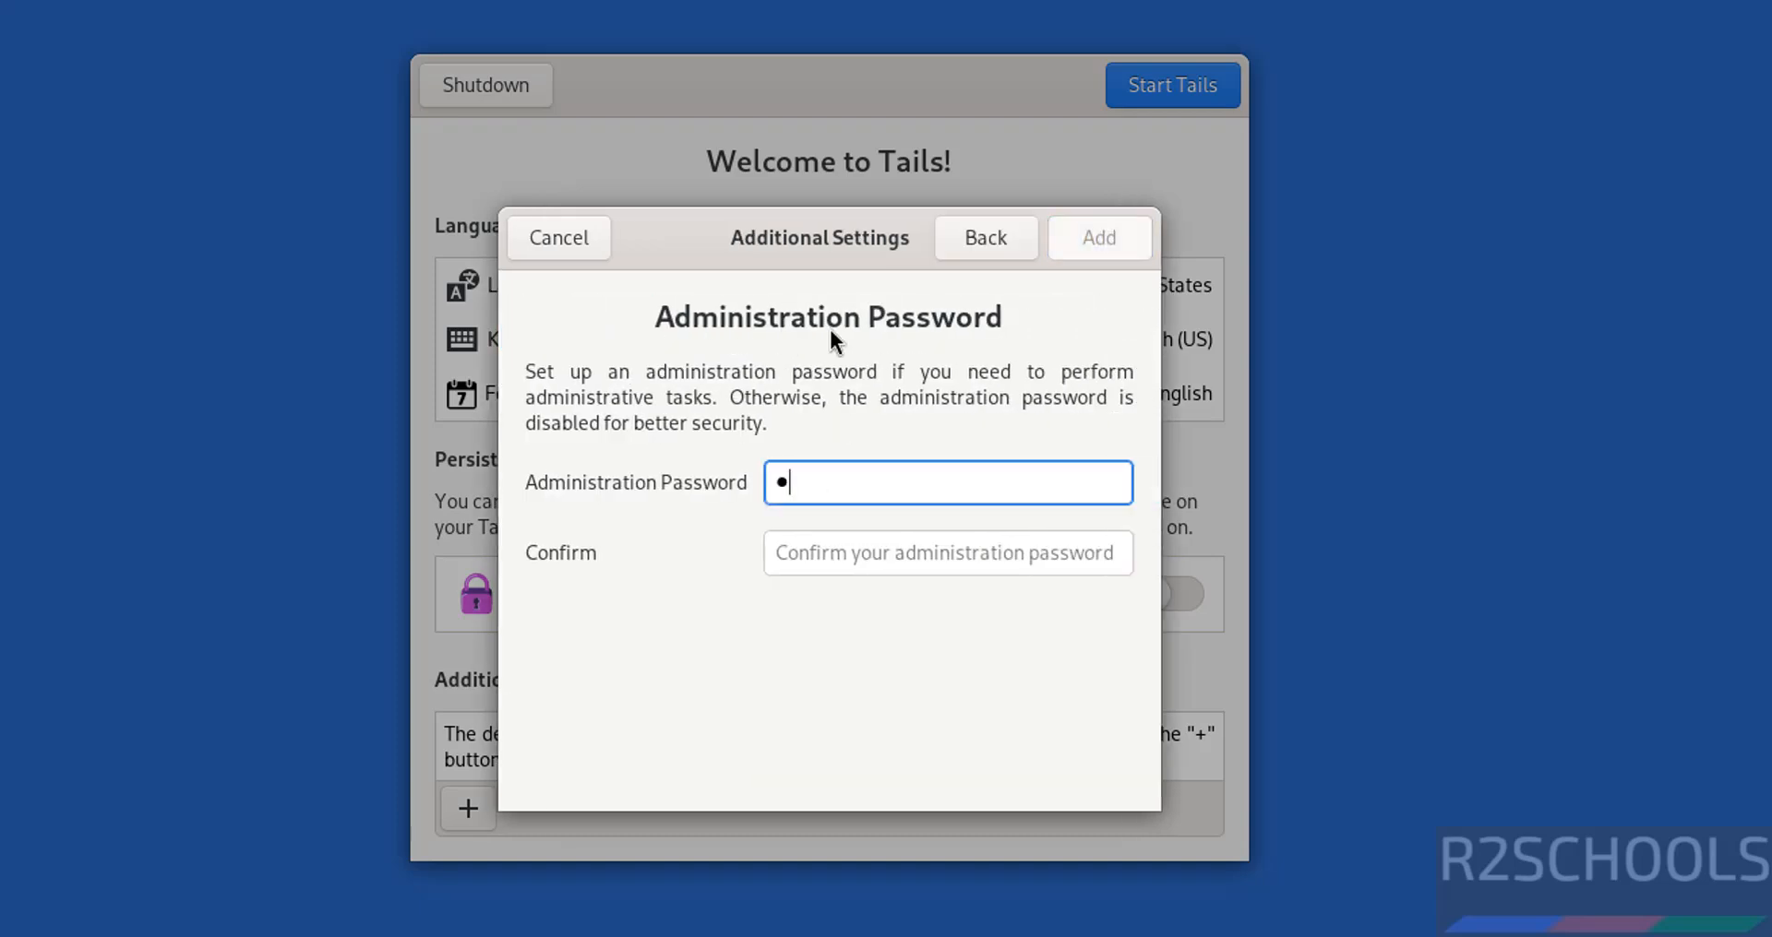
{"action": "type", "text": "***"}
{"action": "key", "text": "Tab"}
{"action": "type", "text": "******"}
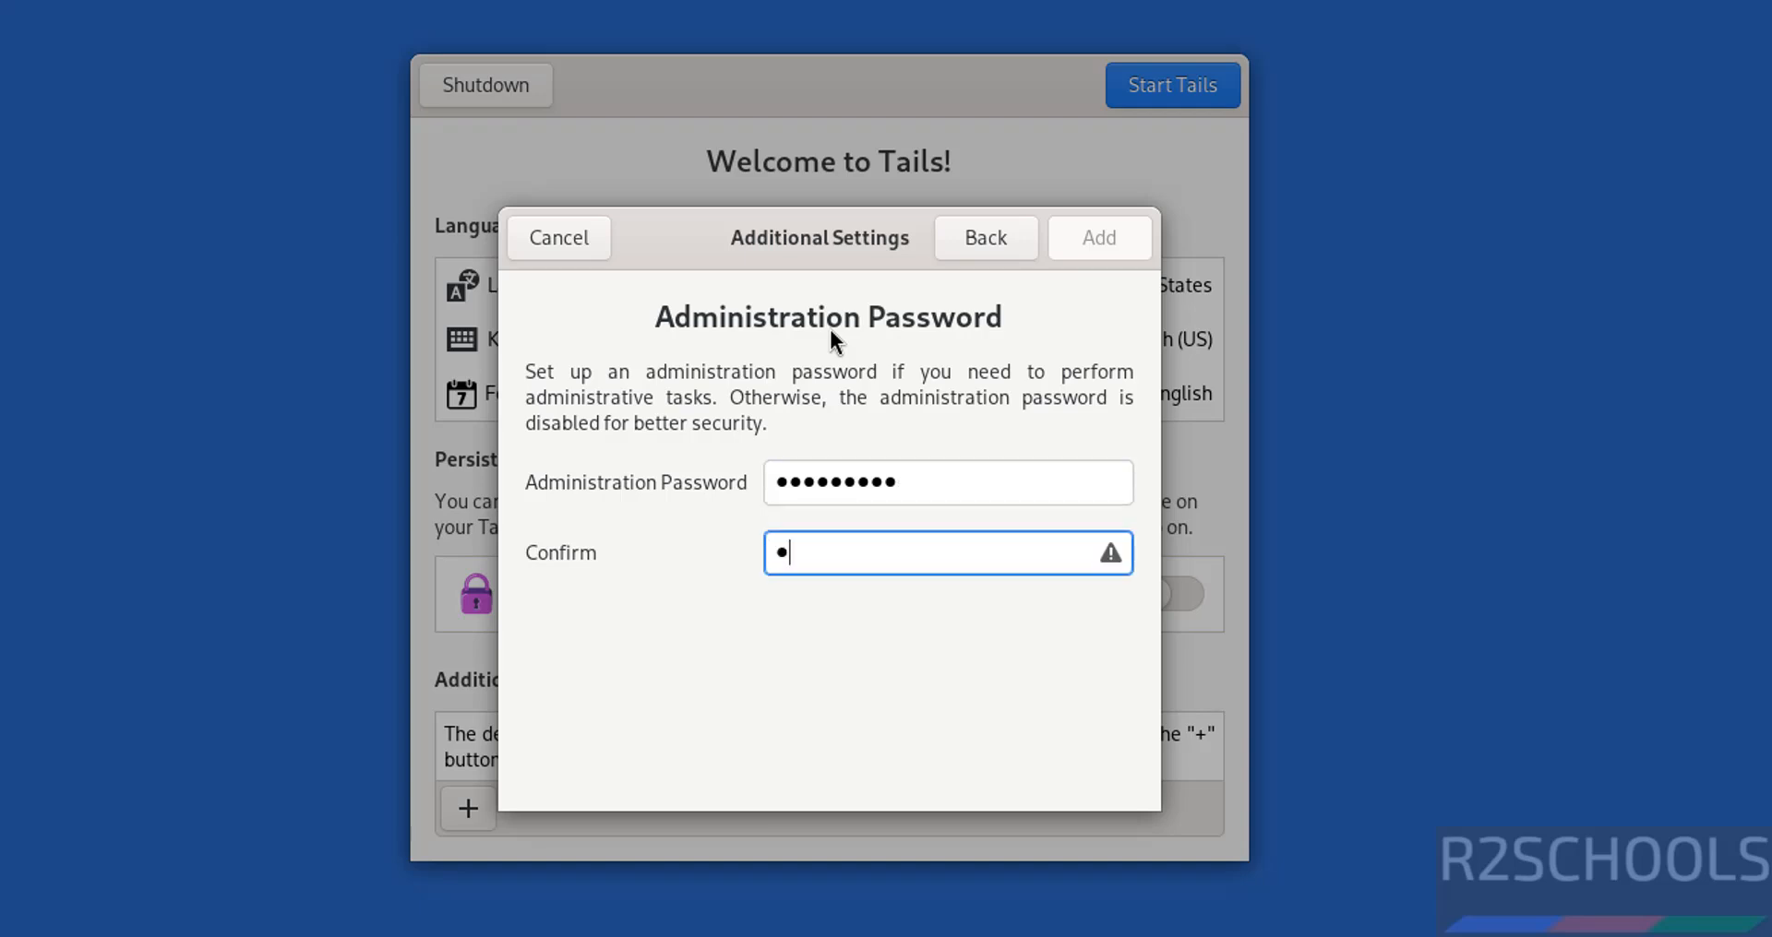
{"action": "type", "text": "***"}
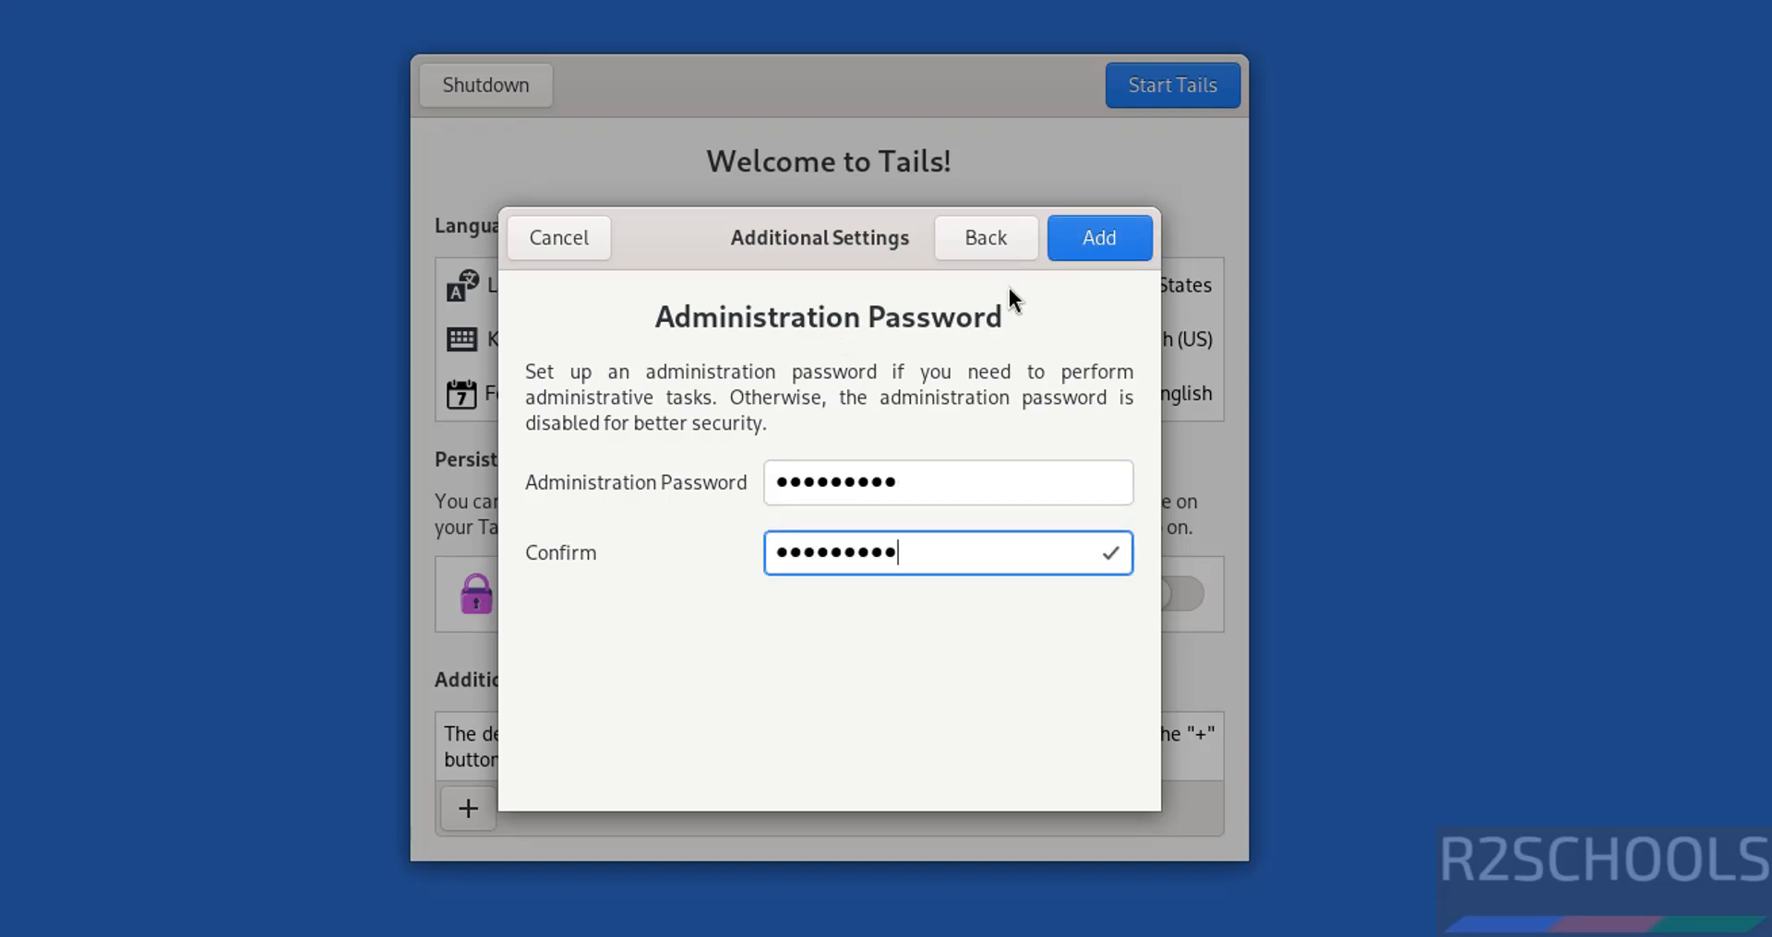
{"action": "left_click", "coordinate": [1098, 241]}
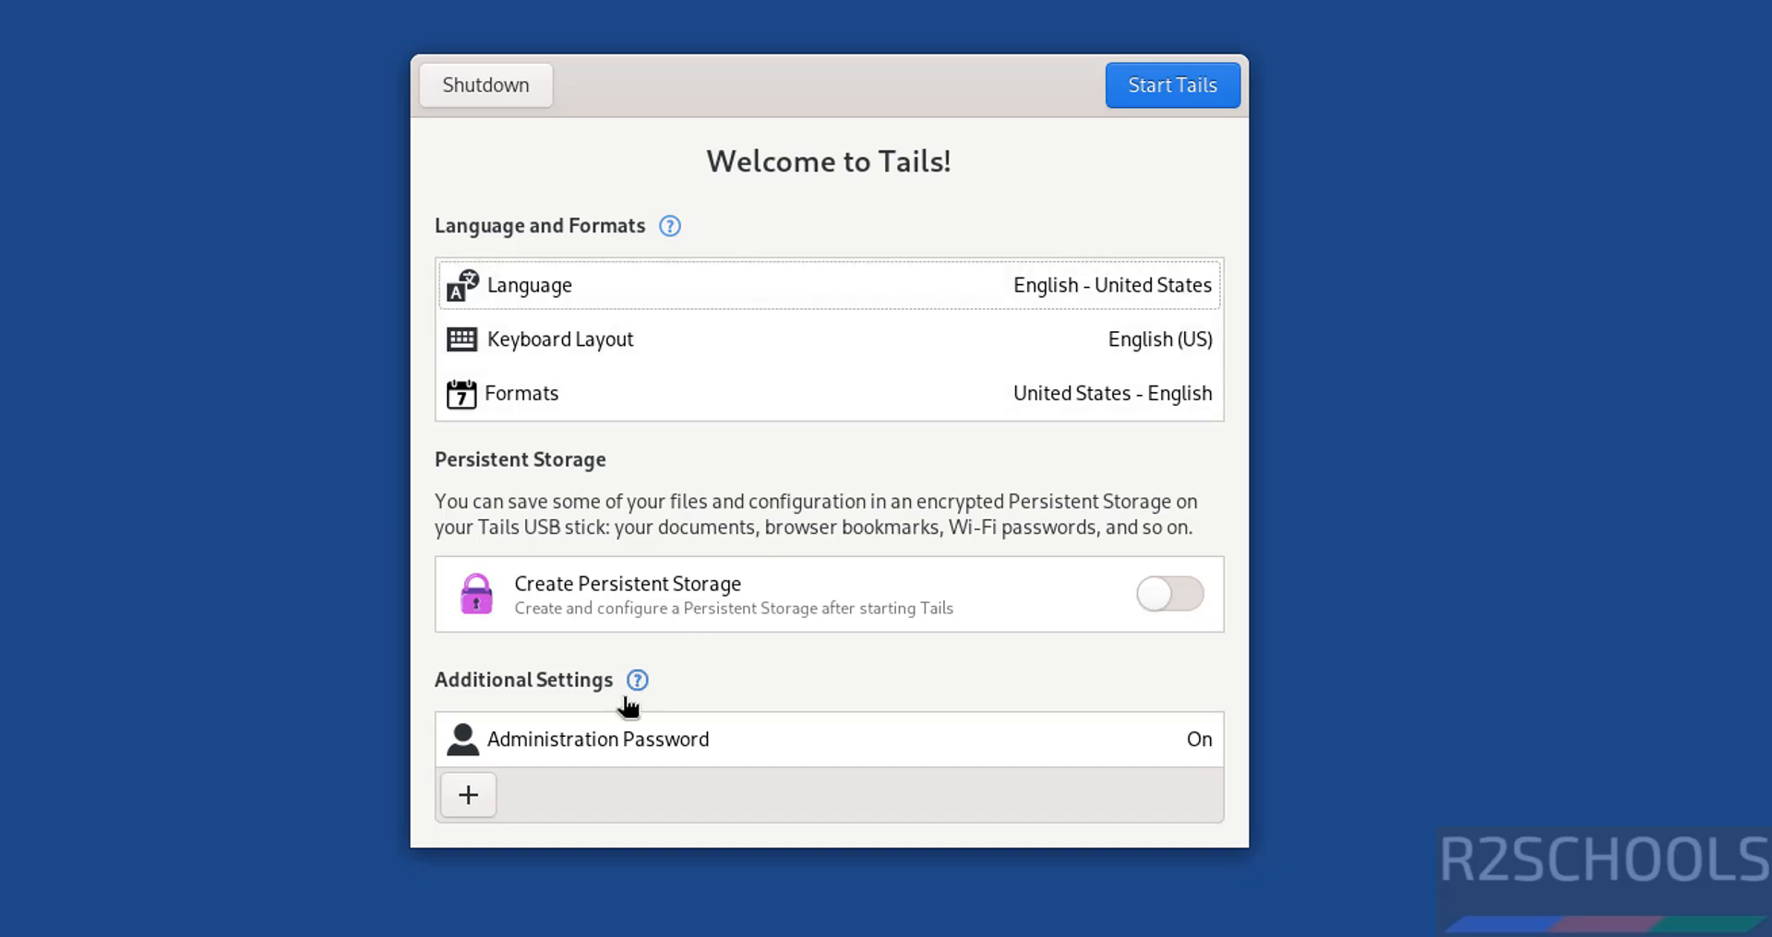
- Start Tails without further additional settings and connect to Tor automatically without a bridge
{"action": "left_click", "coordinate": [469, 795]}
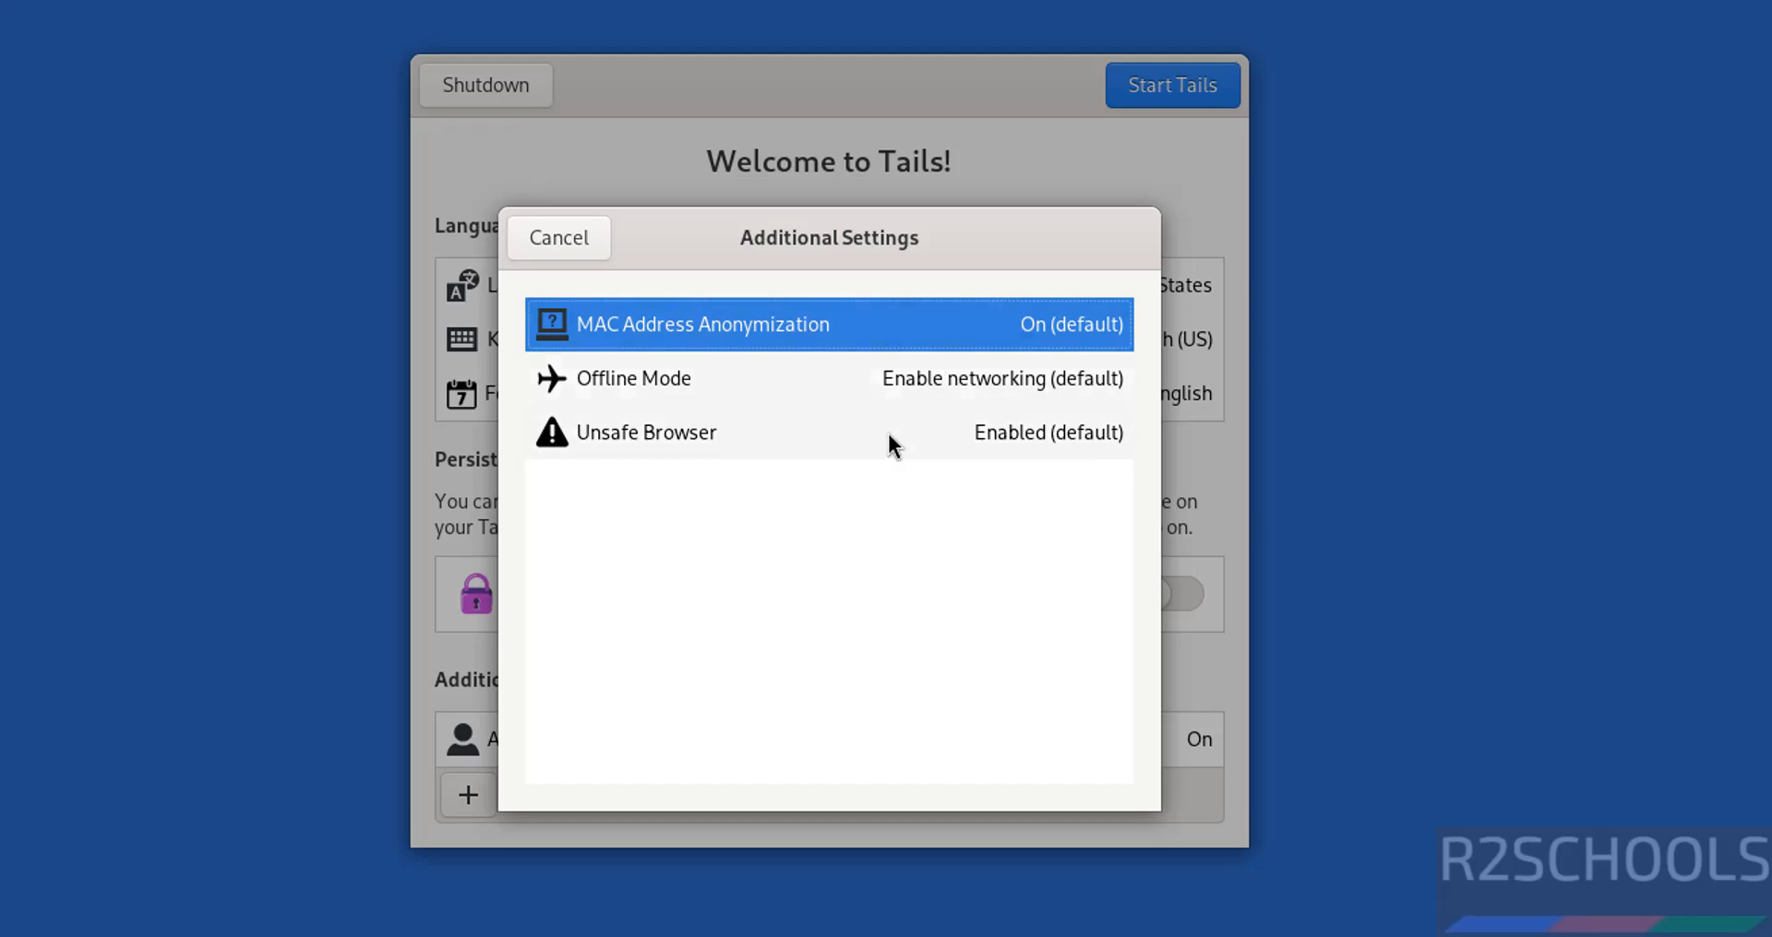
{"action": "left_click", "coordinate": [553, 237]}
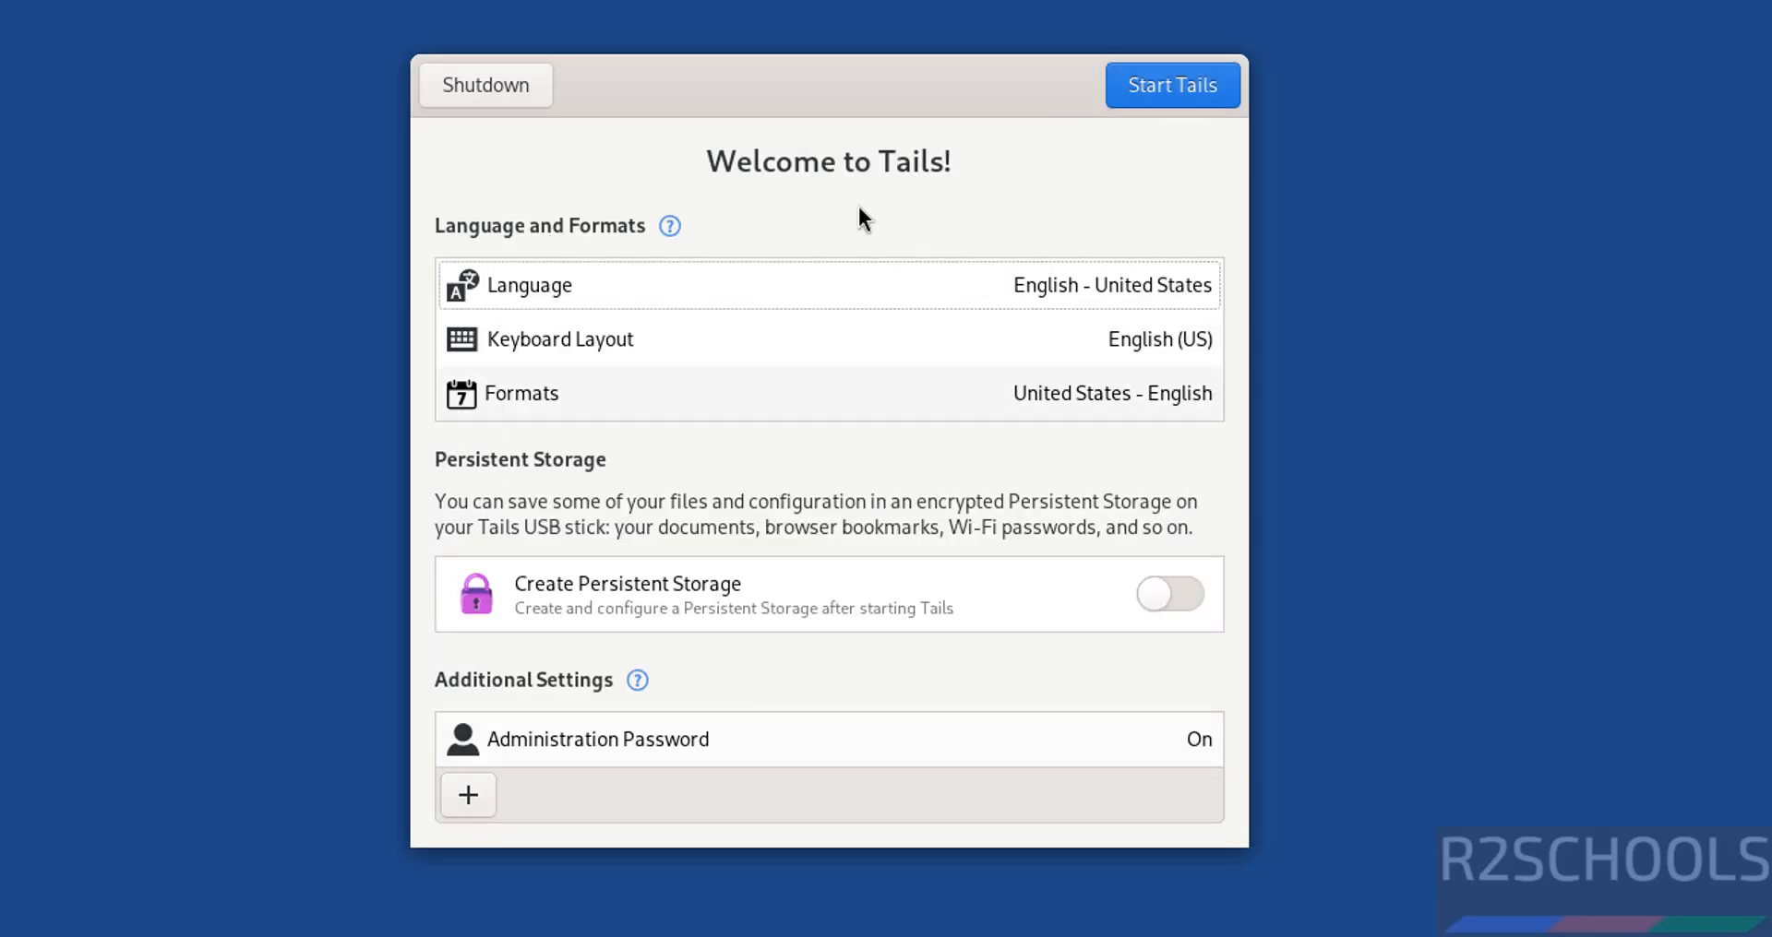
{"action": "left_click", "coordinate": [1161, 85]}
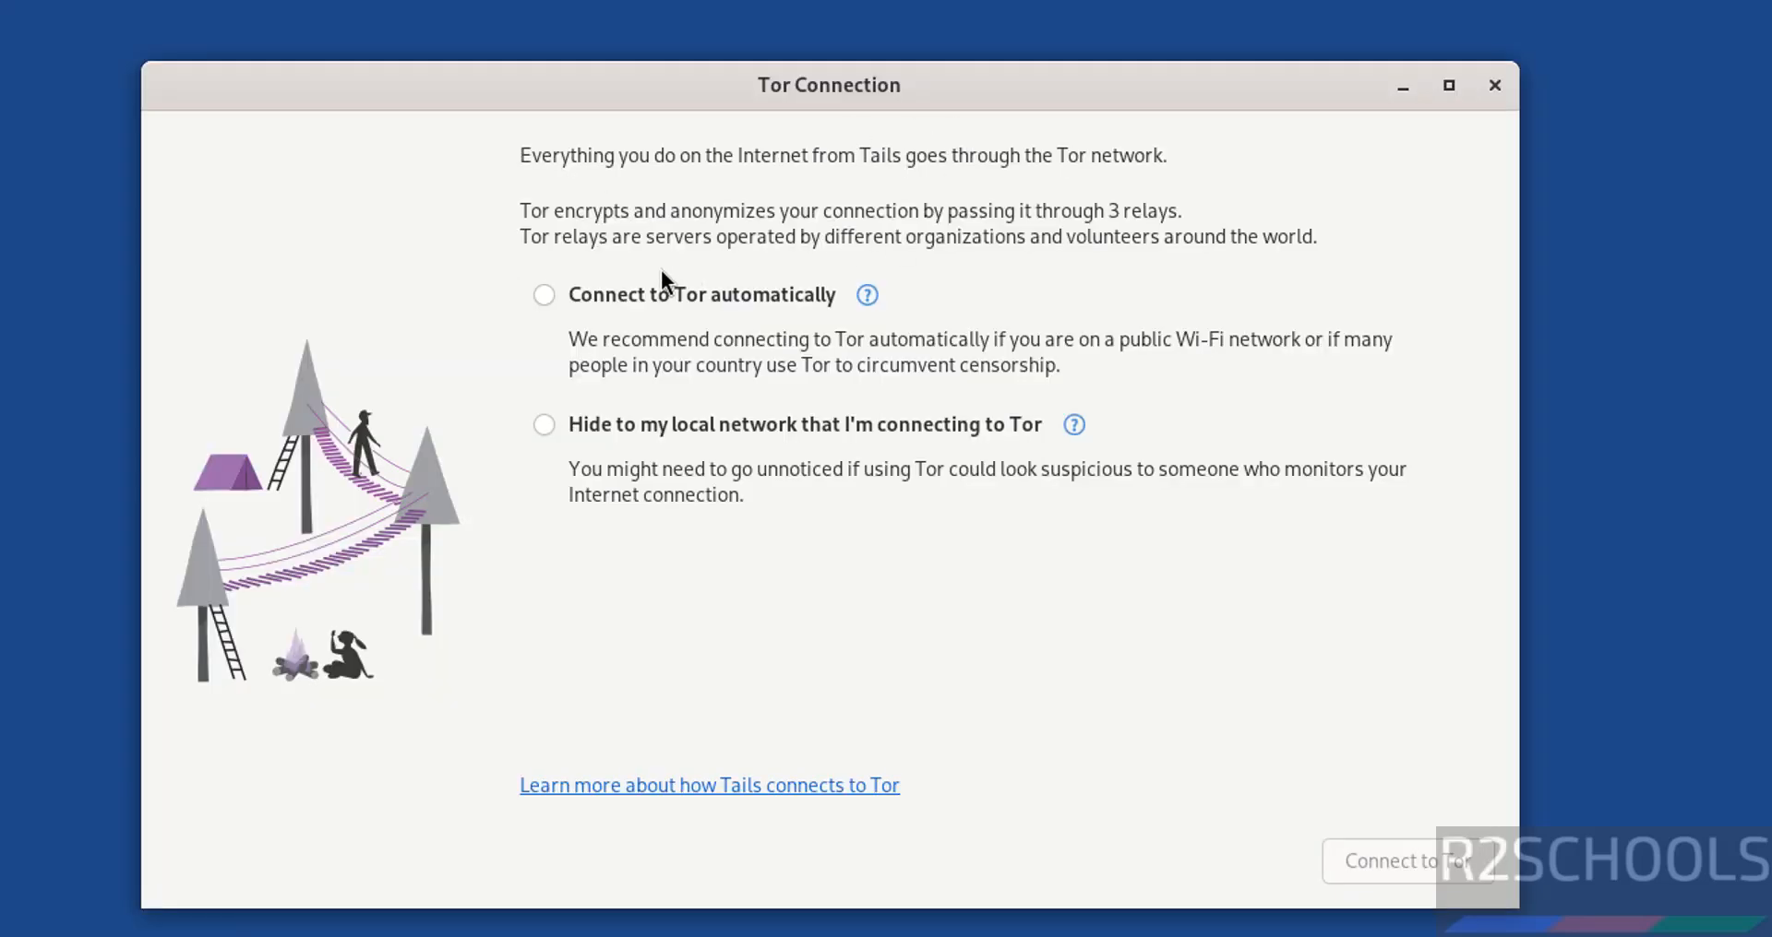
{"action": "left_click", "coordinate": [630, 296]}
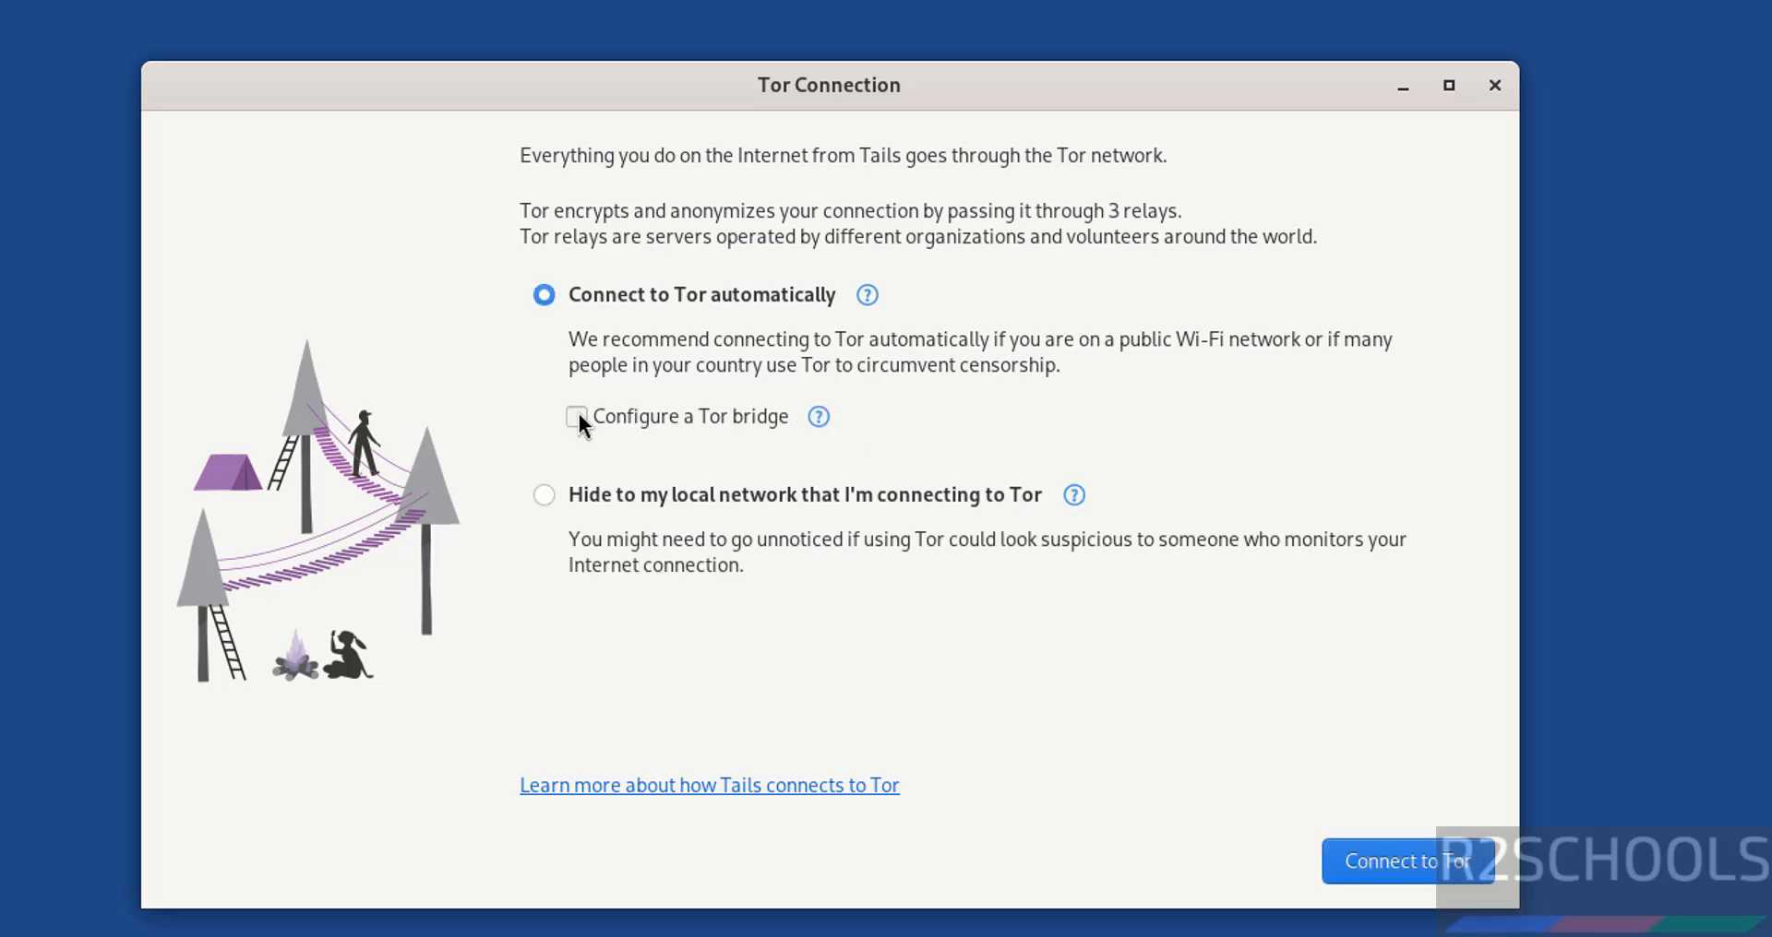
{"action": "left_click", "coordinate": [1428, 877]}
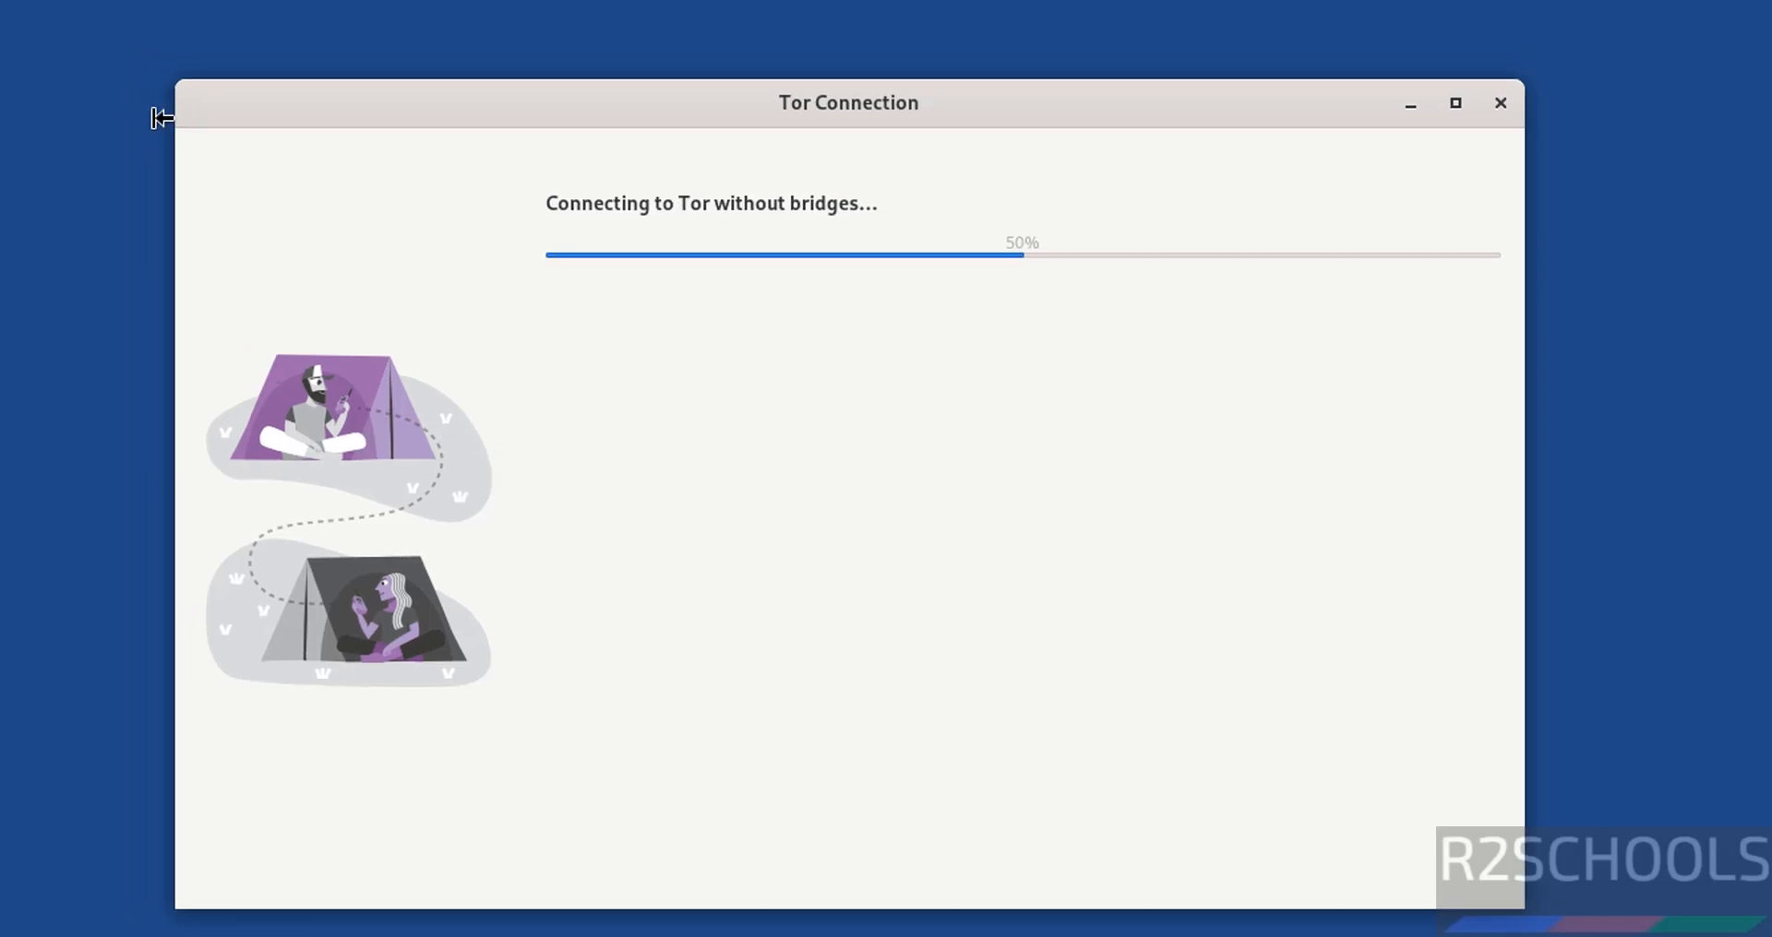
- Open the Console application from the application overview and try the ifconfig command
{"action": "left_click", "coordinate": [38, 43]}
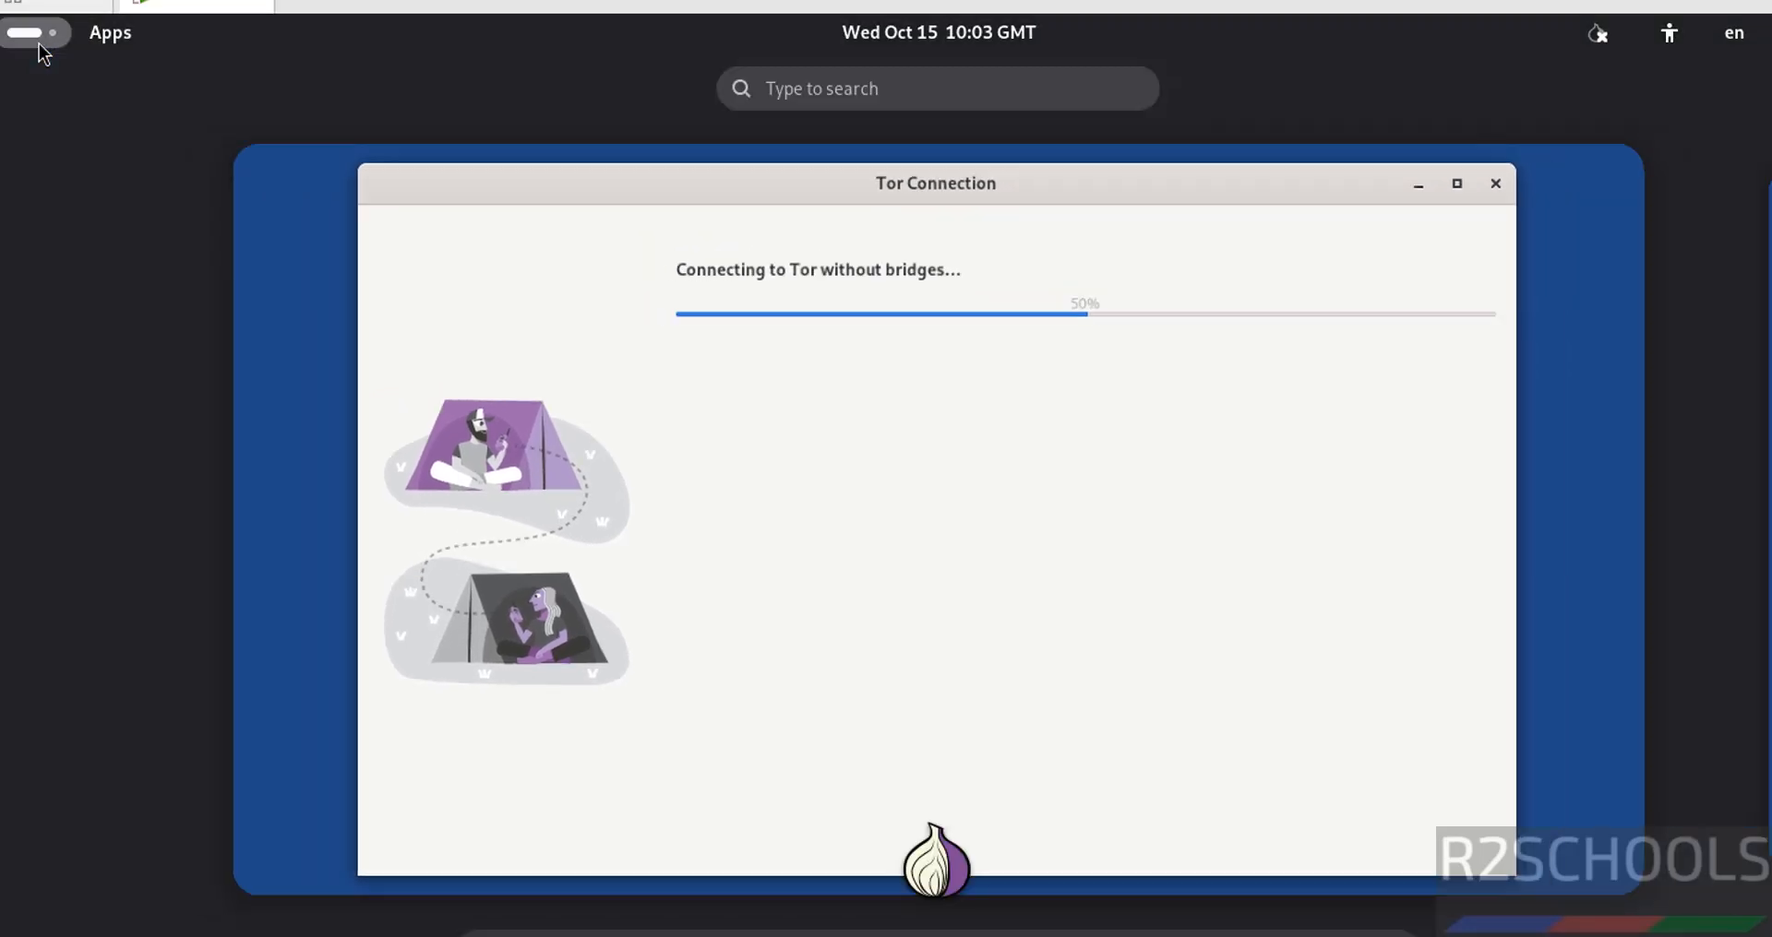
{"action": "left_click", "coordinate": [1368, 930]}
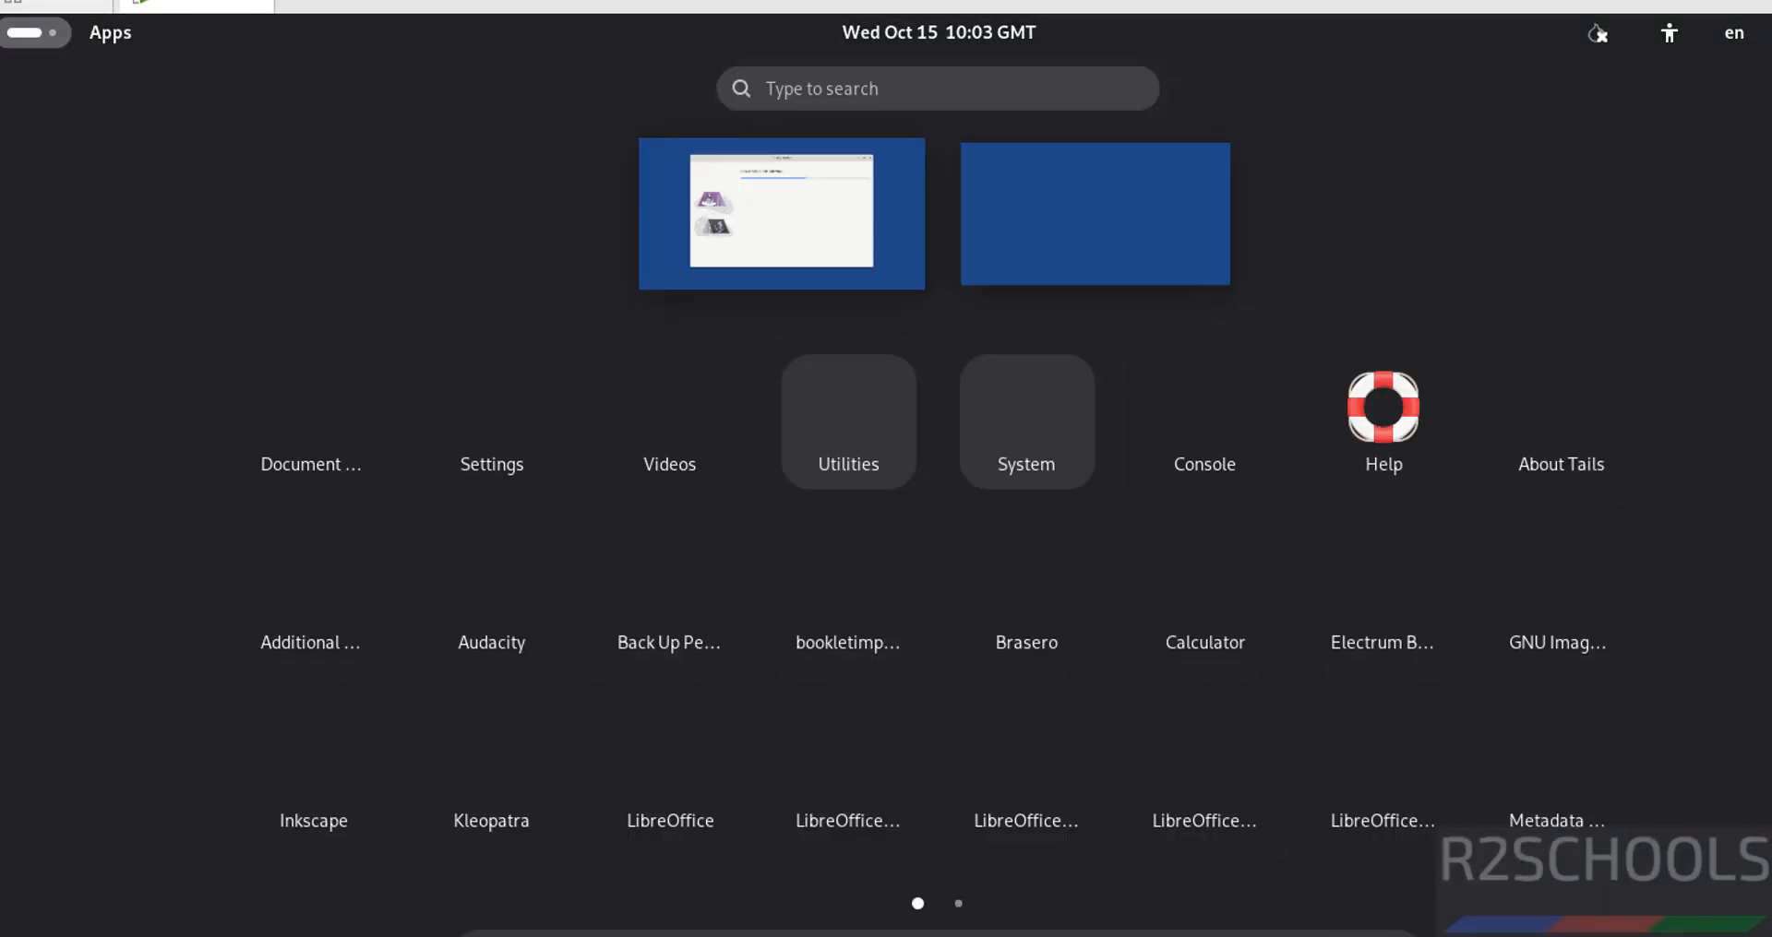
{"action": "left_click", "coordinate": [1216, 463]}
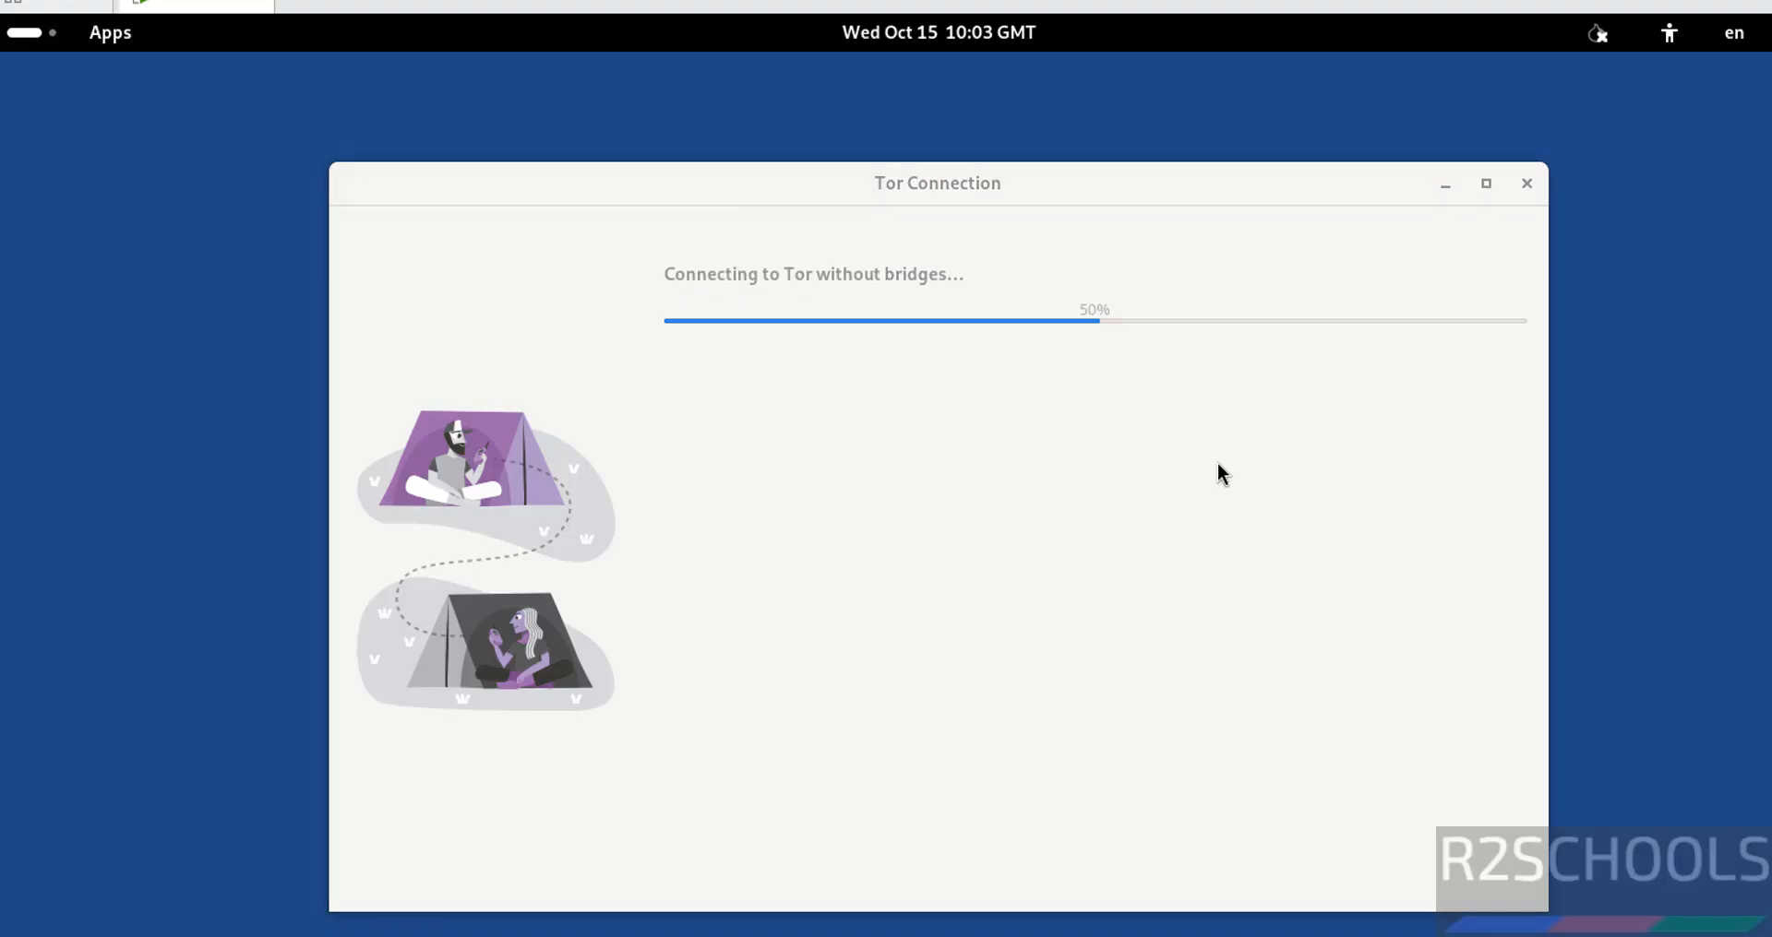
{"action": "type", "text": "ifconfig"}
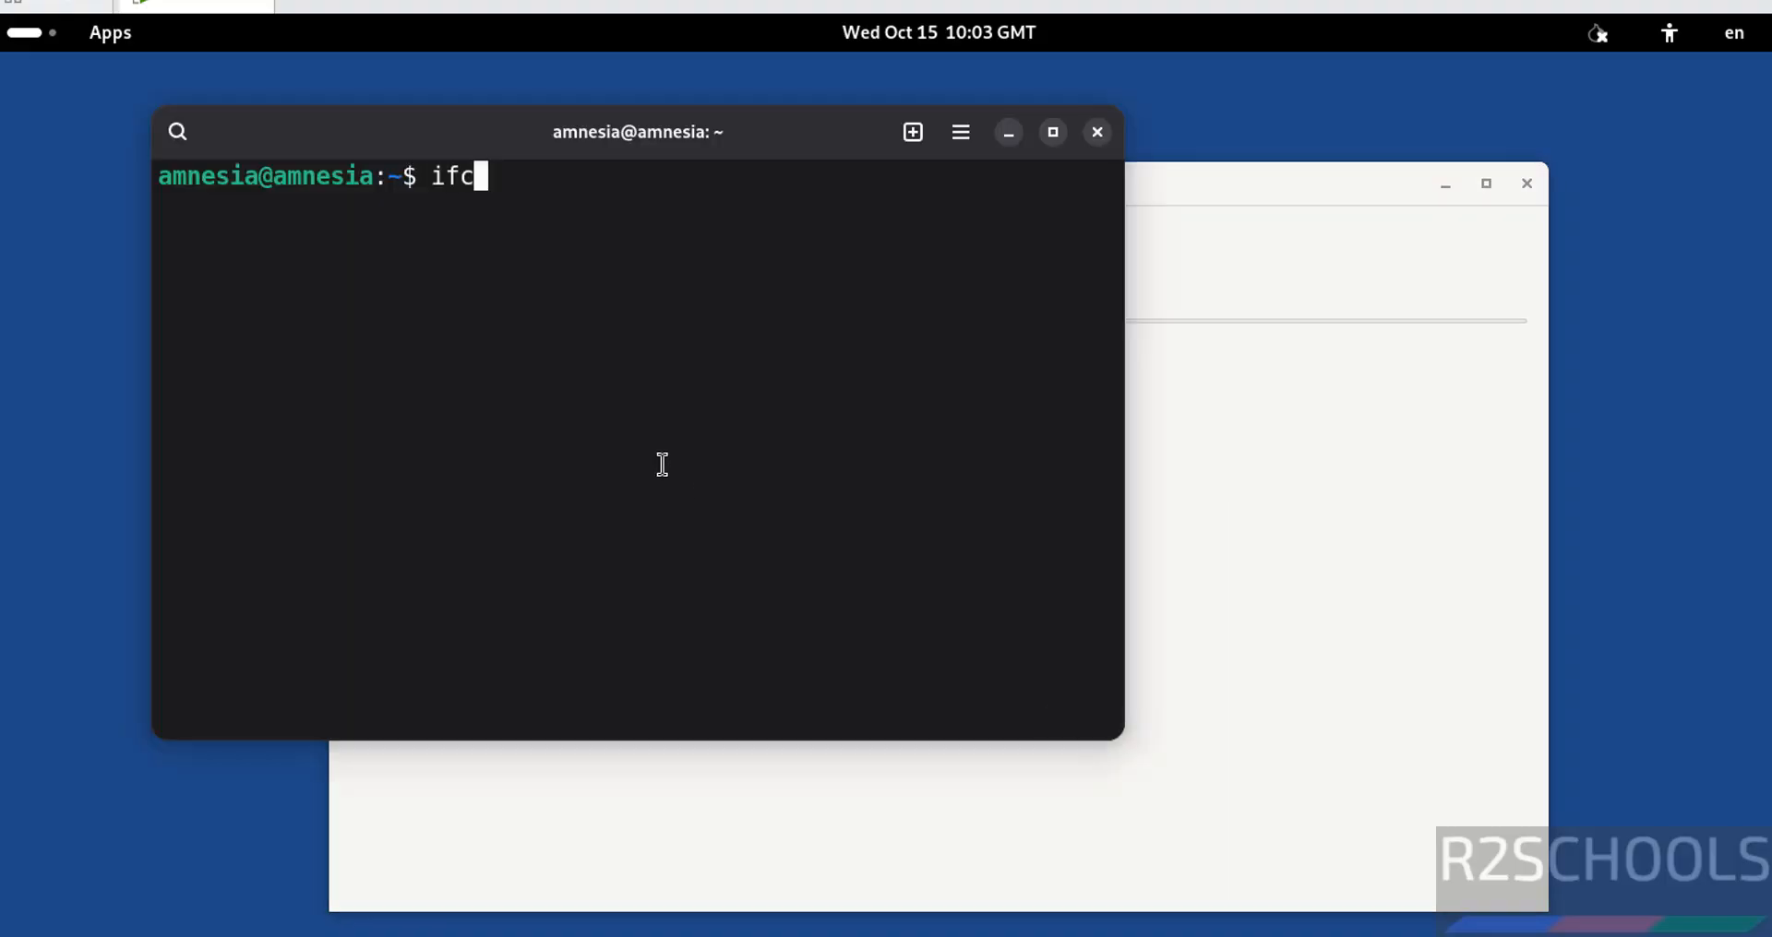
{"action": "key", "text": "Return"}
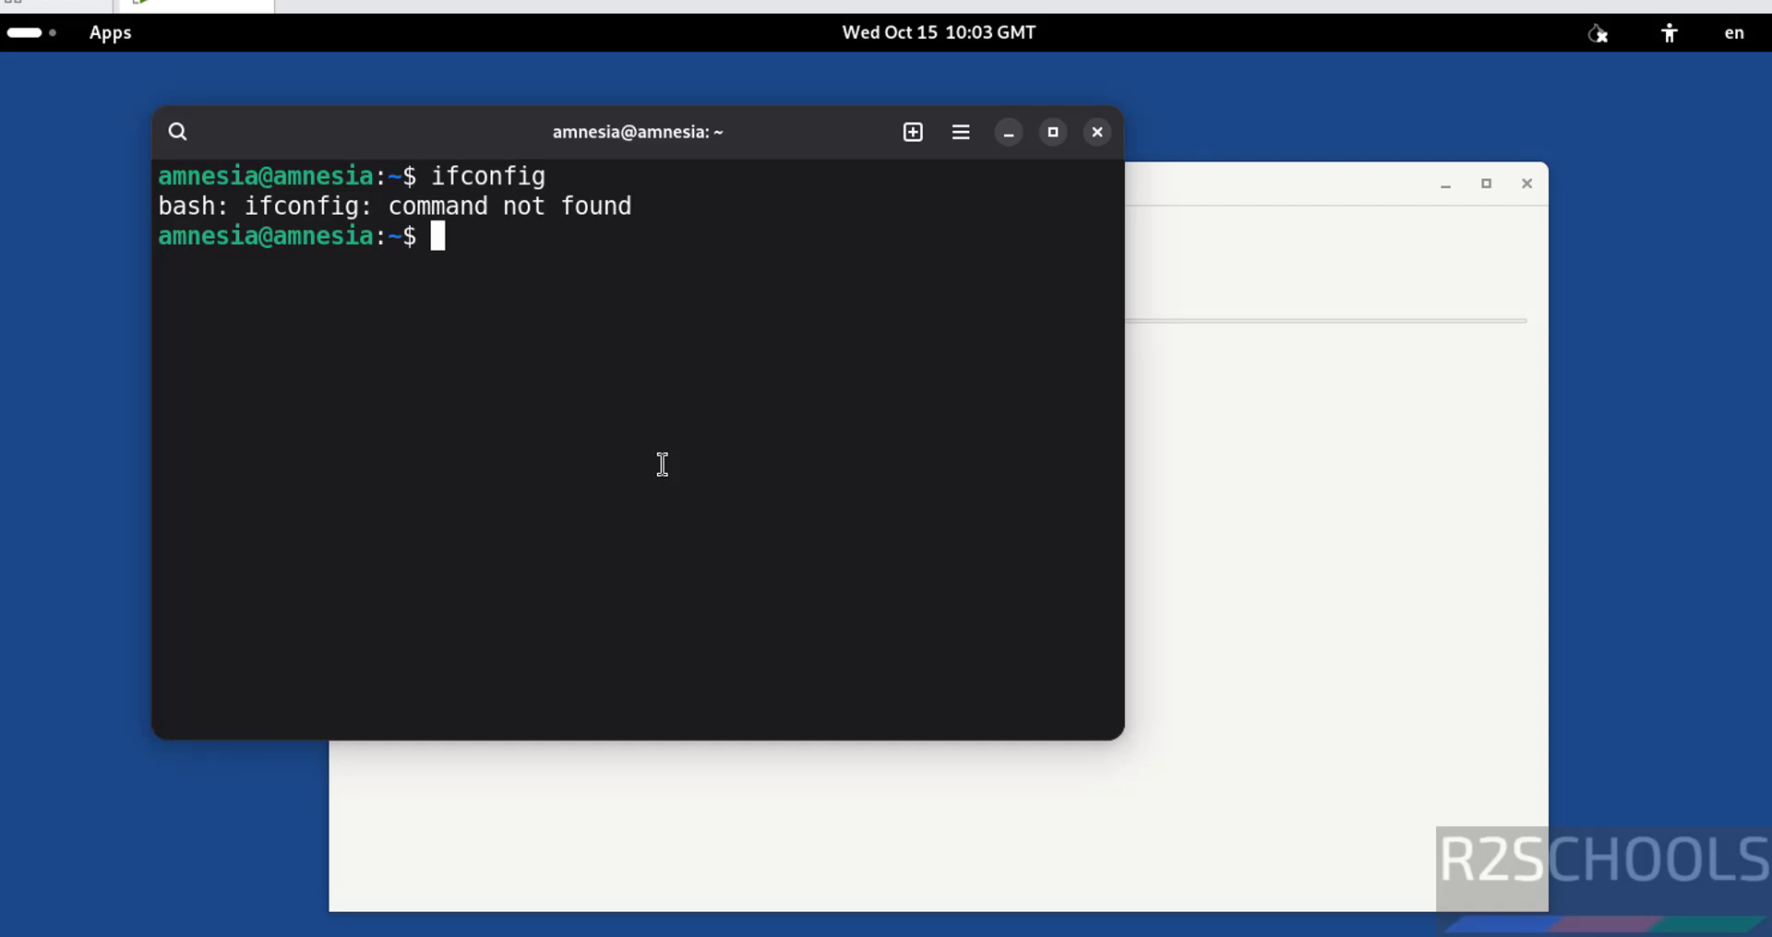
- List the machine's network addresses with ip addr and clear the terminal
{"action": "type", "text": "ipadrr"}
{"action": "key", "text": "Return"}
{"action": "type", "text": "ip addr"}
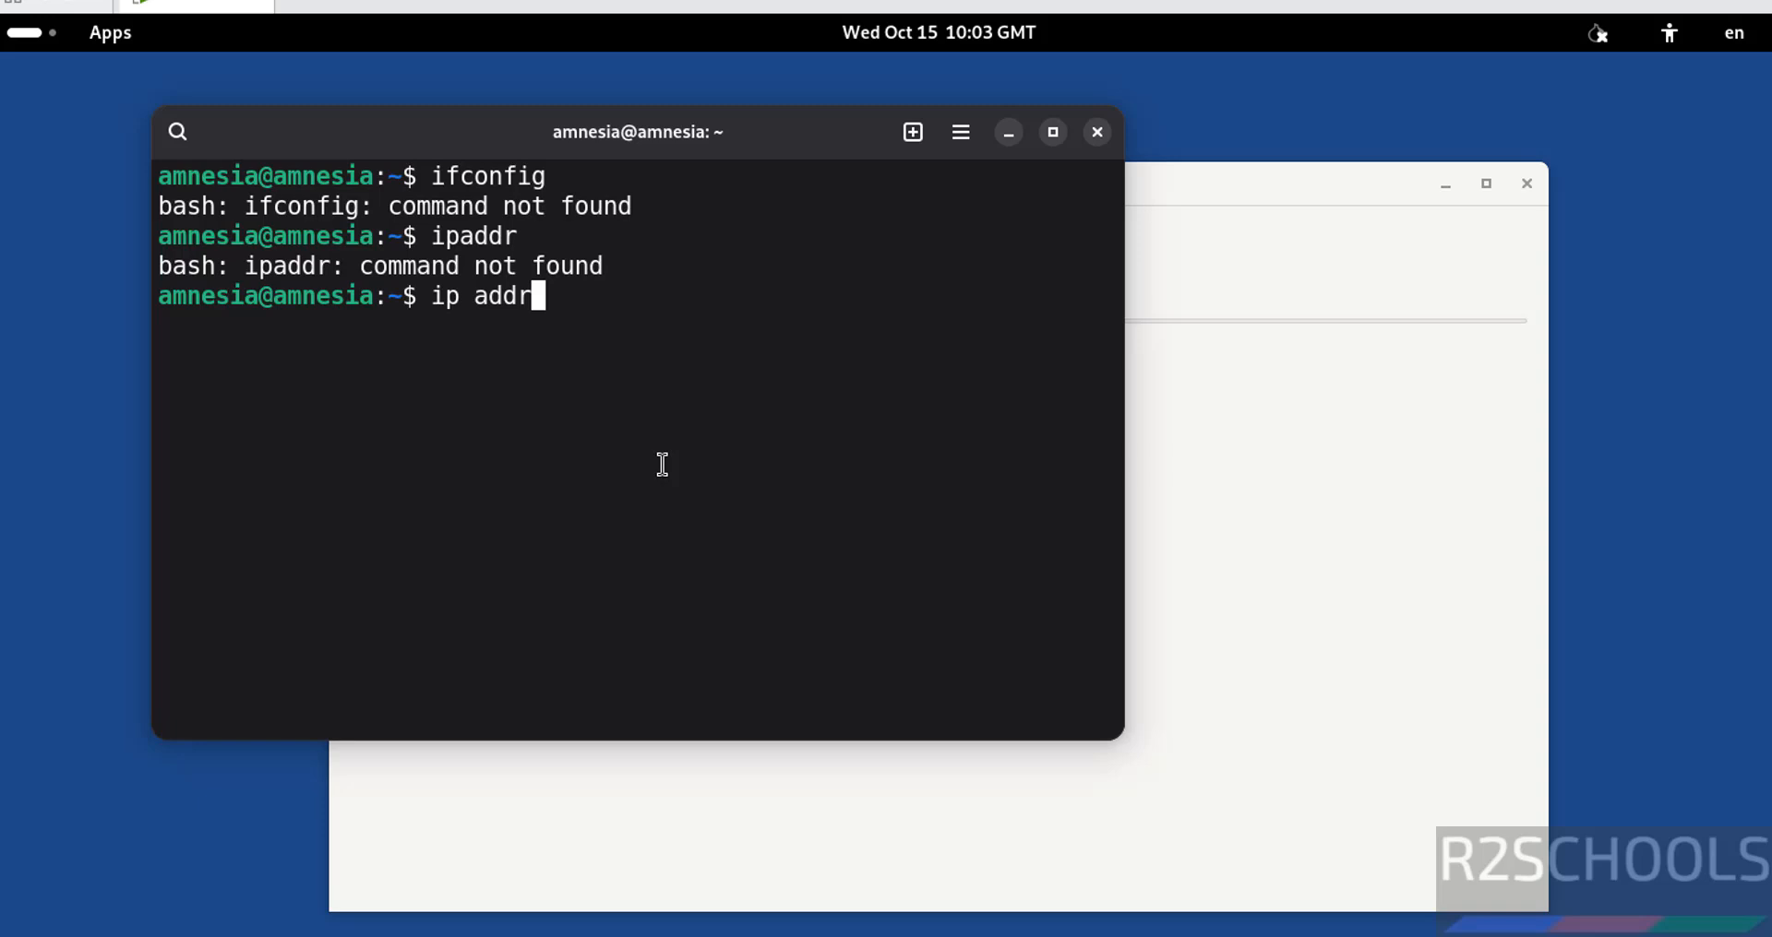
{"action": "key", "text": "Return"}
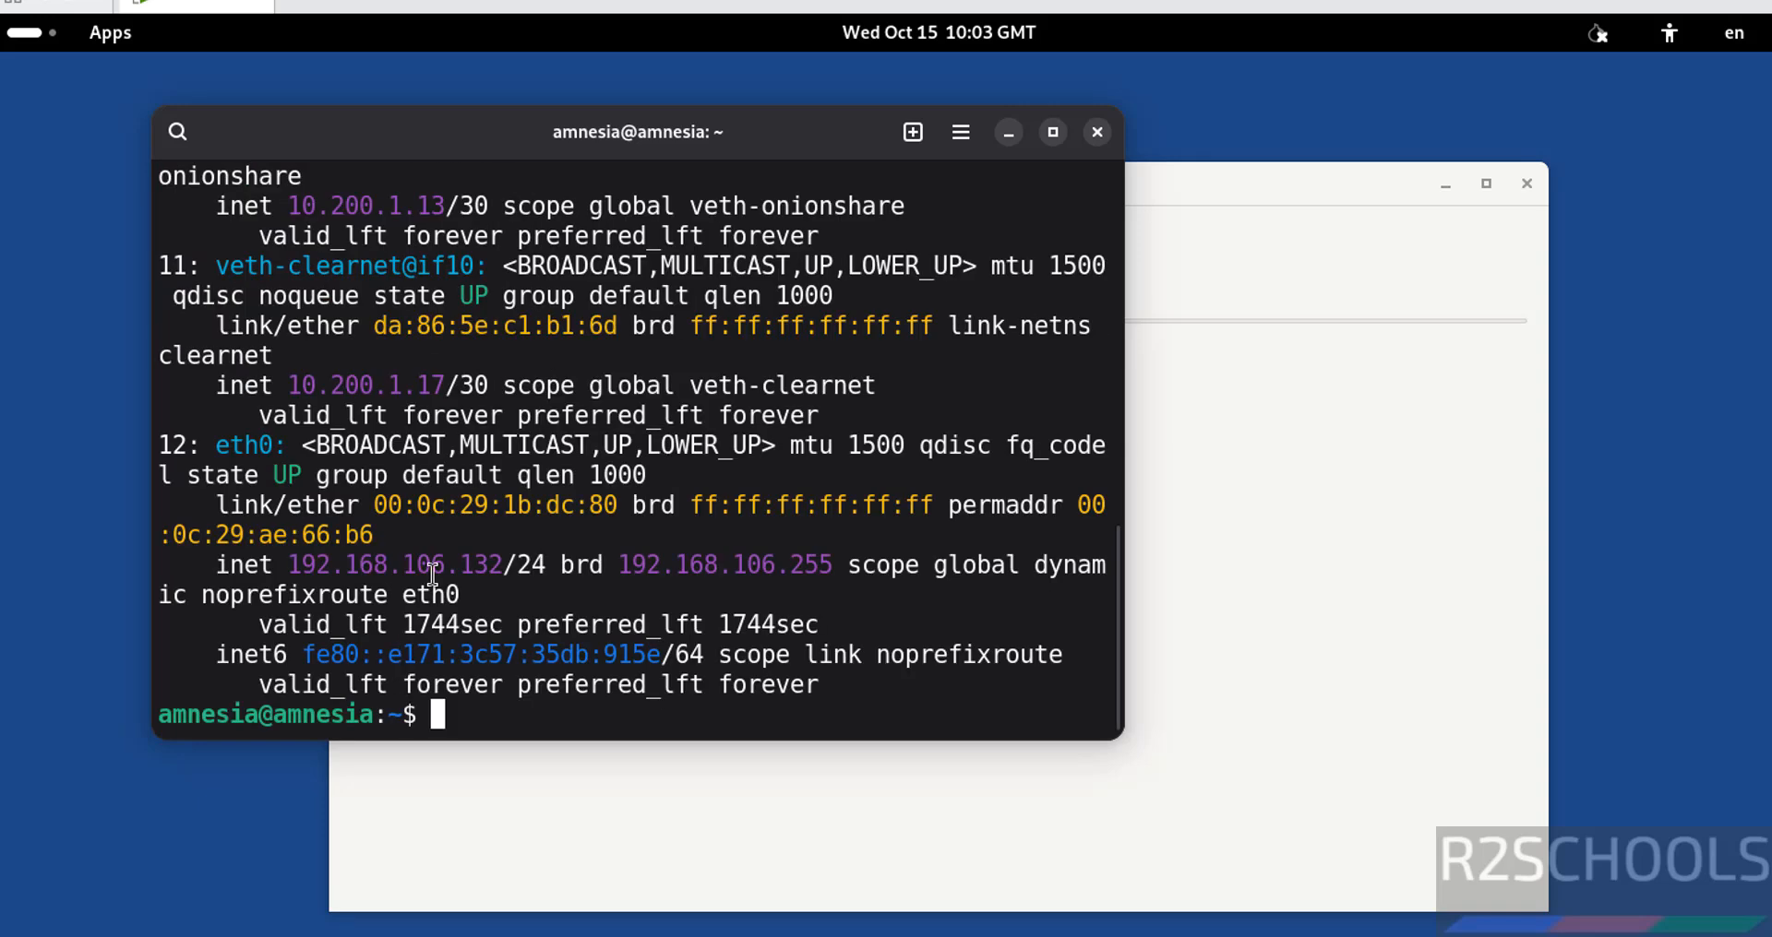
{"action": "key", "text": "ctrl+l"}
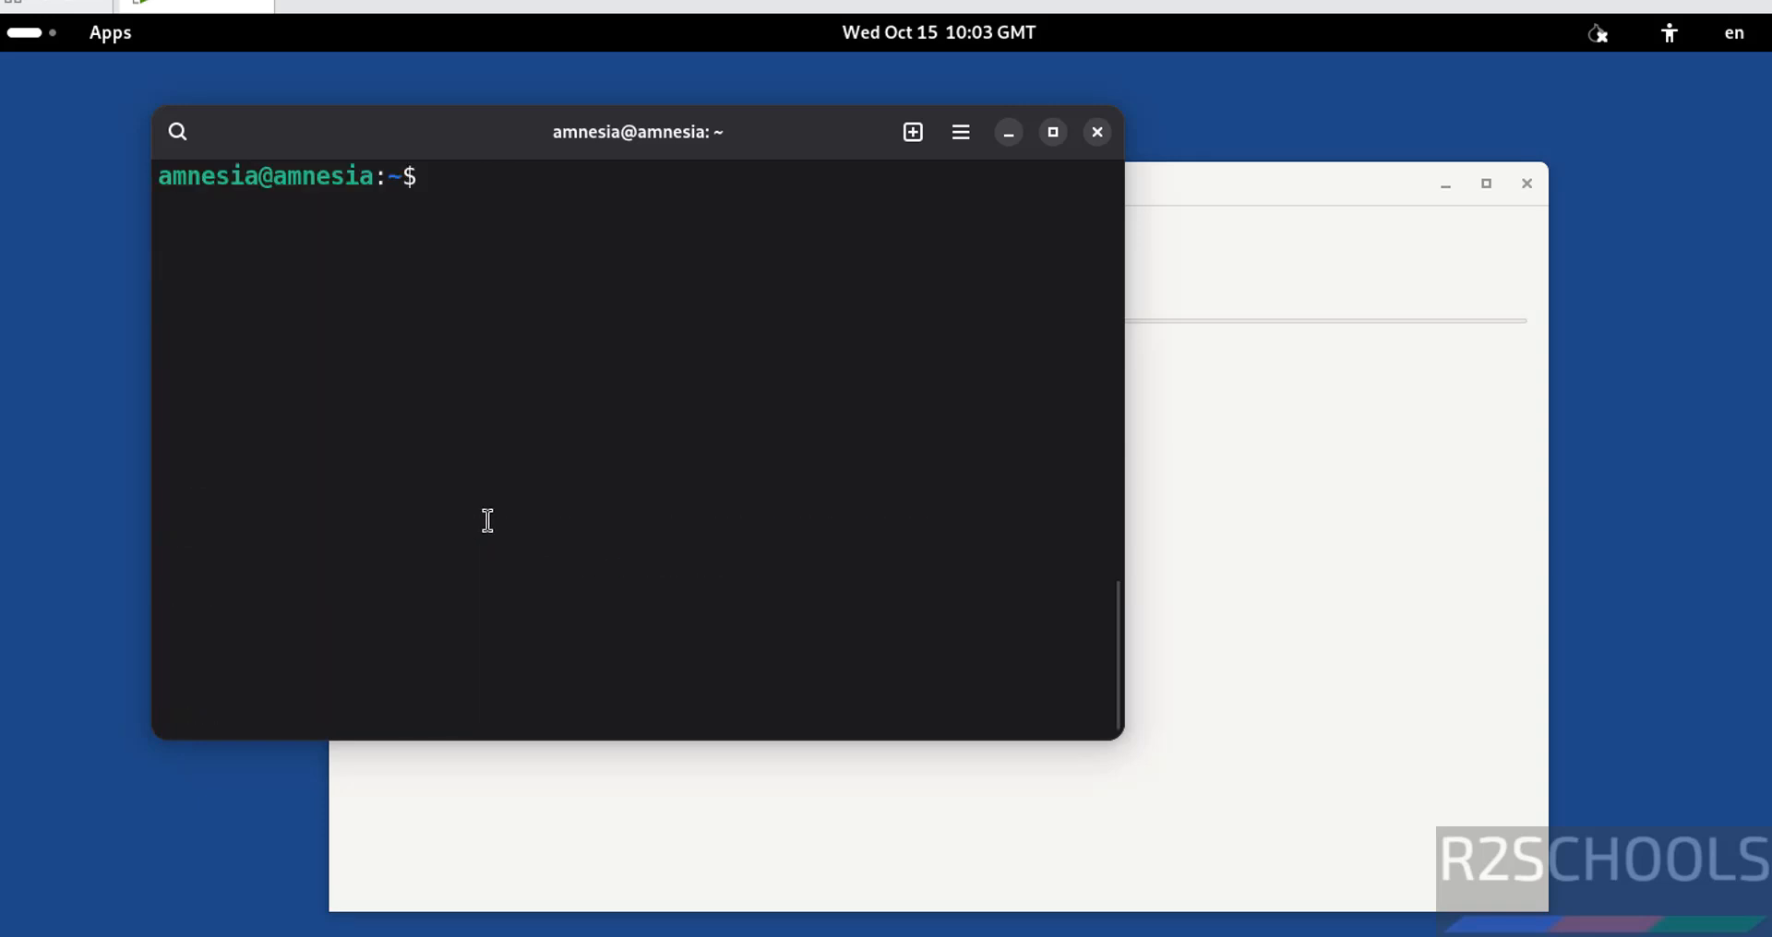
- Display the operating system details with more /etc/os-release and clear the terminal
{"action": "type", "text": "more /etc/"}
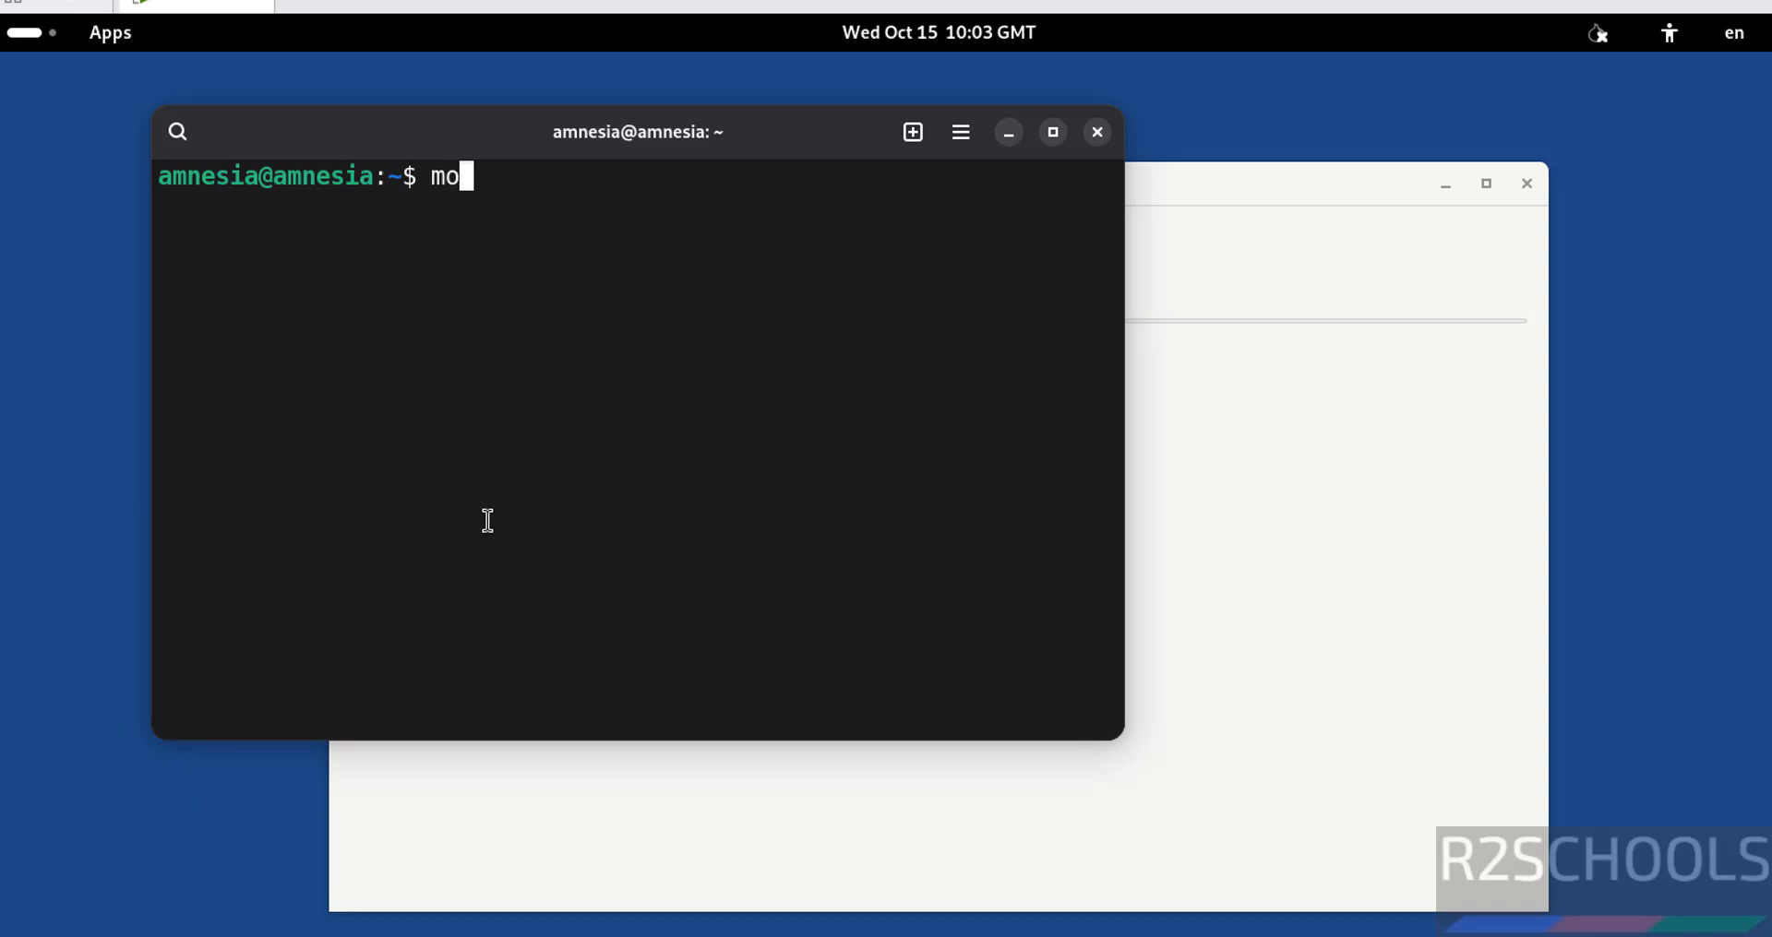
{"action": "type", "text": "os"}
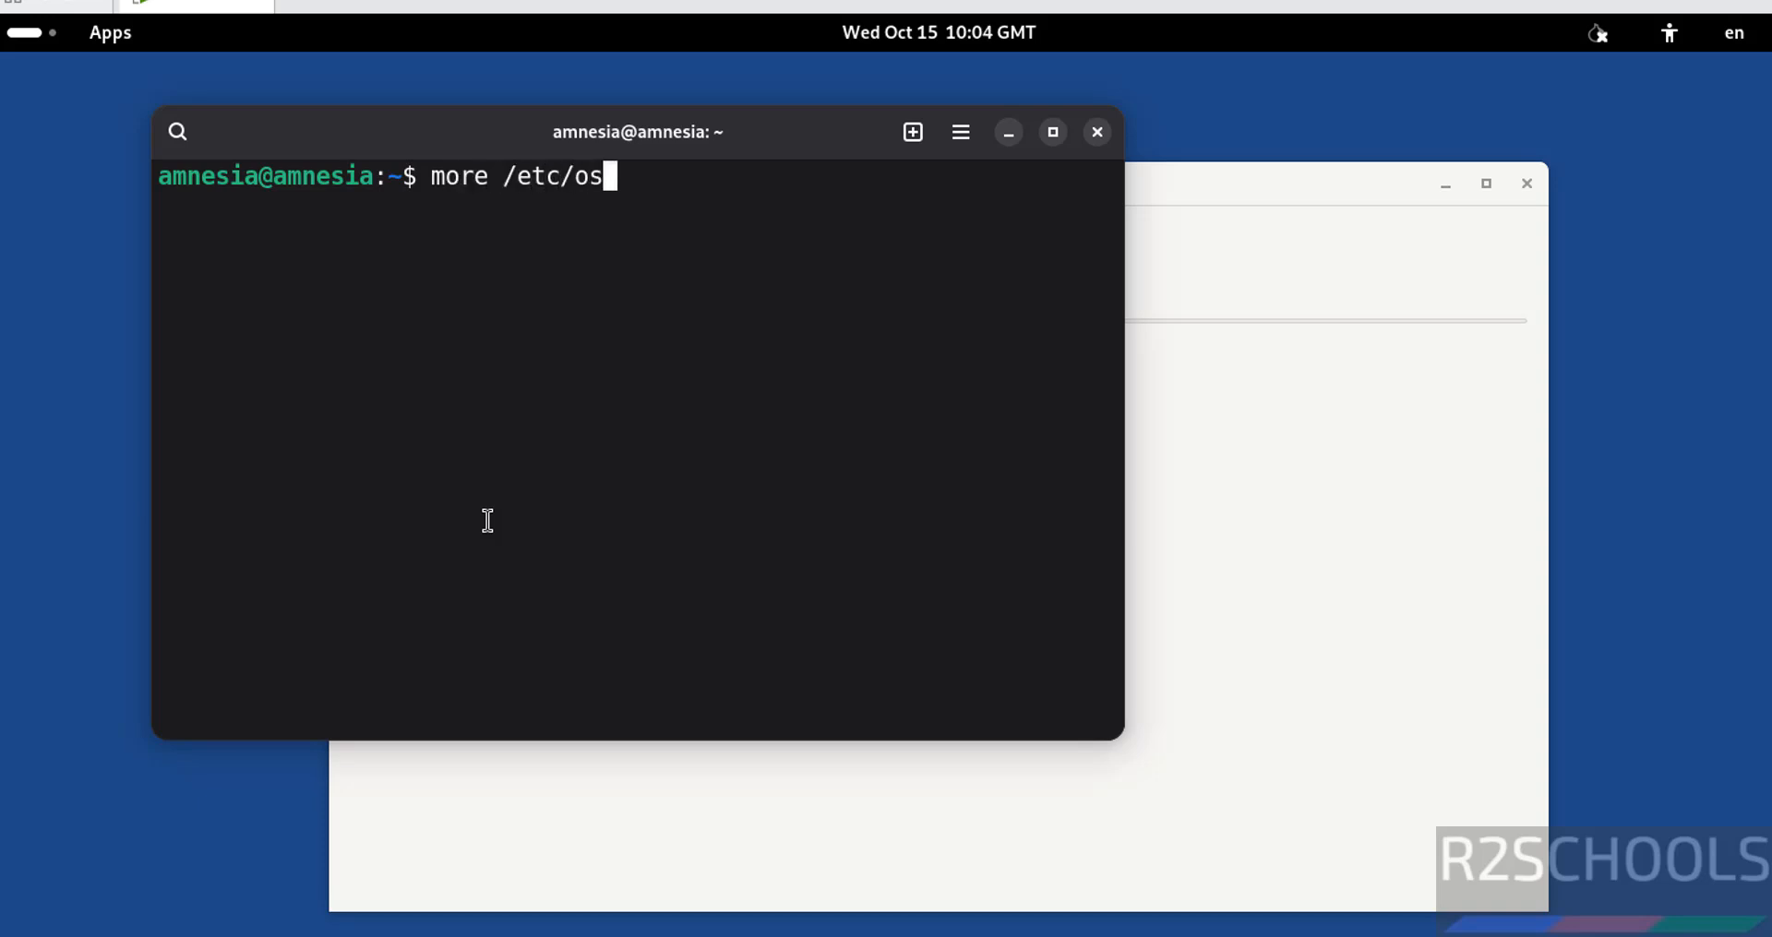
{"action": "key", "text": "Tab"}
{"action": "key", "text": "Return"}
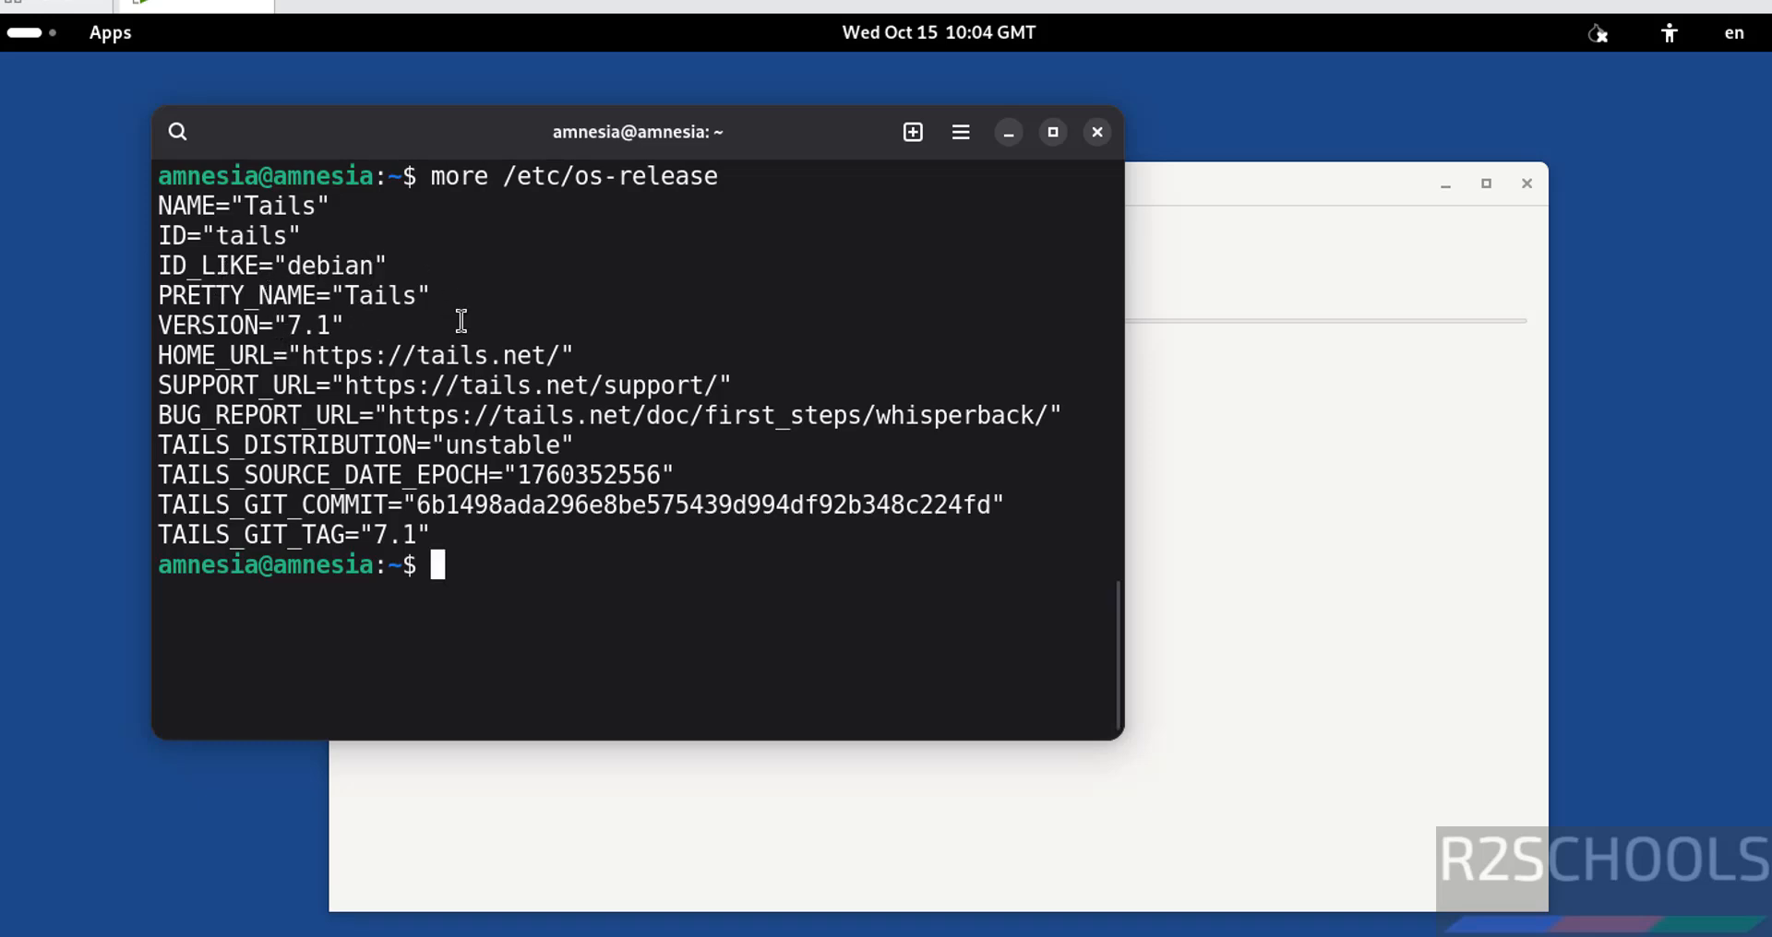
{"action": "key", "text": "ctrl+l"}
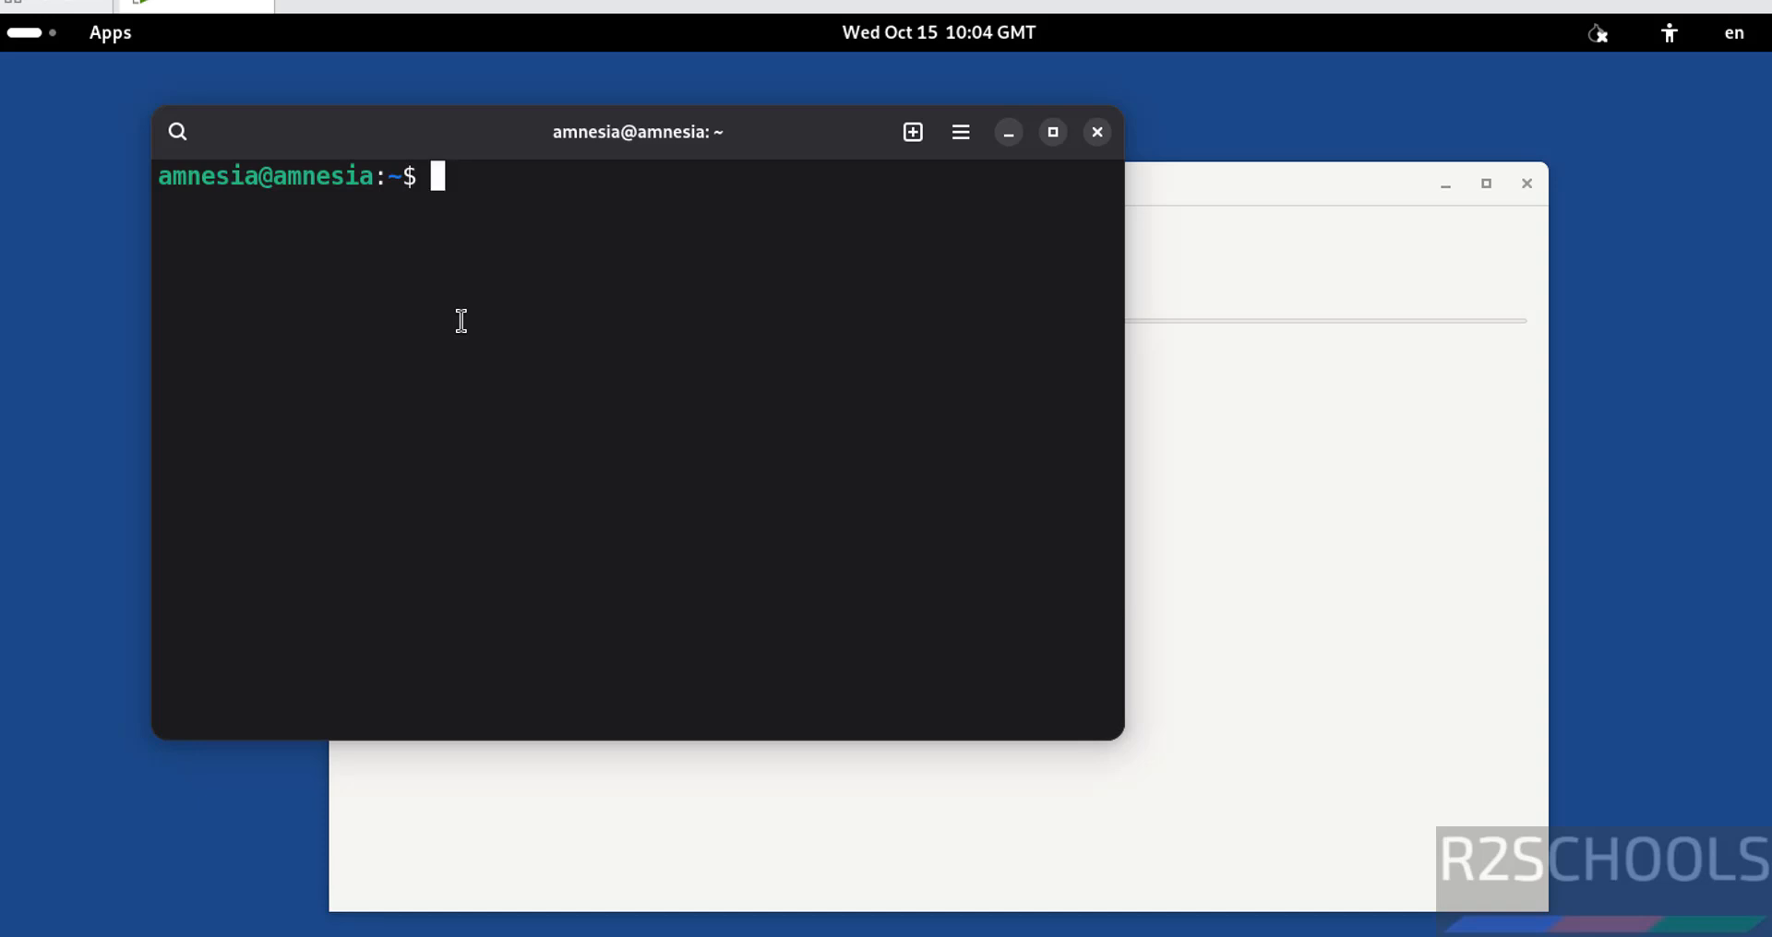
- Run sudo apt update && sudo apt upgrade, authenticating with the administration password
{"action": "type", "text": "sudo apt upda"}
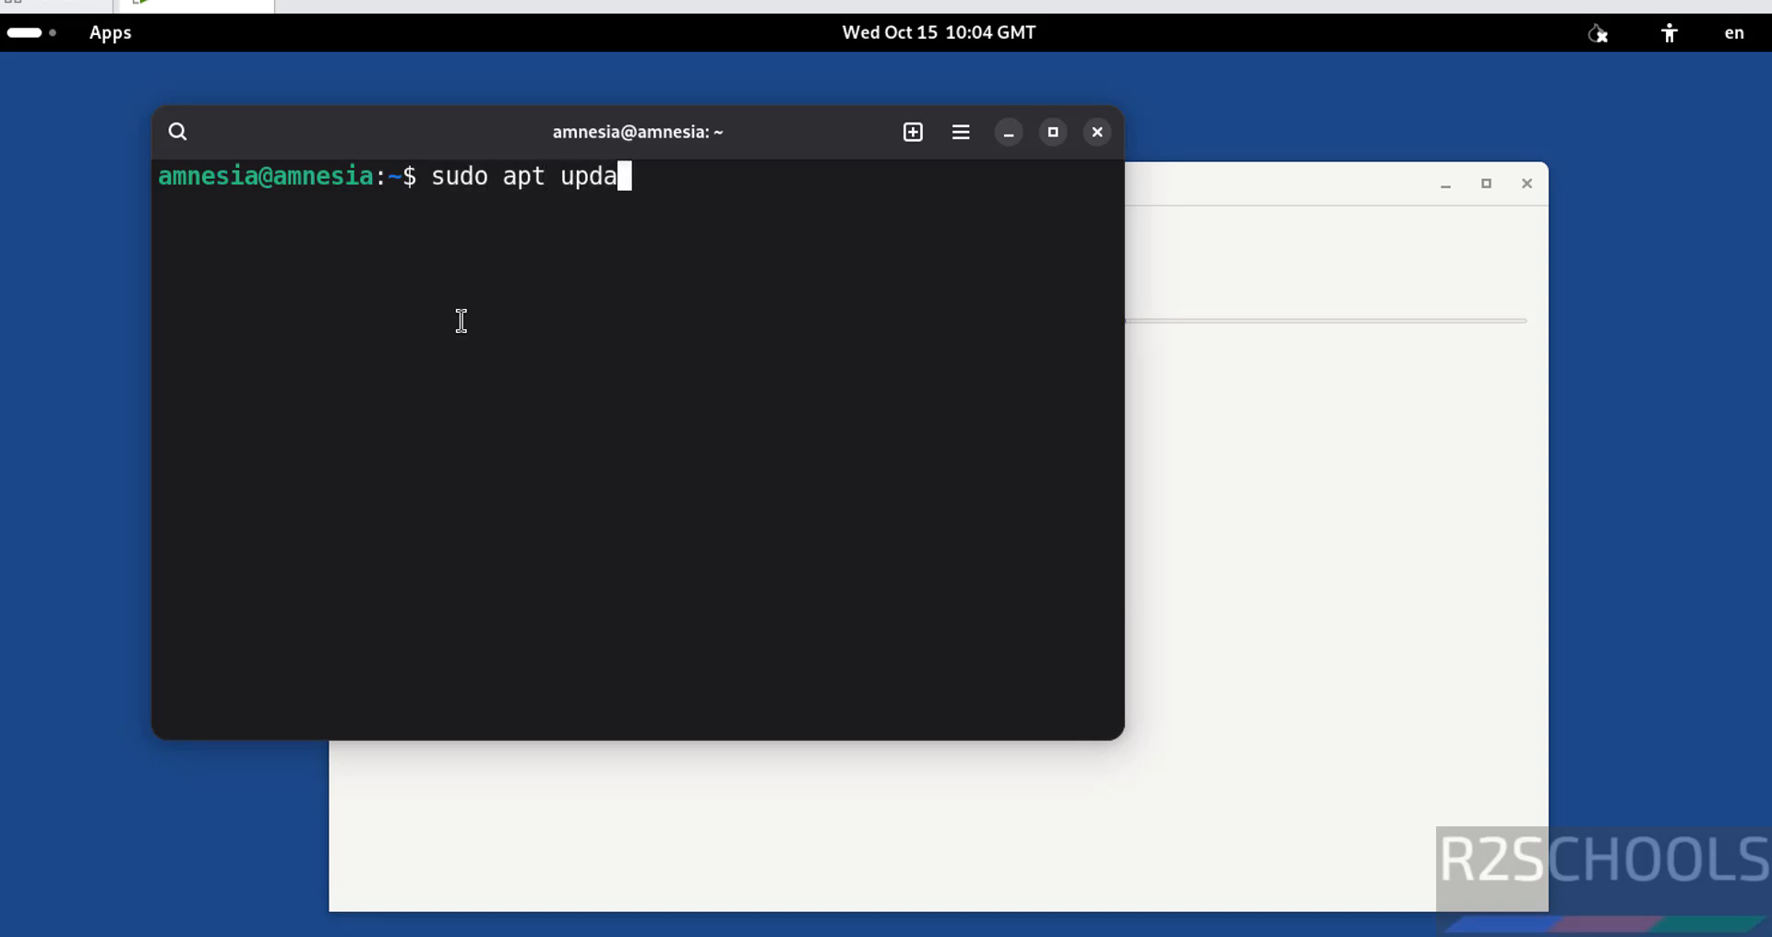
{"action": "type", "text": "te && sudo apt u"}
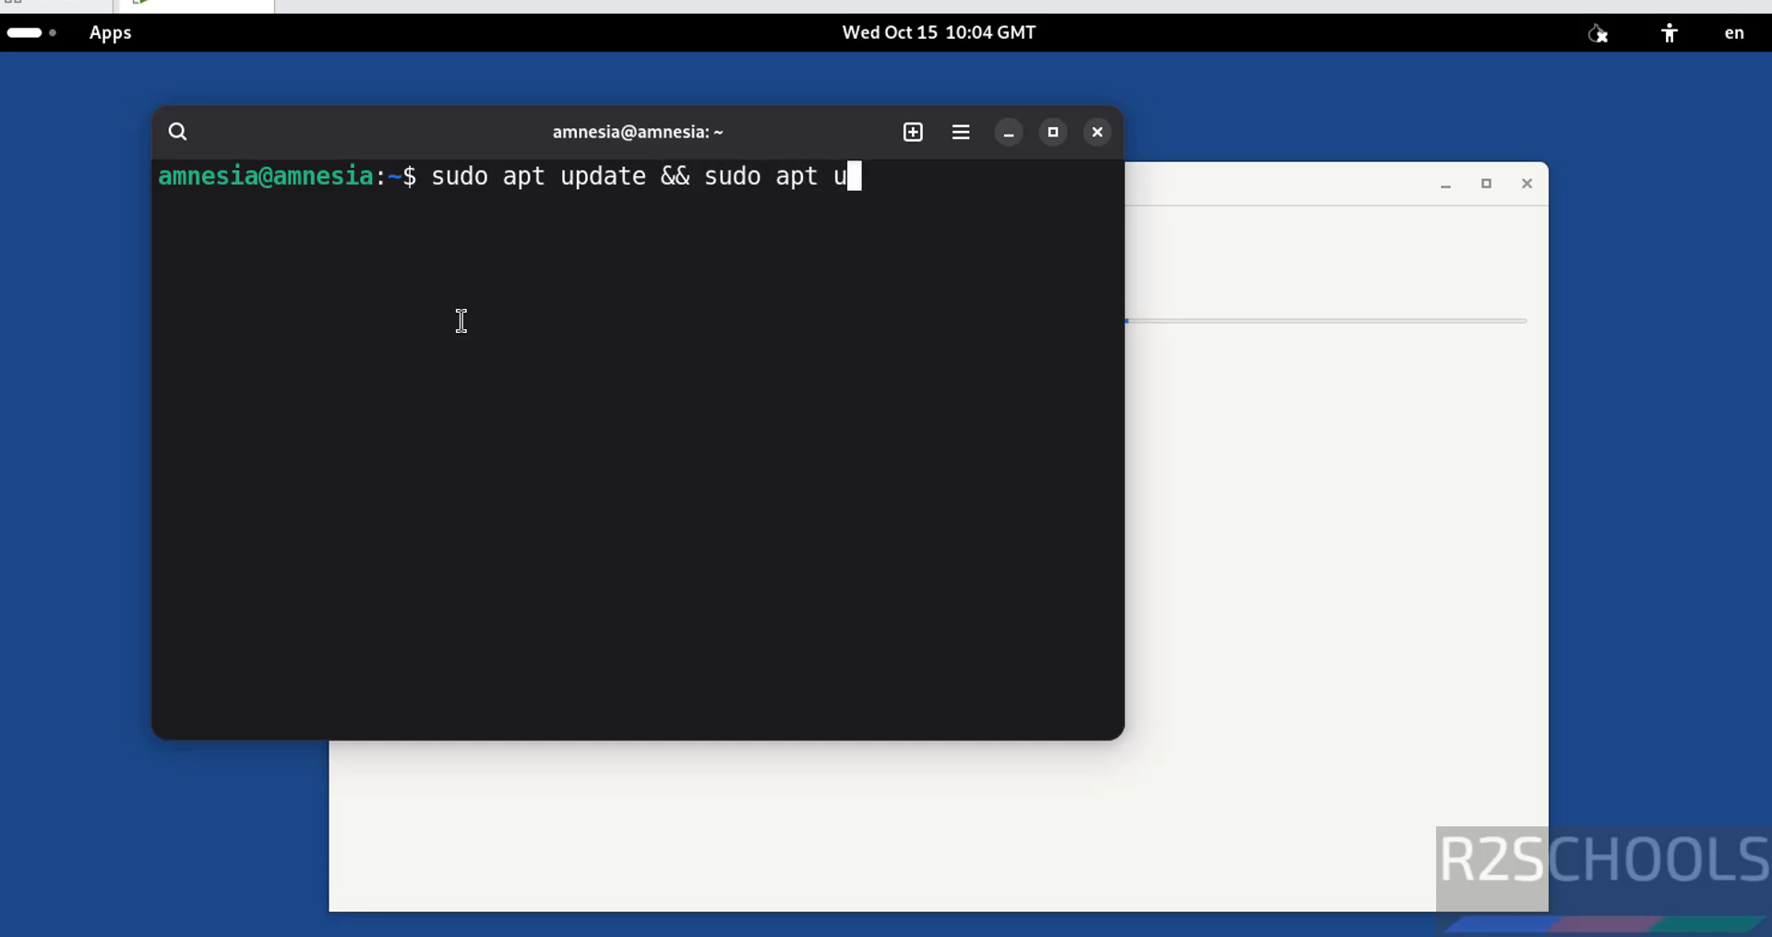
{"action": "type", "text": "pgrade"}
{"action": "key", "text": "Return"}
{"action": "type", "text": "***"}
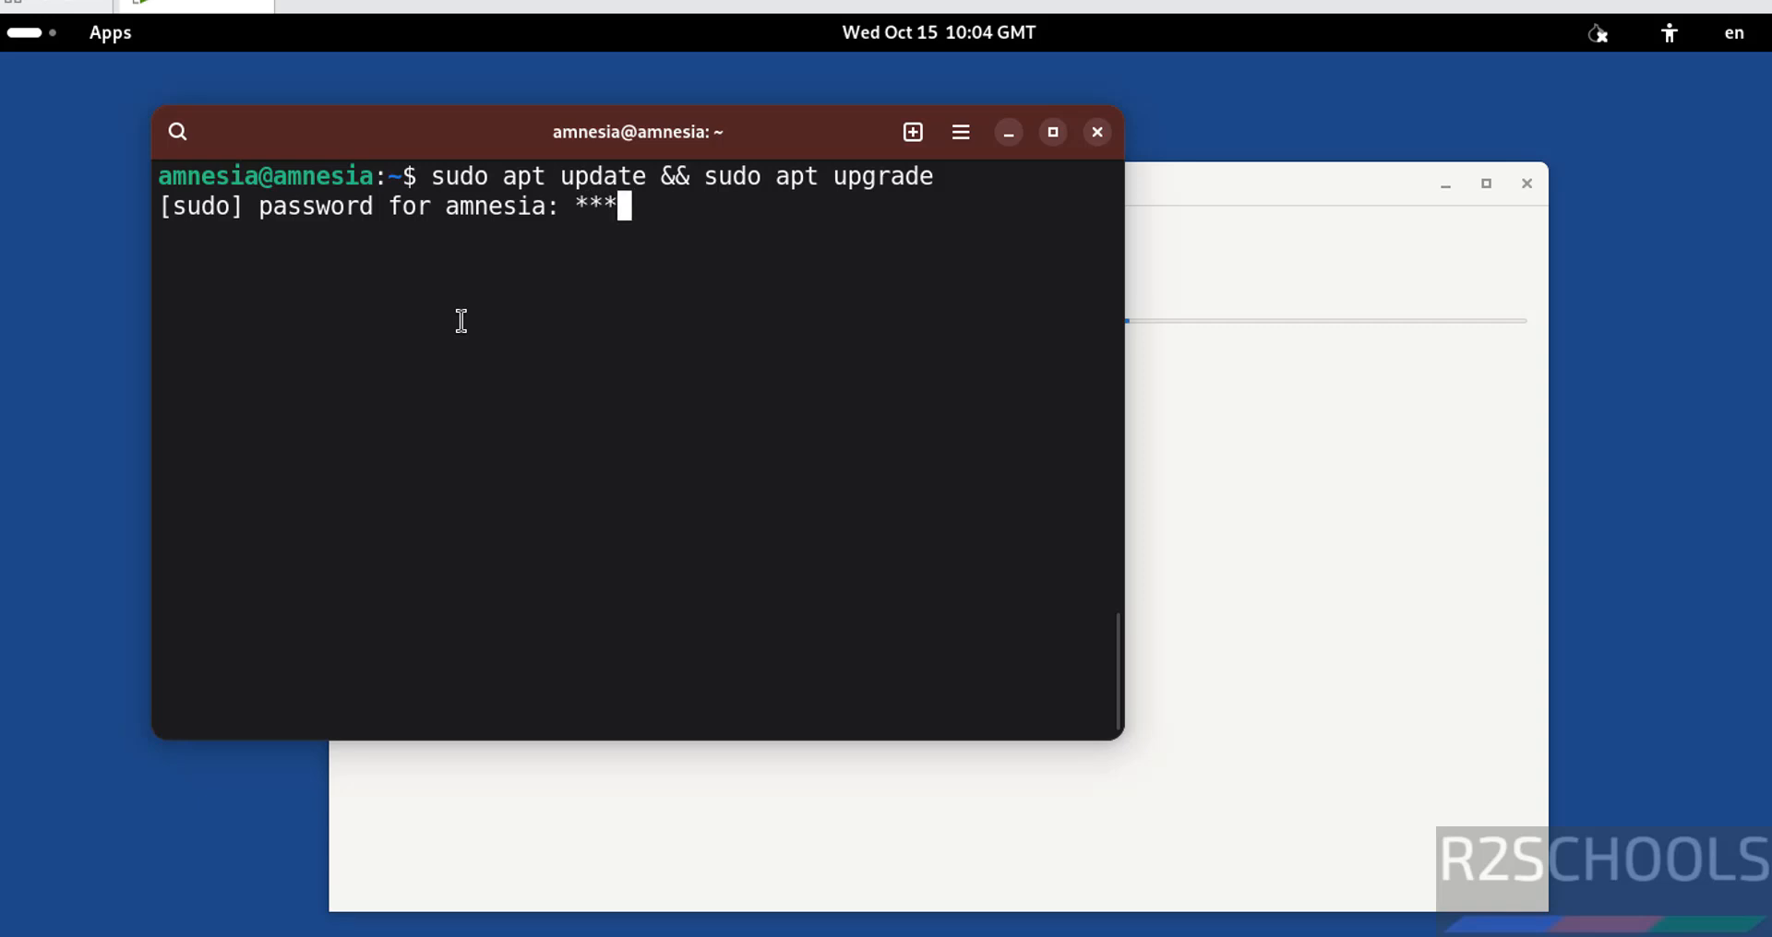
{"action": "type", "text": "******"}
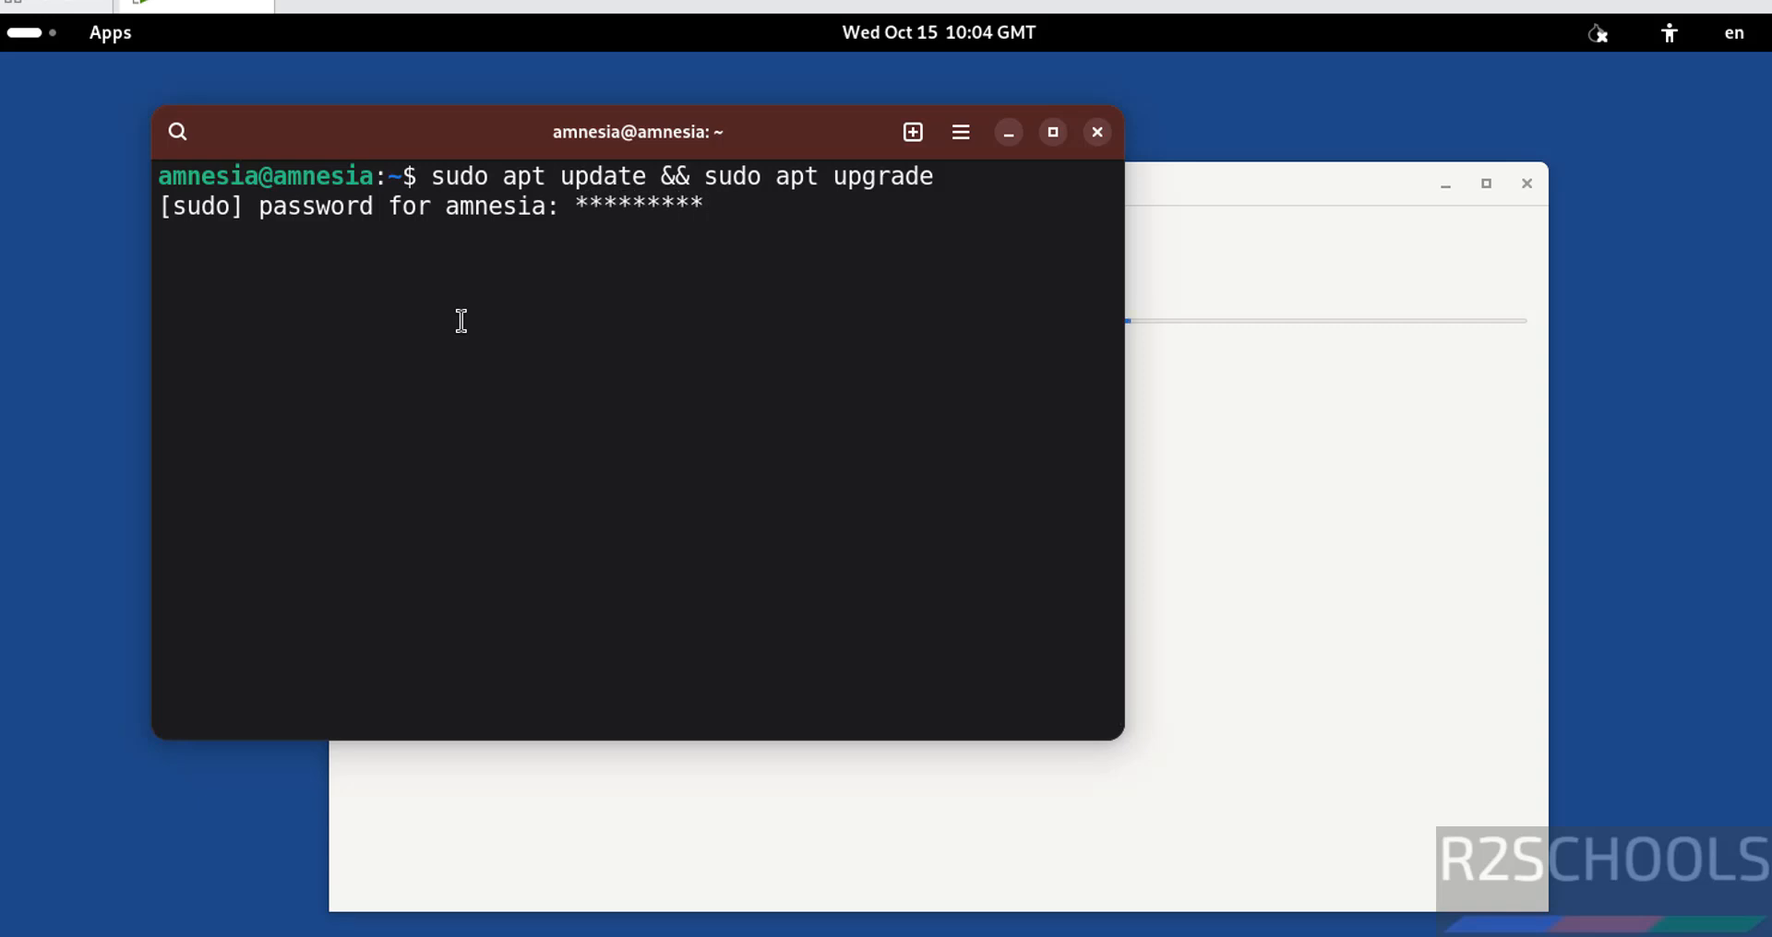
{"action": "key", "text": "Return"}
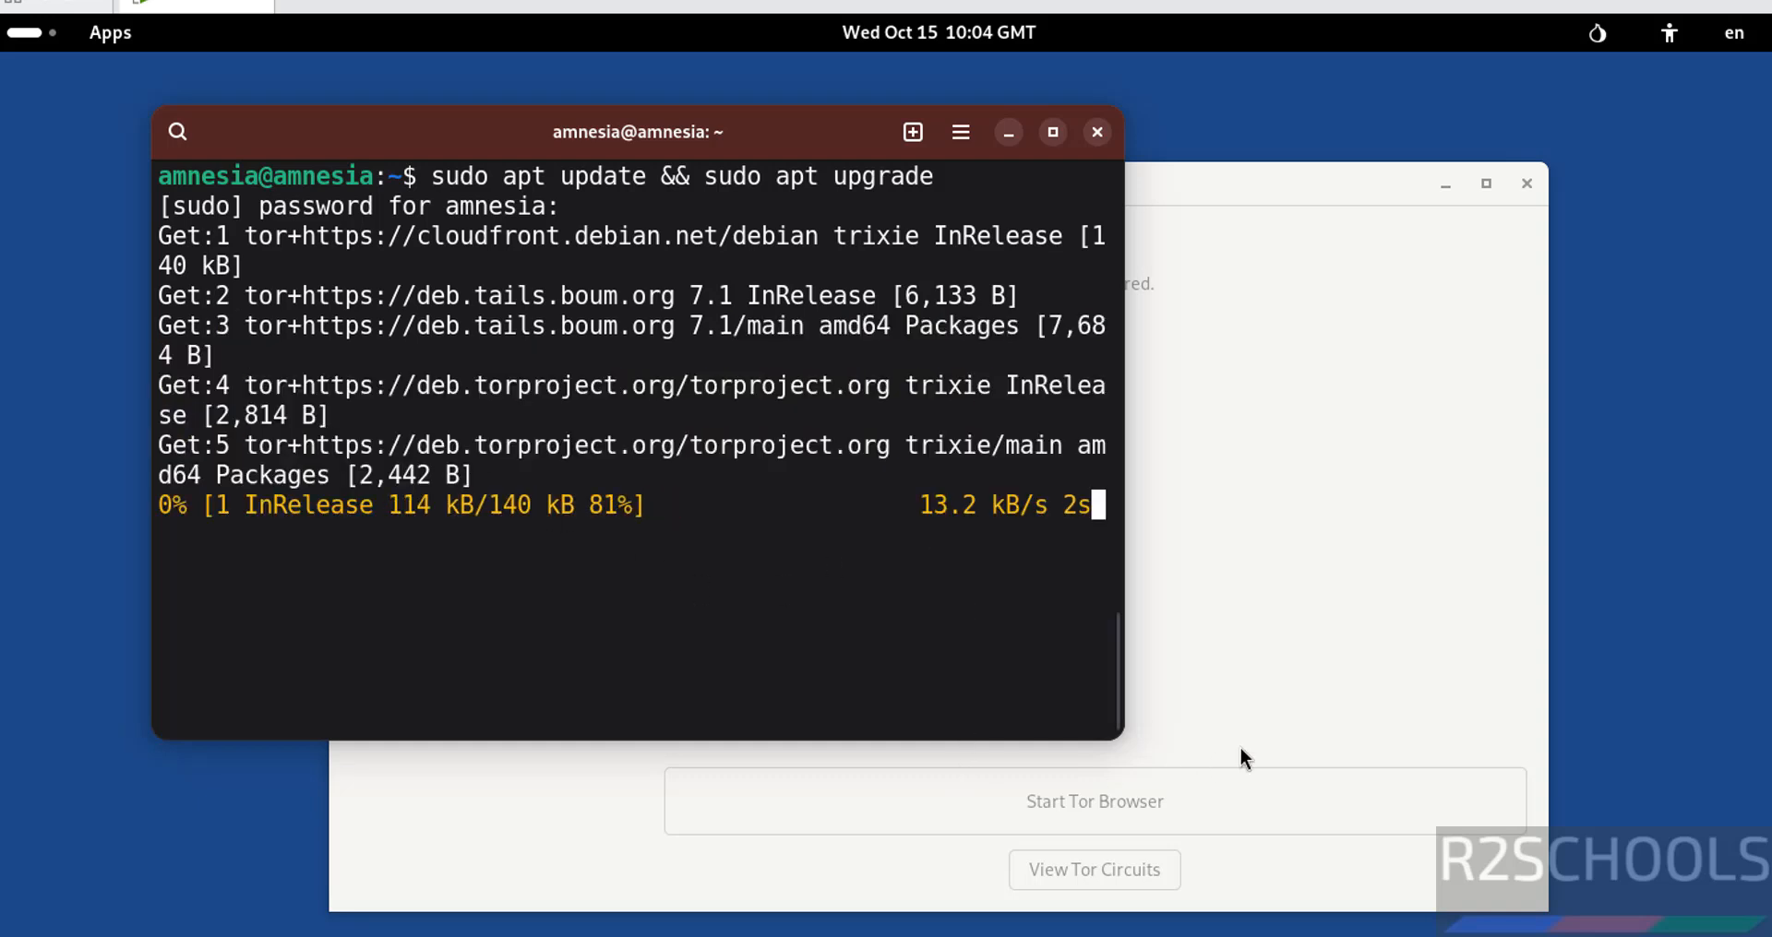
- Start Tor Browser from the Tor Connection window and switch back to the terminal running the update
{"action": "left_click", "coordinate": [1288, 724]}
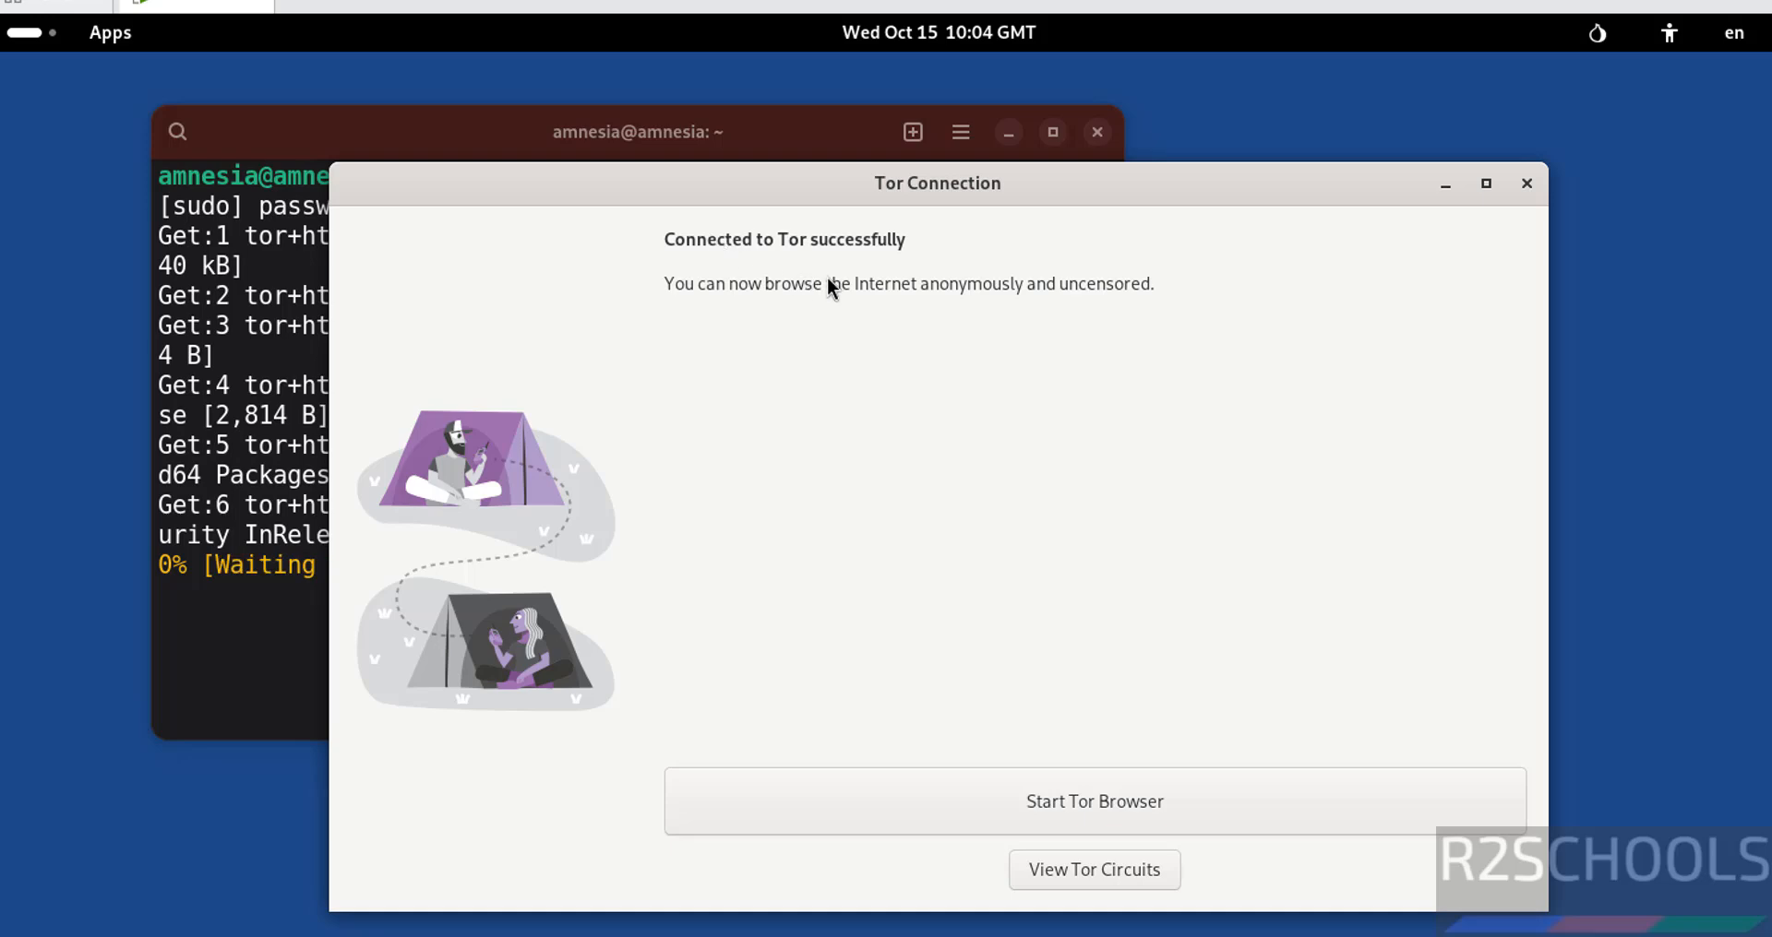
{"action": "left_click", "coordinate": [853, 800]}
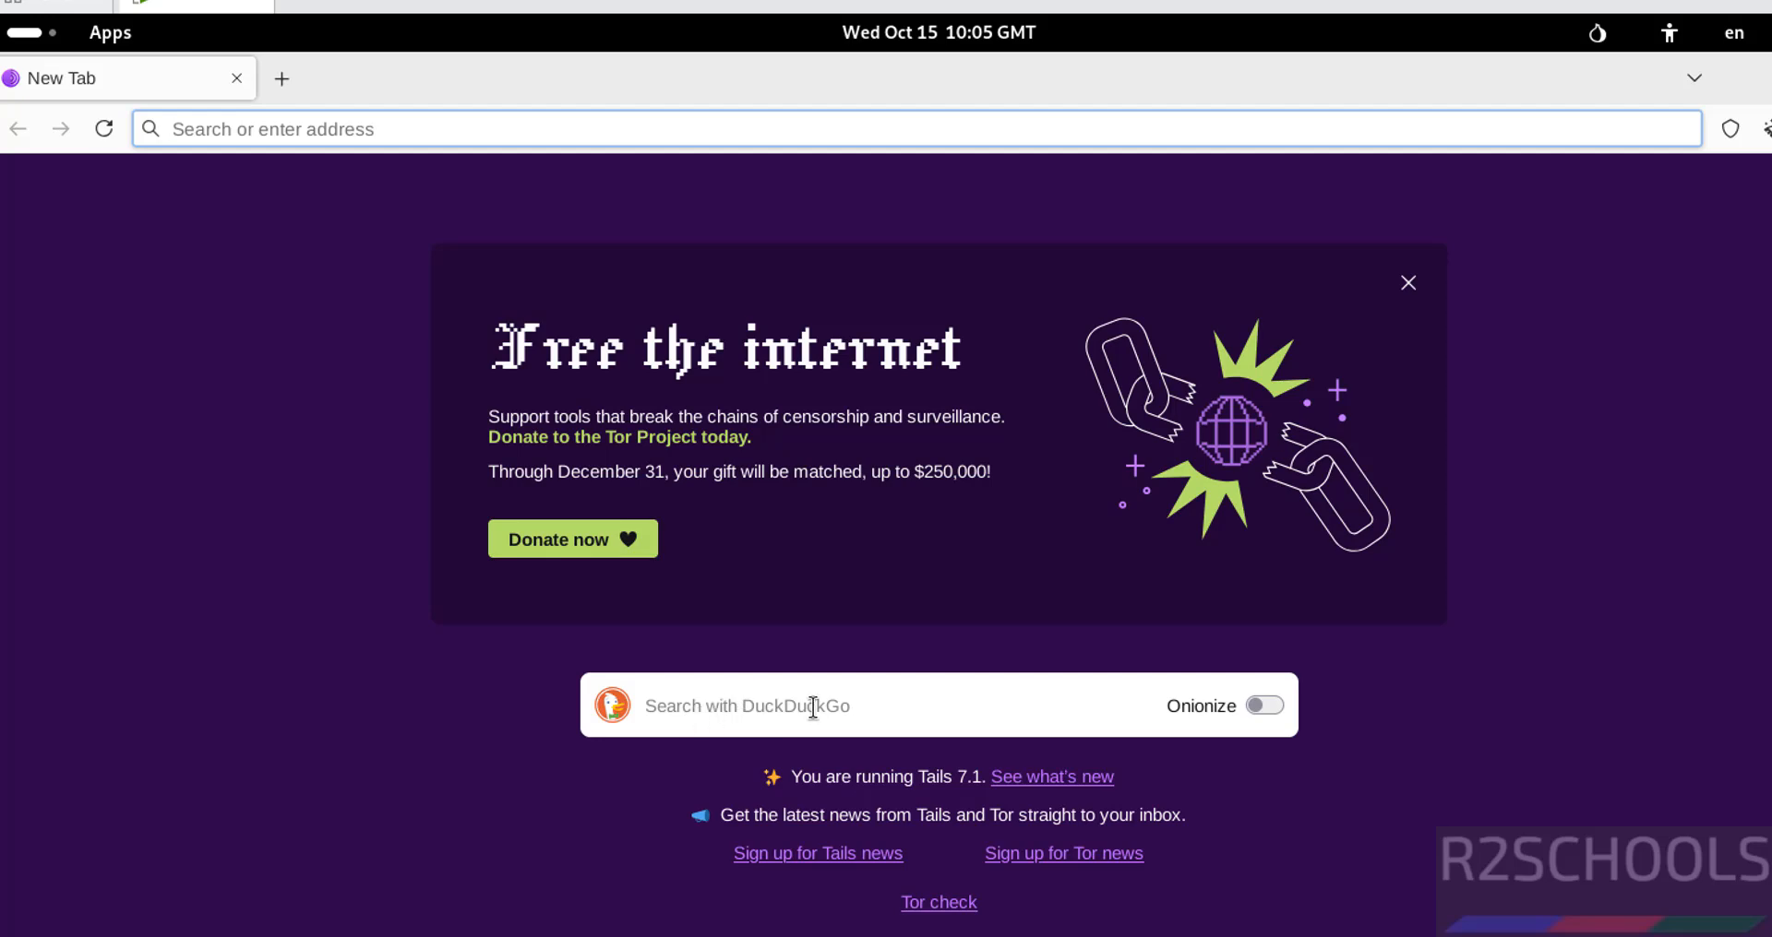
{"action": "key", "text": "alt+Tab"}
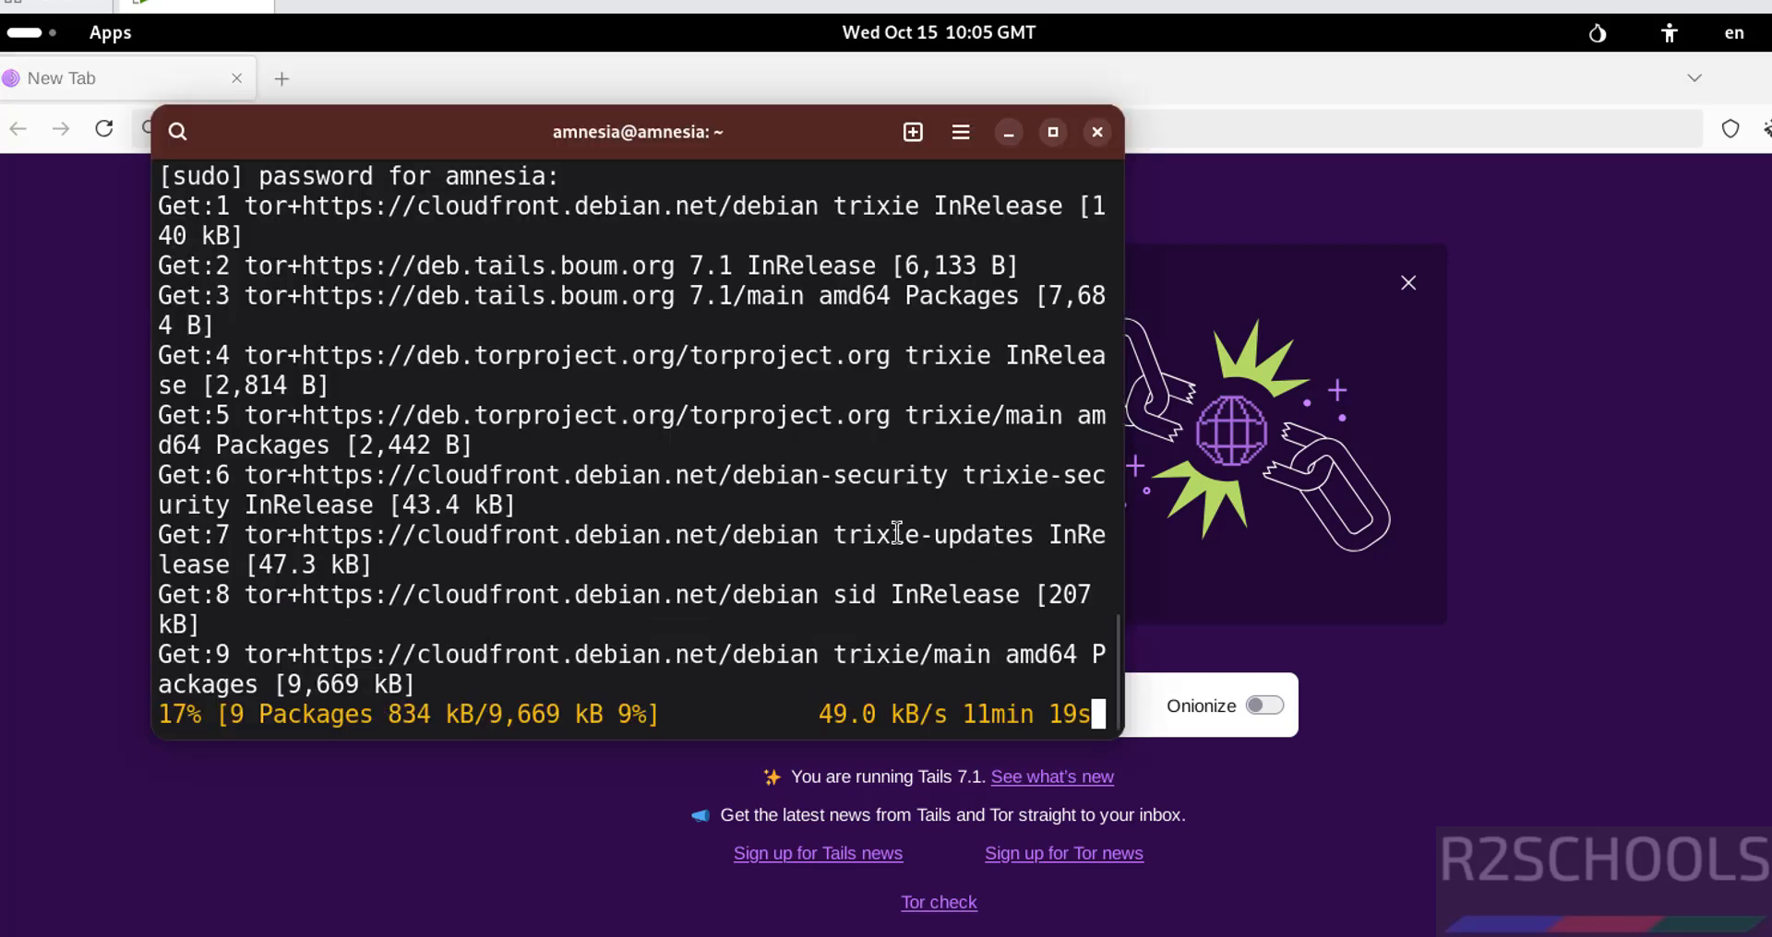